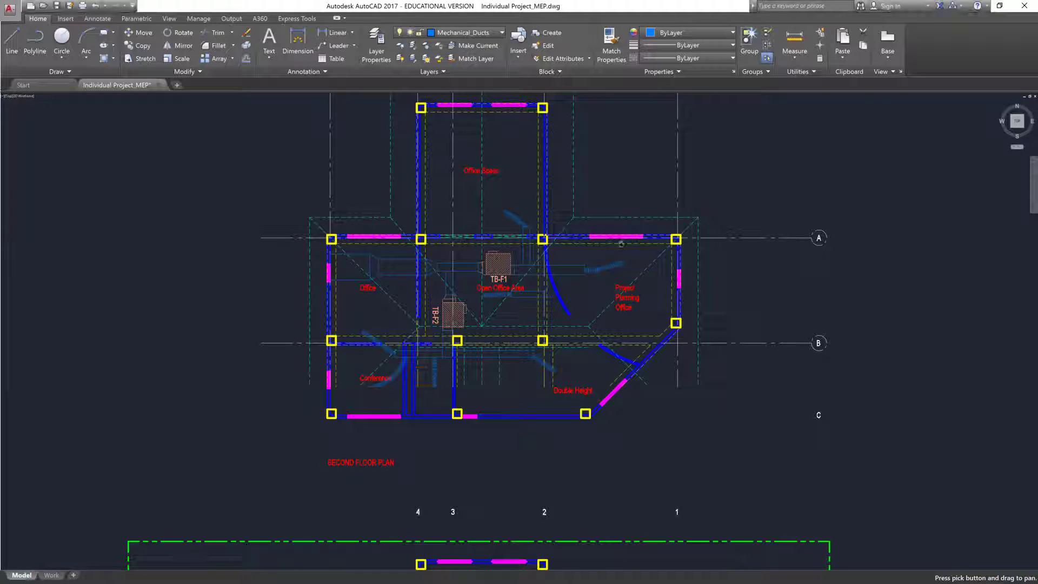
mouse_move(455, 200)
mouse_down()
mouse_move(548, 196)
mouse_move(541, 176)
mouse_move(519, 219)
mouse_up()
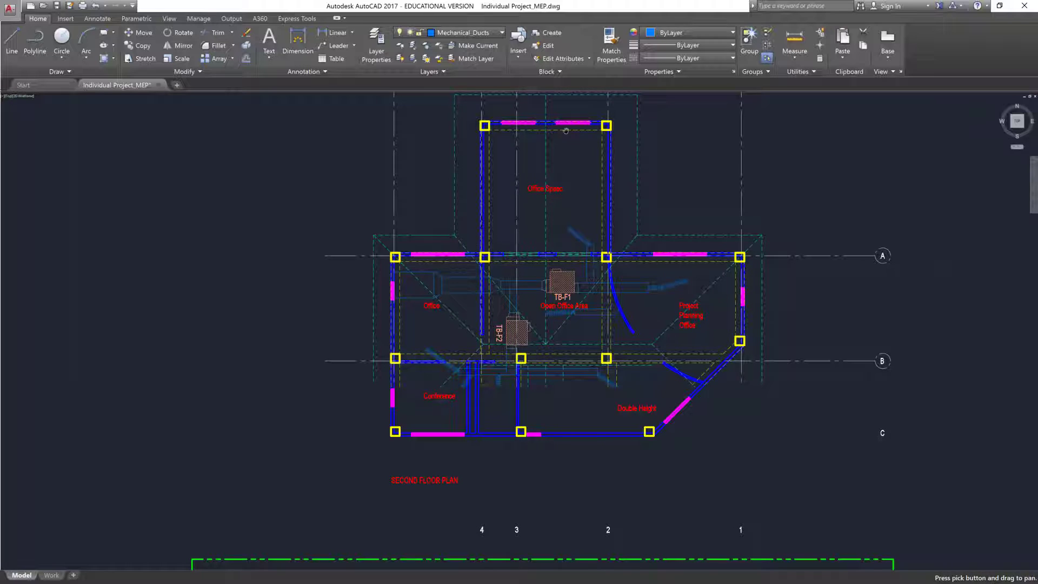
drag(465, 264, 473, 156)
drag(683, 185, 681, 187)
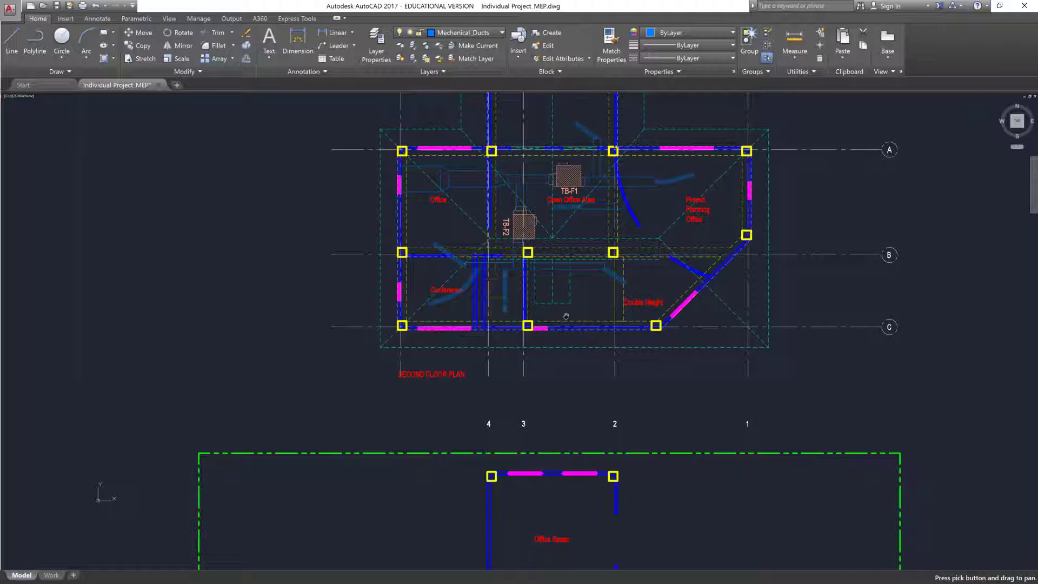
scroll(574, 327, down, 2)
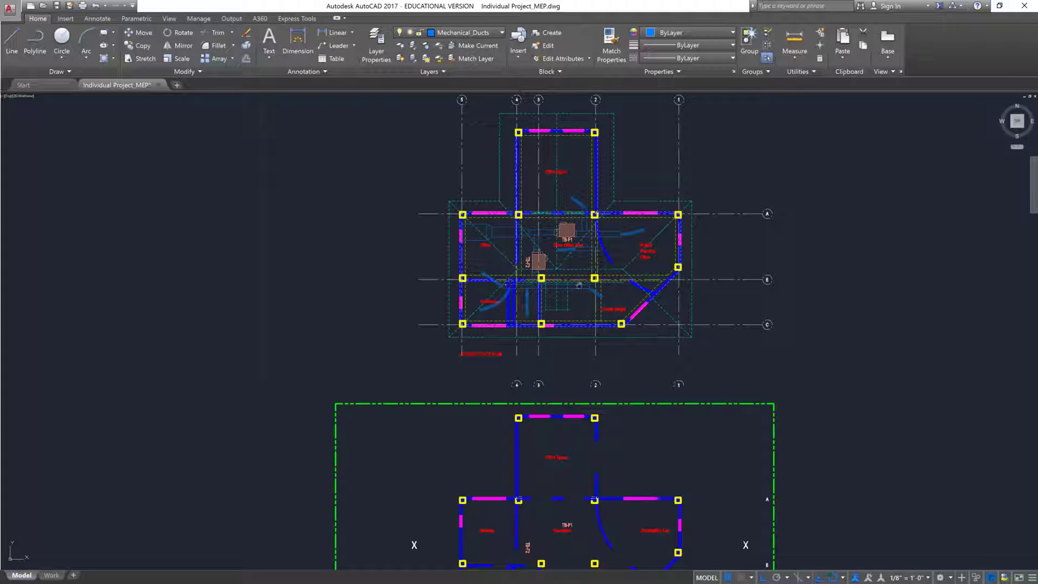
- Switch to Revit and create a new project from the Structural Template
double_click(543, 8)
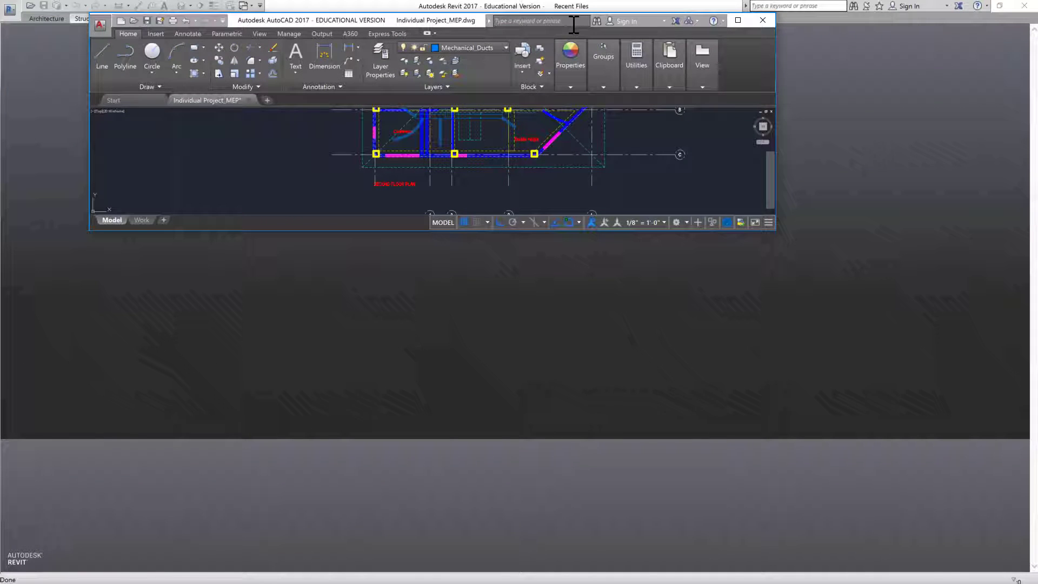
click(212, 271)
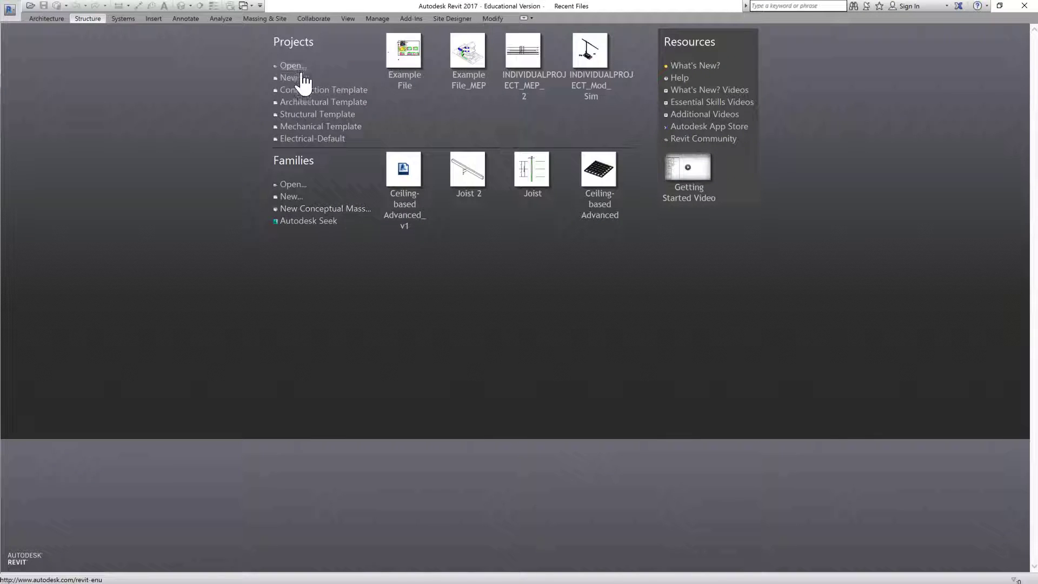
click(292, 77)
click(556, 273)
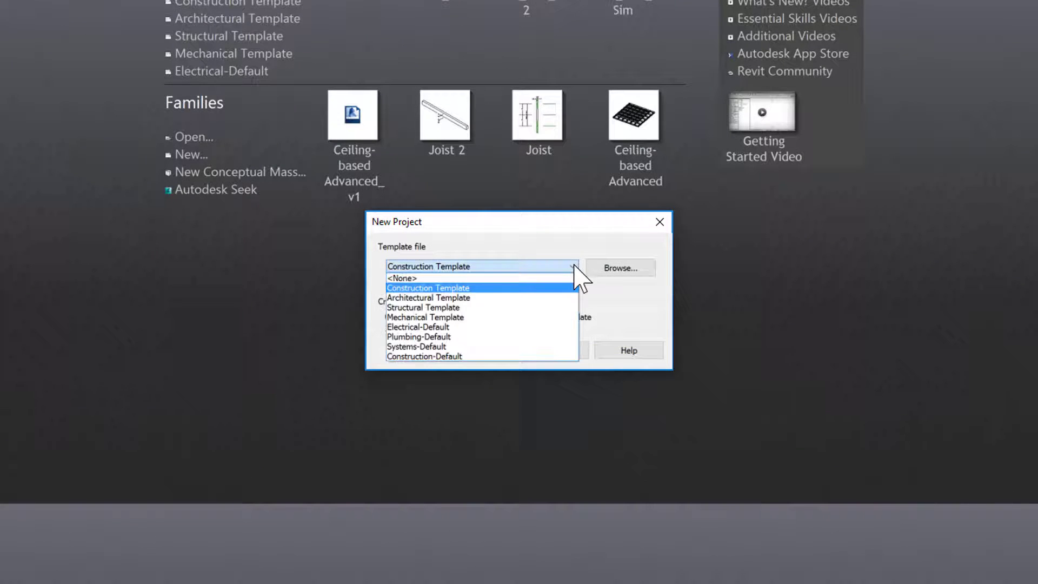
click(436, 311)
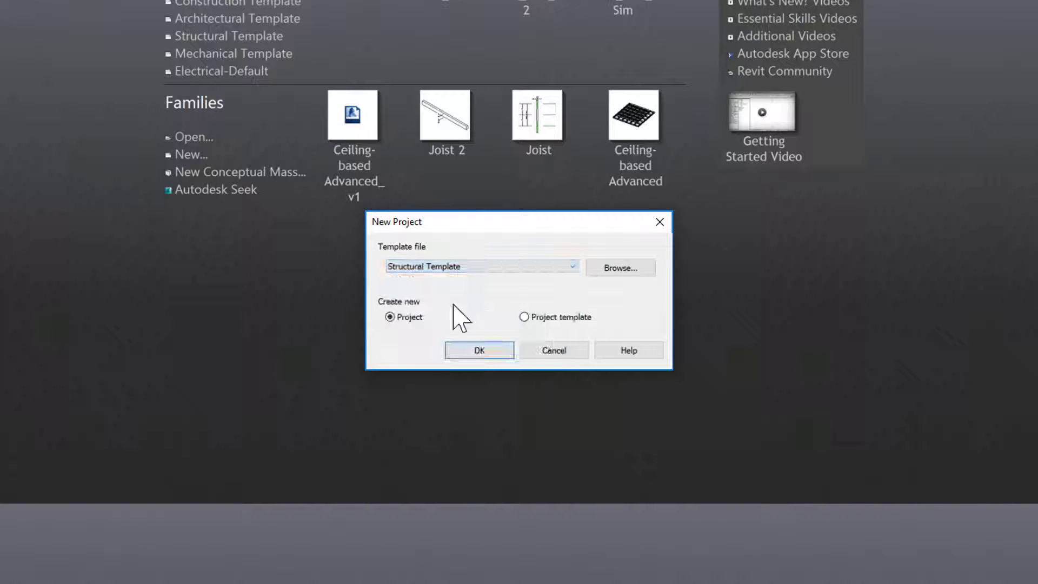
click(477, 350)
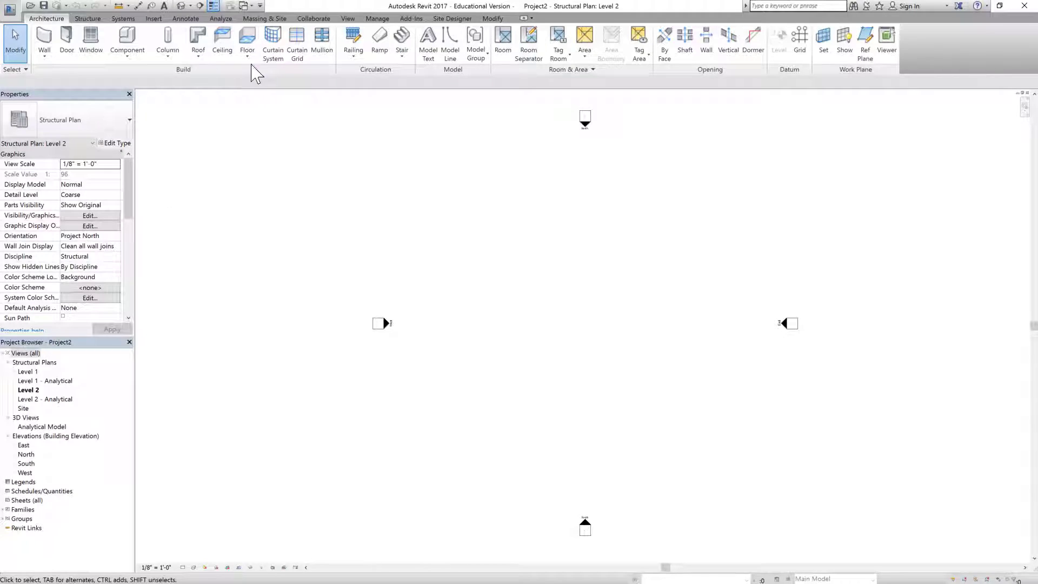
- Link the Revit model Example File into the project with Auto - Origin to Origin positioning
click(155, 18)
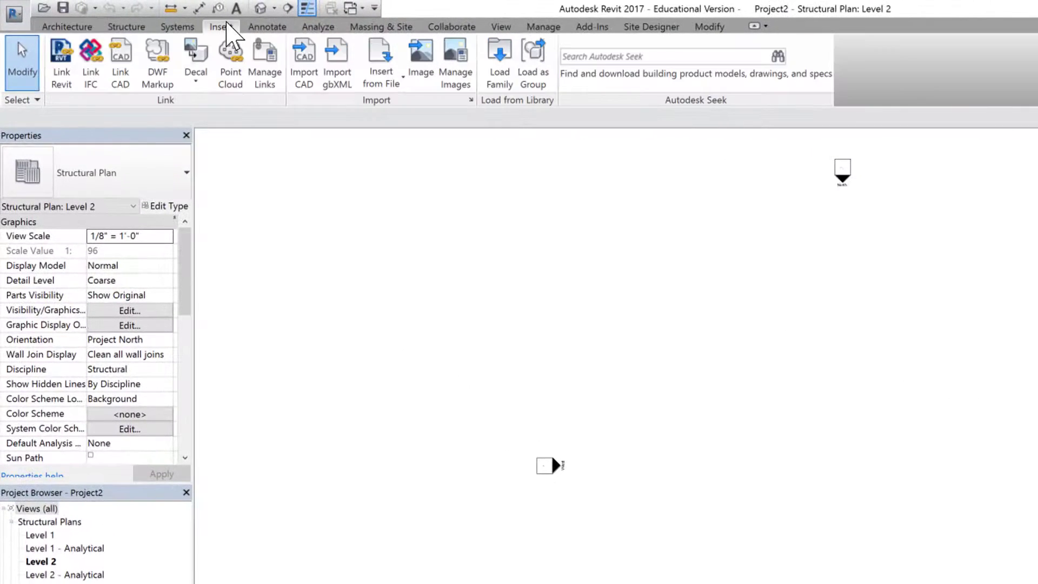
click(61, 62)
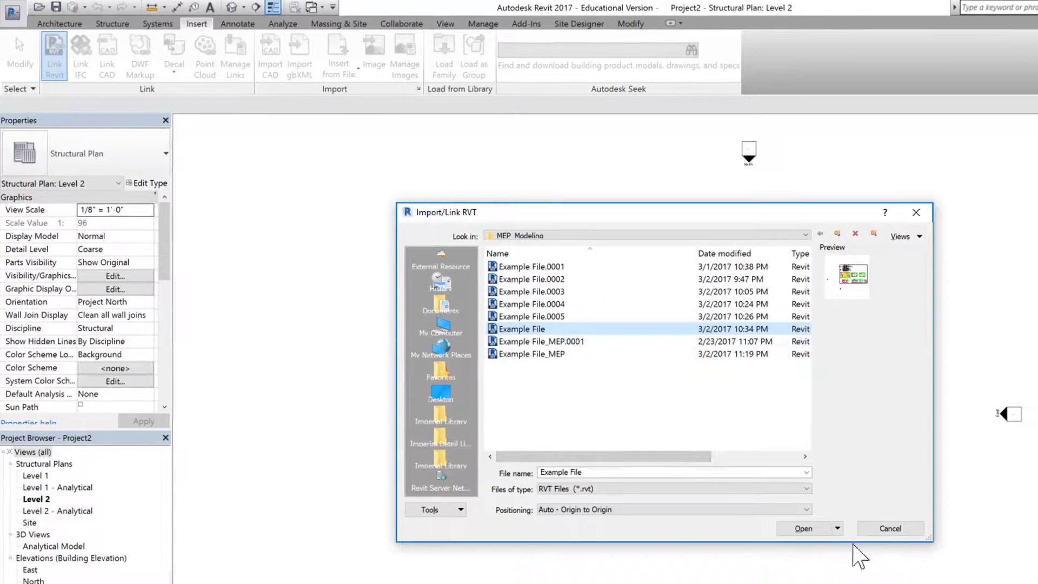
click(798, 532)
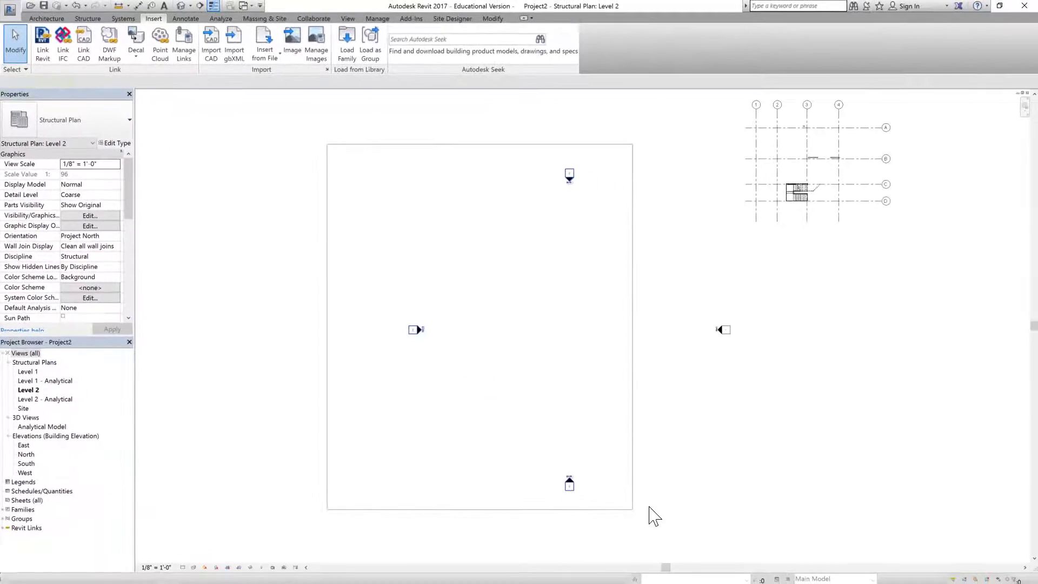
- Move the four elevation markers together so that they surround the linked building
drag(649, 507, 667, 467)
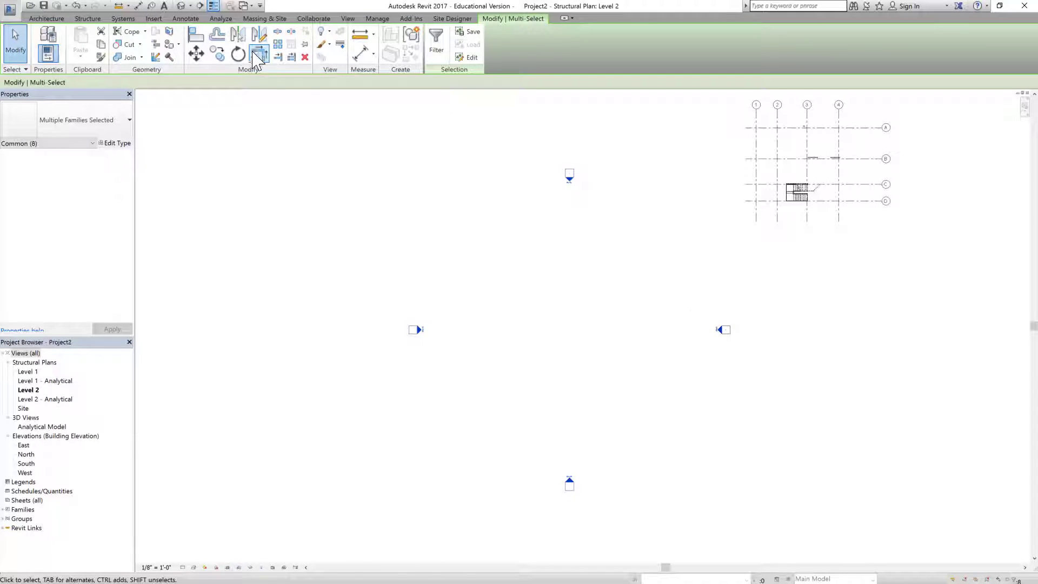
click(196, 53)
click(573, 330)
scroll(676, 315, down, 2)
click(768, 246)
scroll(872, 167, up, 3)
key(Escape)
- Open the South elevation and start Copy/Monitor on the linked building model
double_click(24, 464)
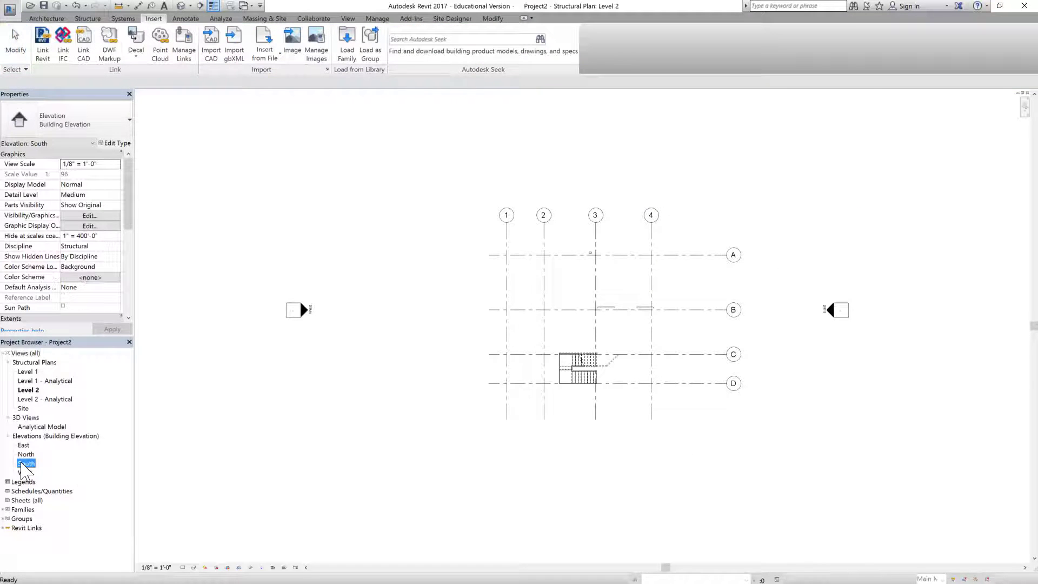
click(472, 289)
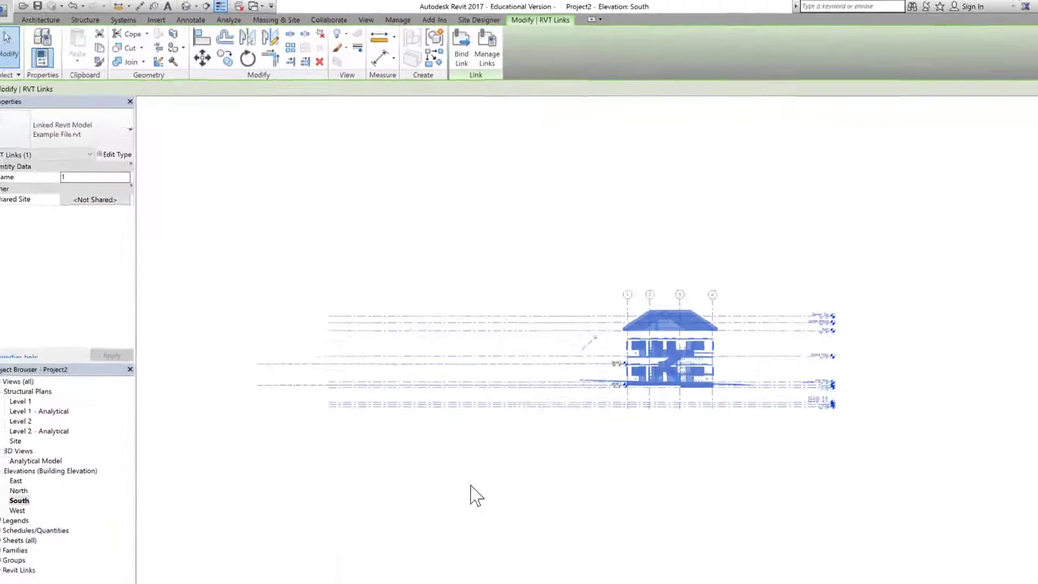
click(444, 458)
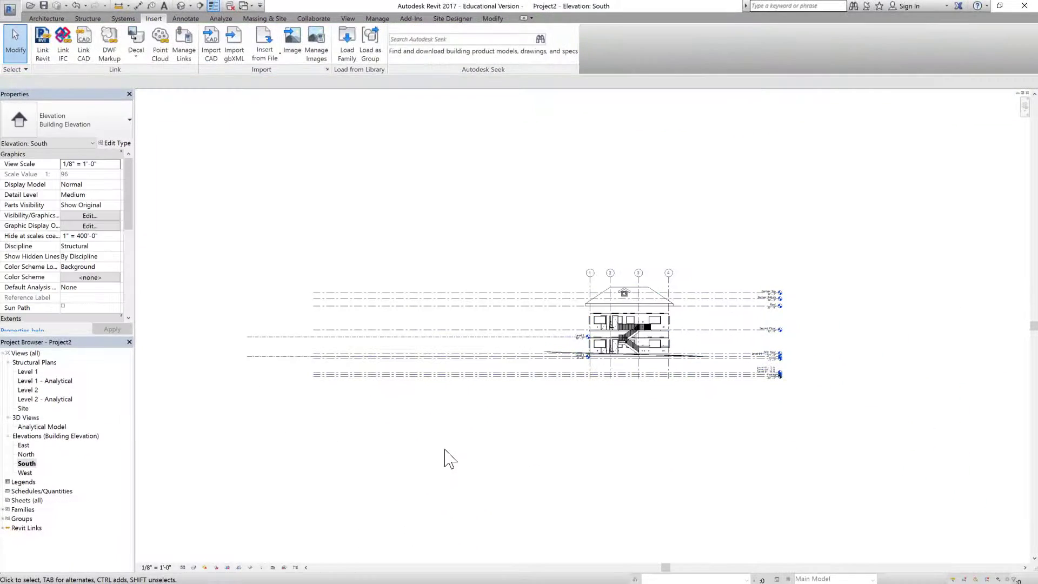
click(313, 18)
click(496, 80)
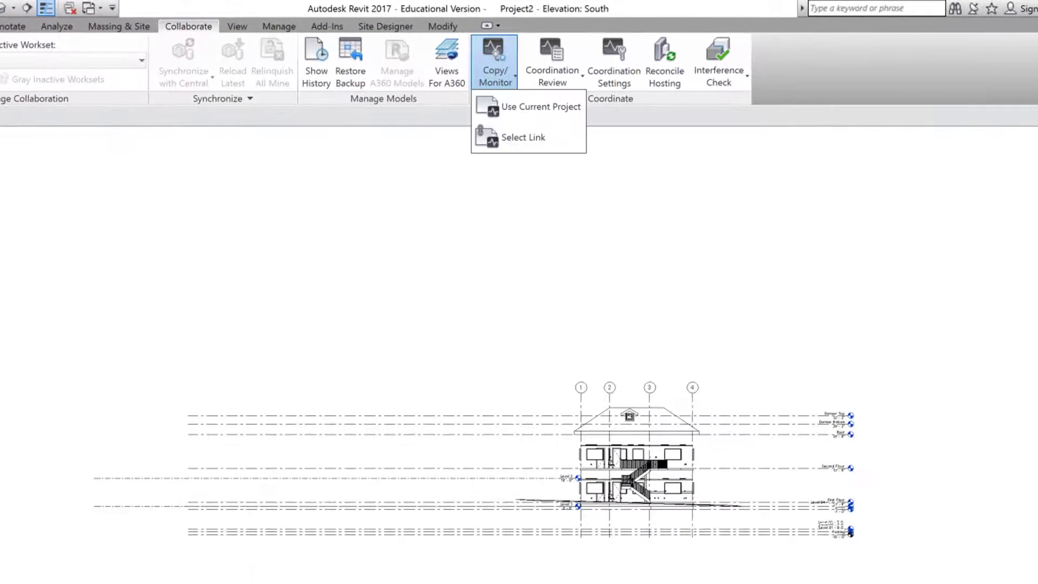
click(516, 139)
click(763, 410)
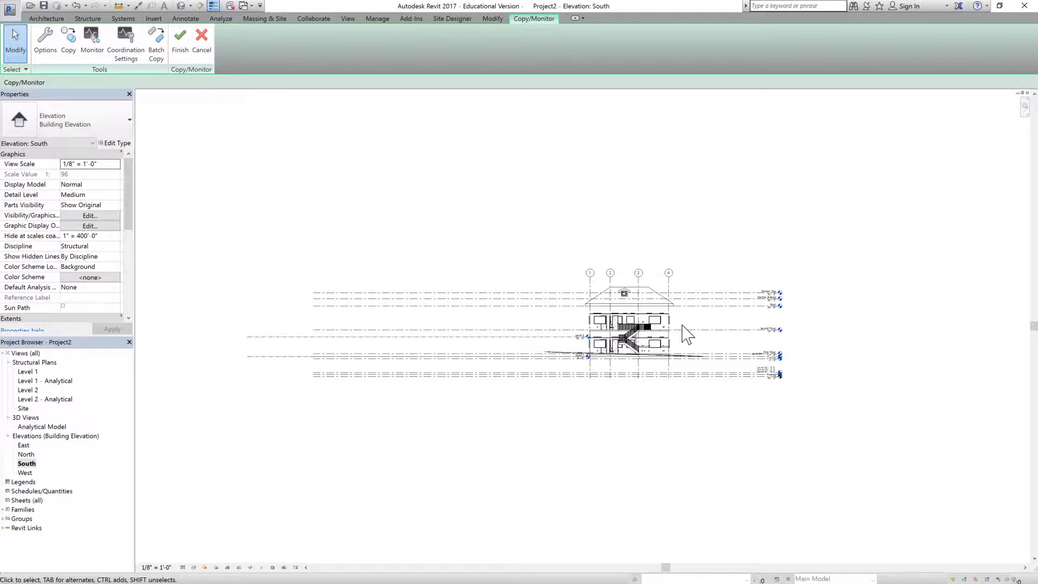
- Copy multiple elements from the linked model, filtered to only grids and levels, and finish Copy/Monitor
click(69, 39)
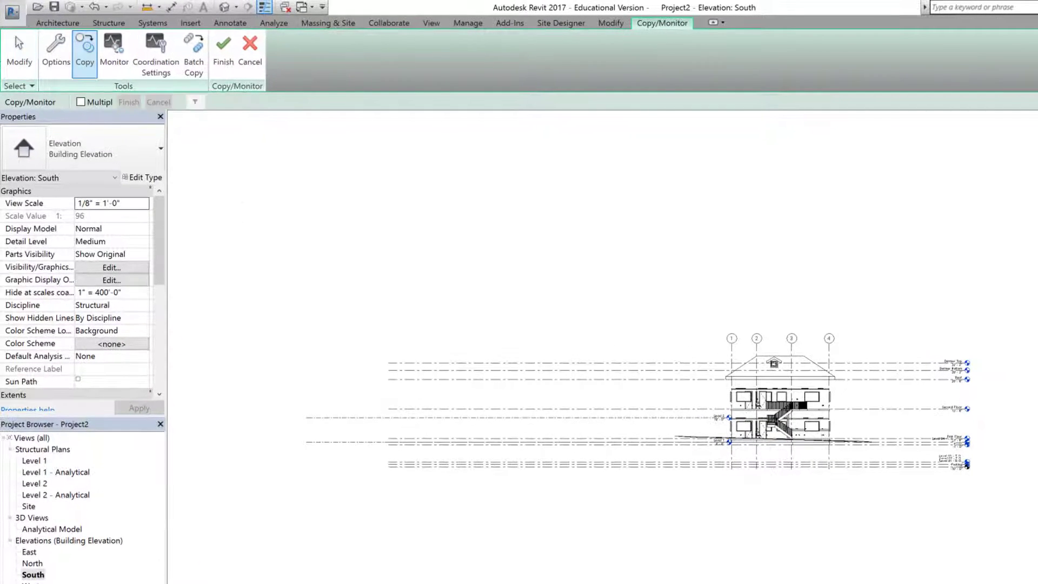
click(81, 102)
drag(1007, 479, 260, 254)
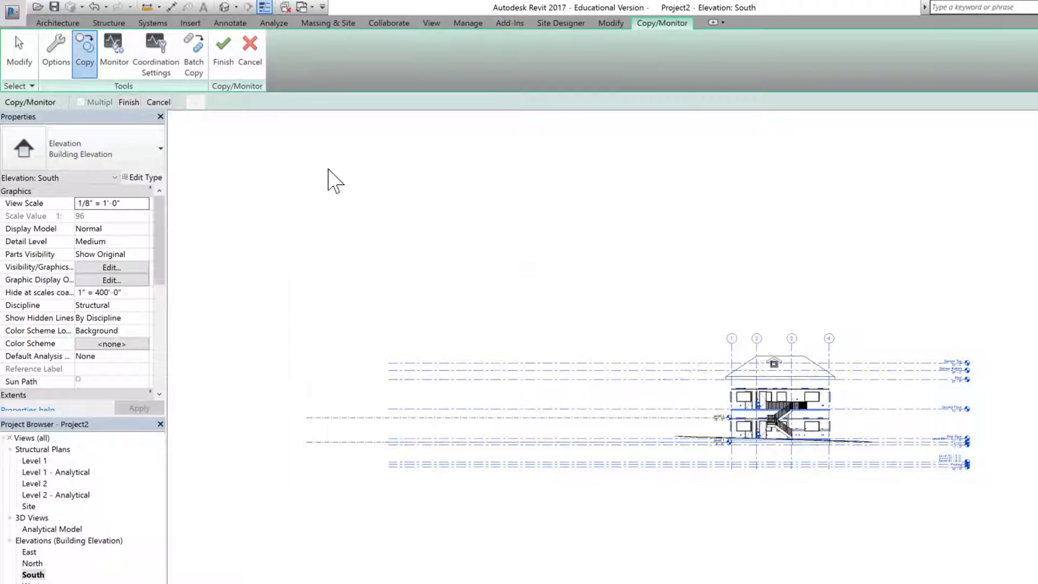
click(320, 202)
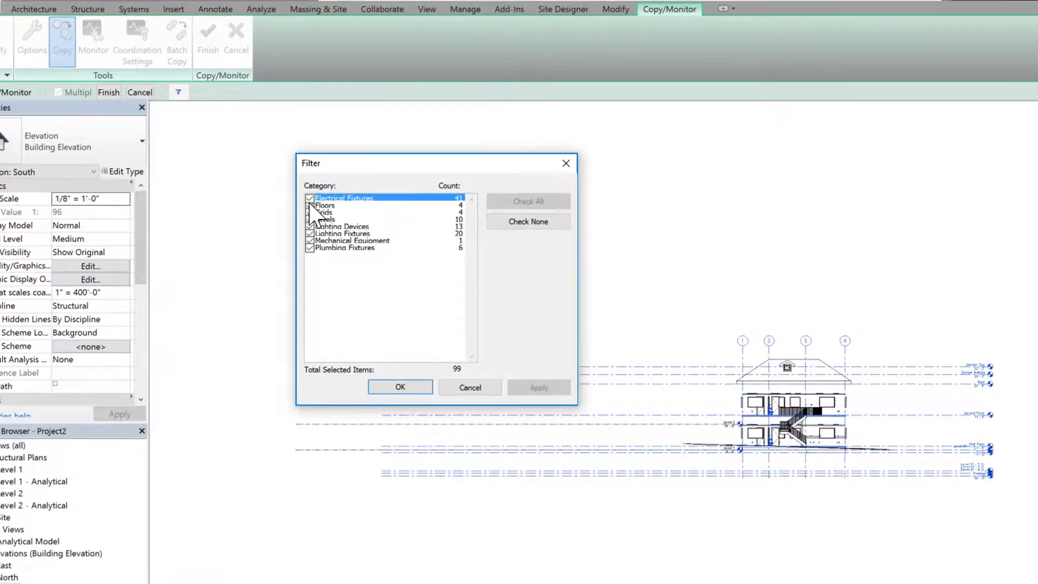
click(319, 250)
click(319, 243)
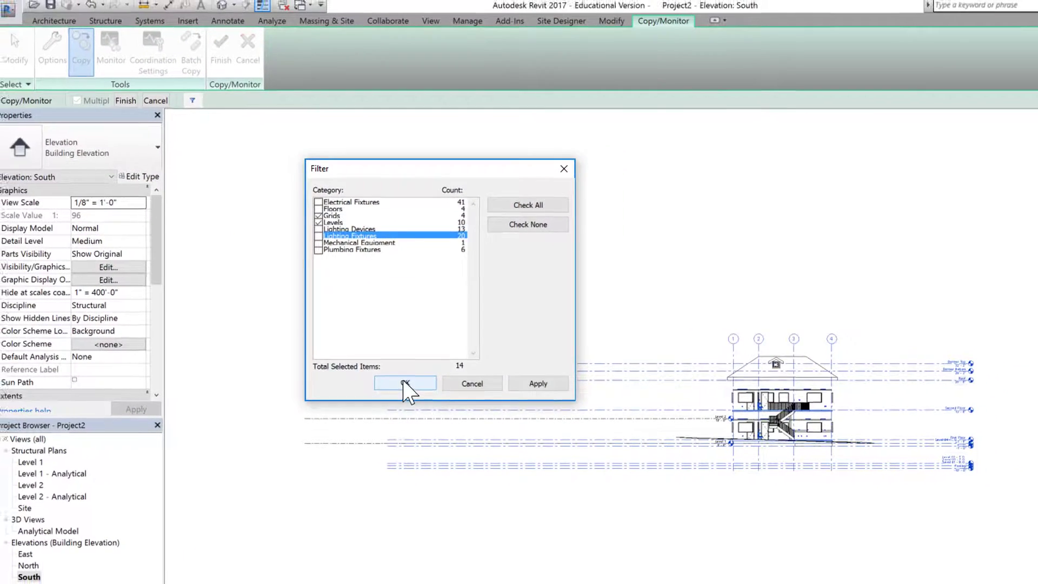
click(365, 415)
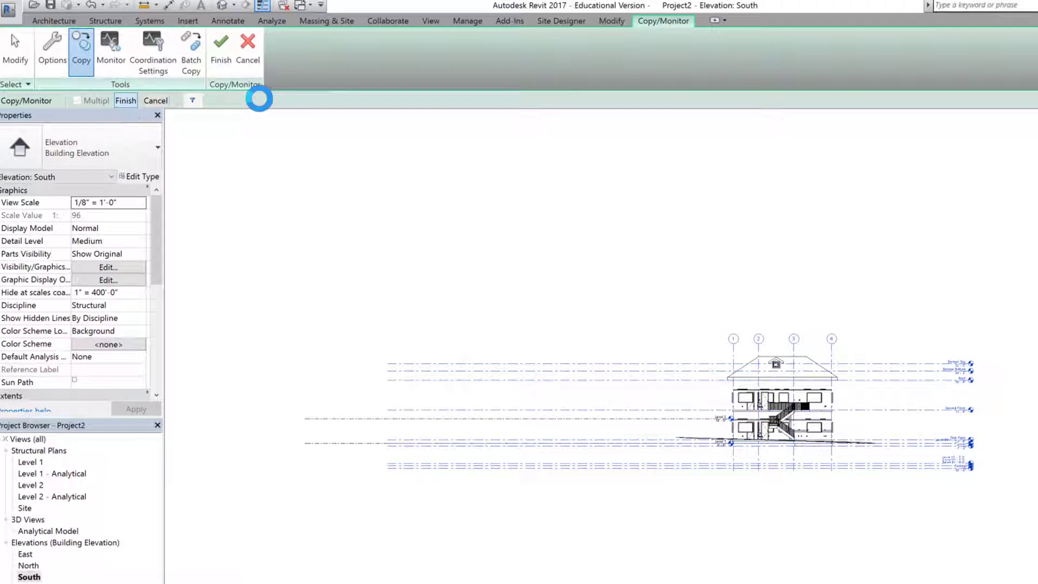
click(713, 21)
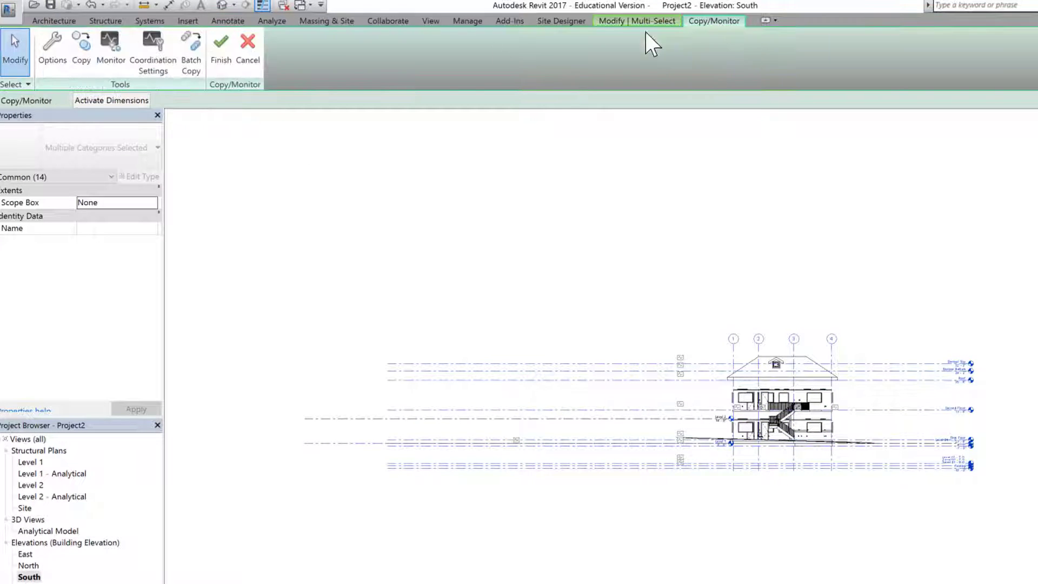
click(221, 48)
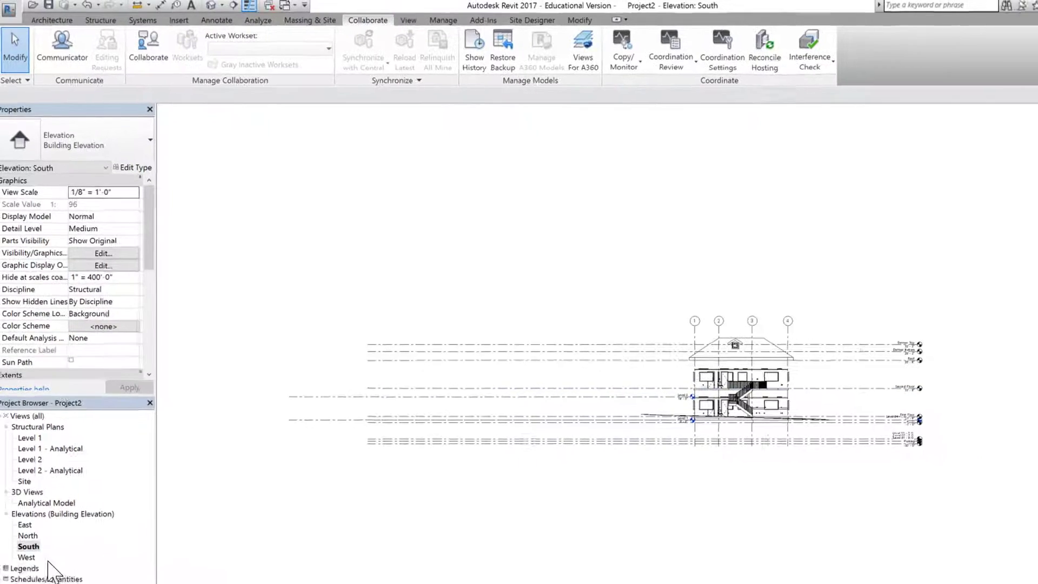
- Open the West elevation and start Copy/Monitor on the linked model again
double_click(26, 557)
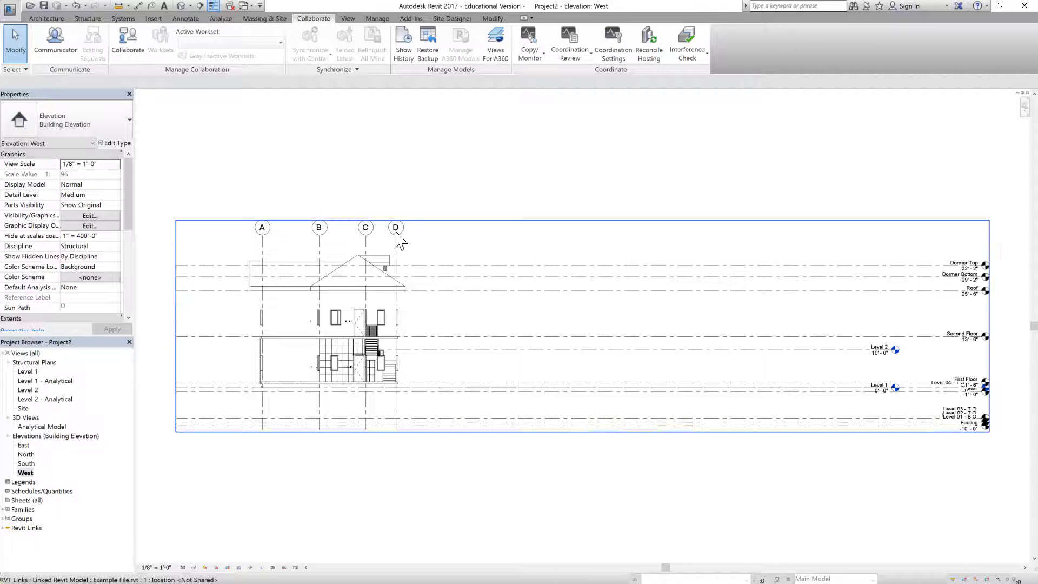
click(529, 46)
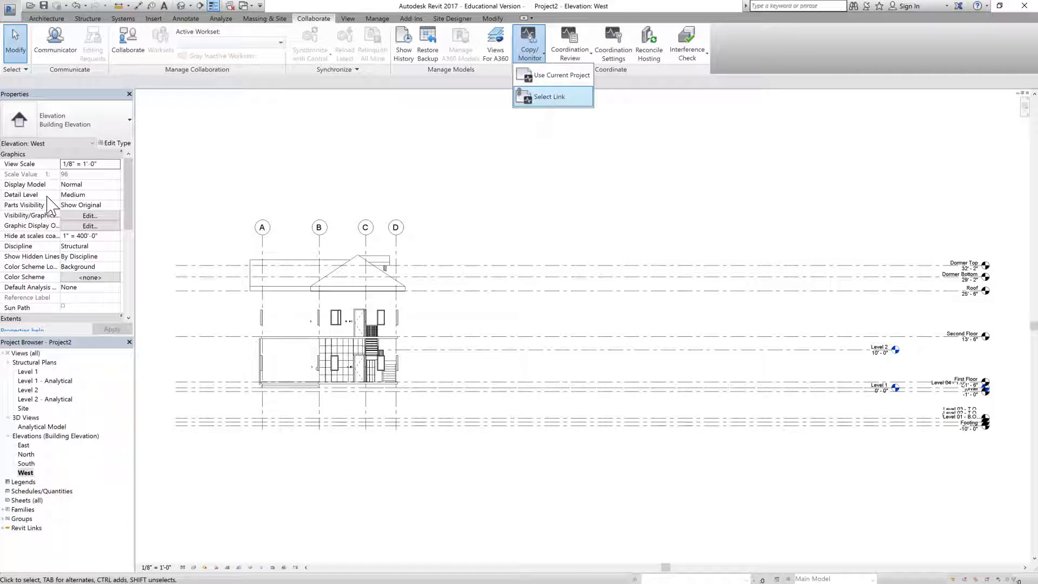
click(543, 95)
click(557, 275)
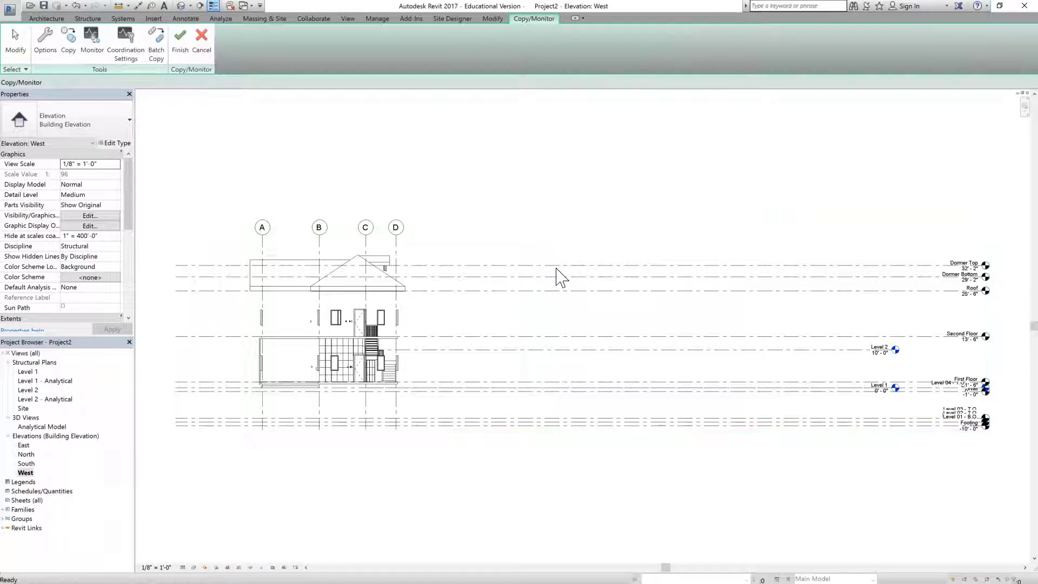
- Copy grids A to D from the linked model, filtering out floors, levels, lighting devices and mechanical equipment, and finish Copy/Monitor
click(68, 43)
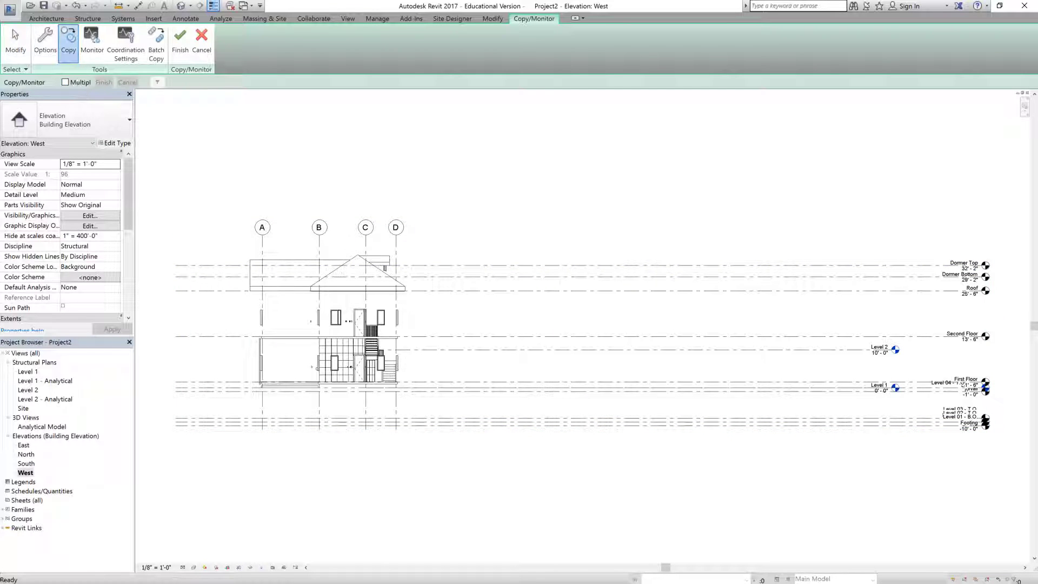
scroll(441, 218, down, 2)
drag(910, 452, 308, 202)
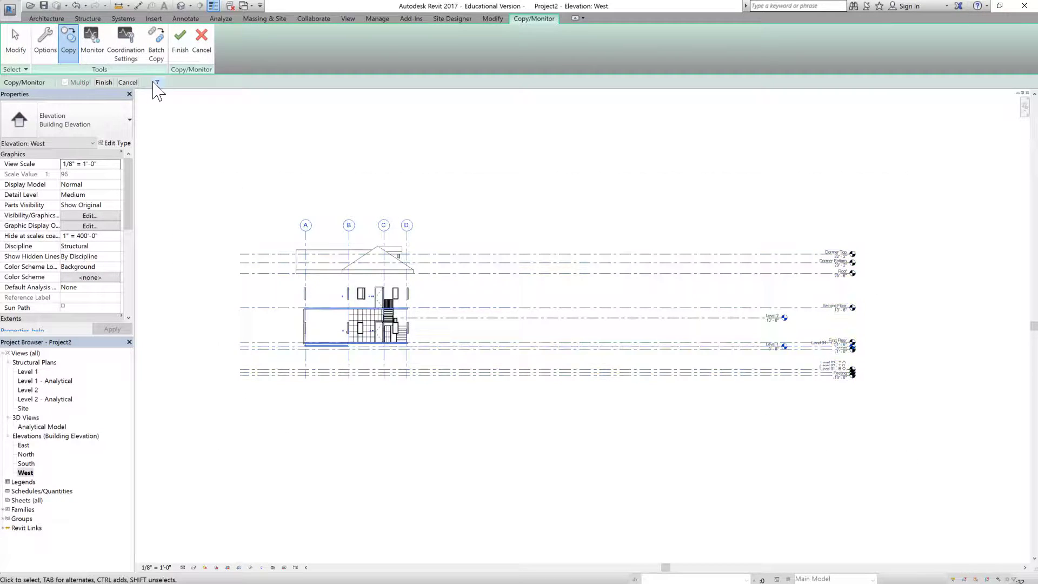
click(156, 82)
click(257, 164)
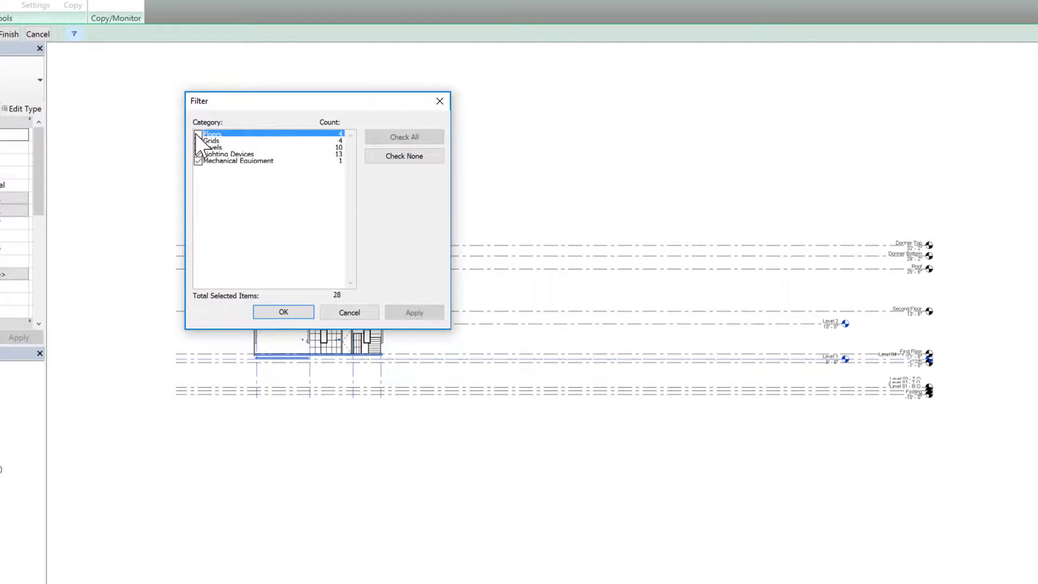
click(198, 147)
click(196, 154)
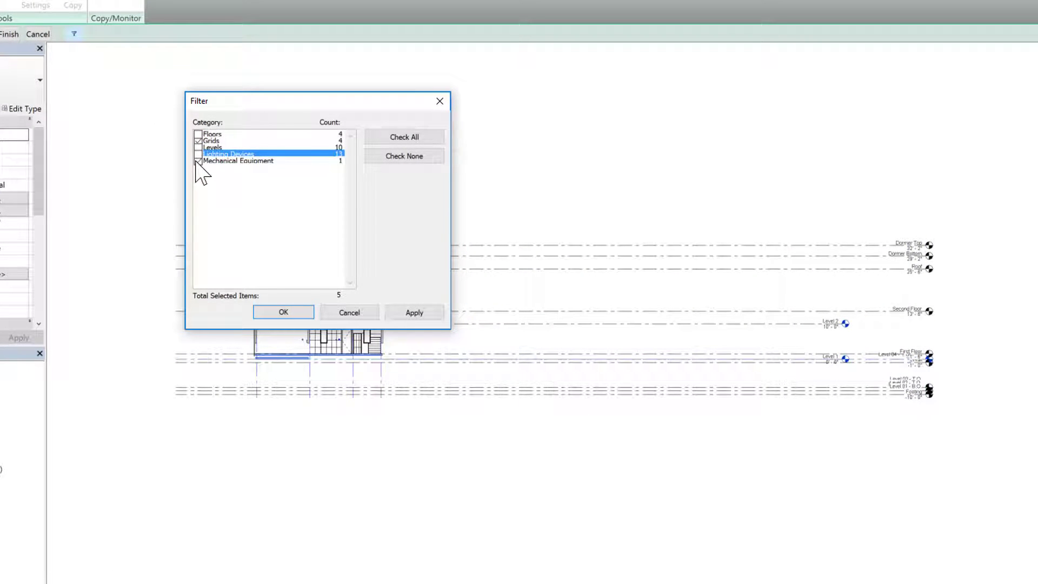
click(284, 313)
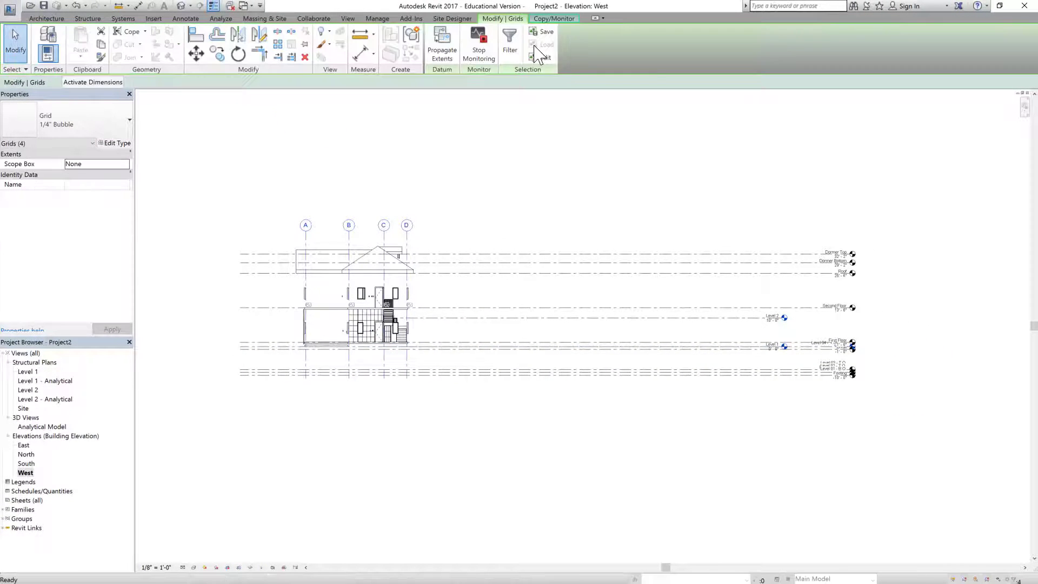
click(559, 21)
click(202, 39)
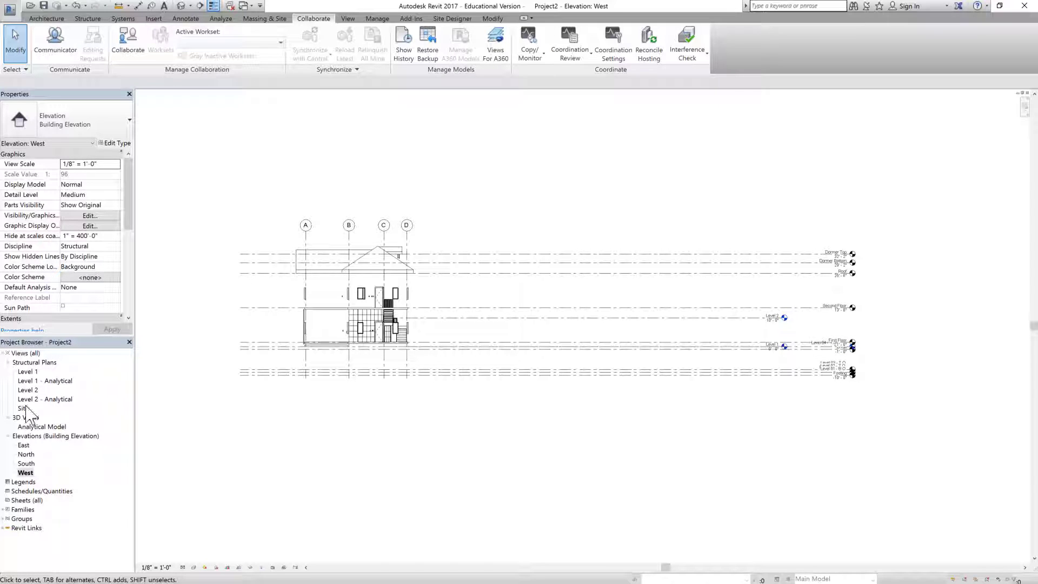
- Create structural plan views for the First Floor, Second Floor, Roof and Level 02 - T.O. Footing levels
click(348, 19)
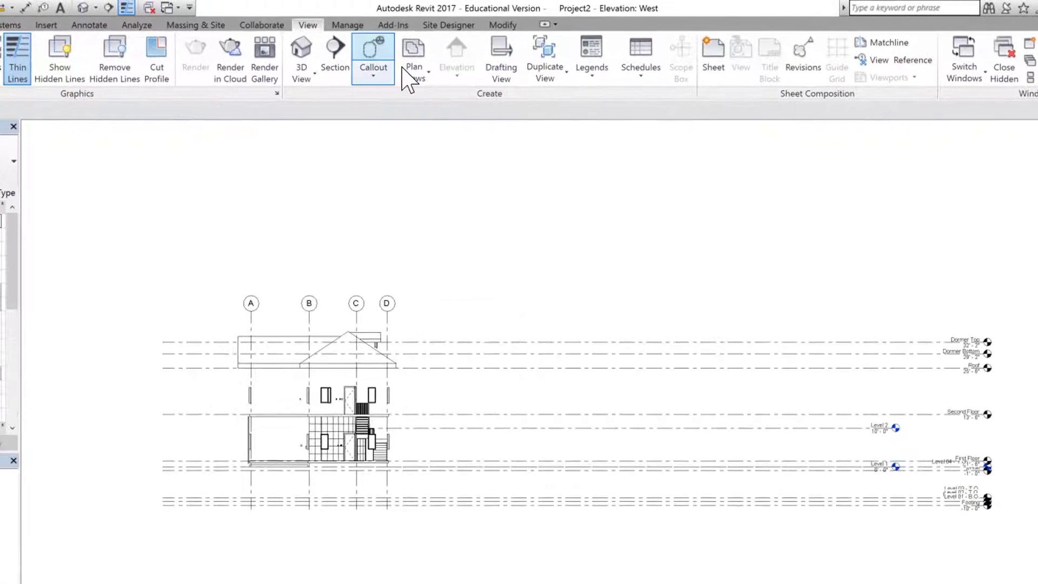
click(414, 72)
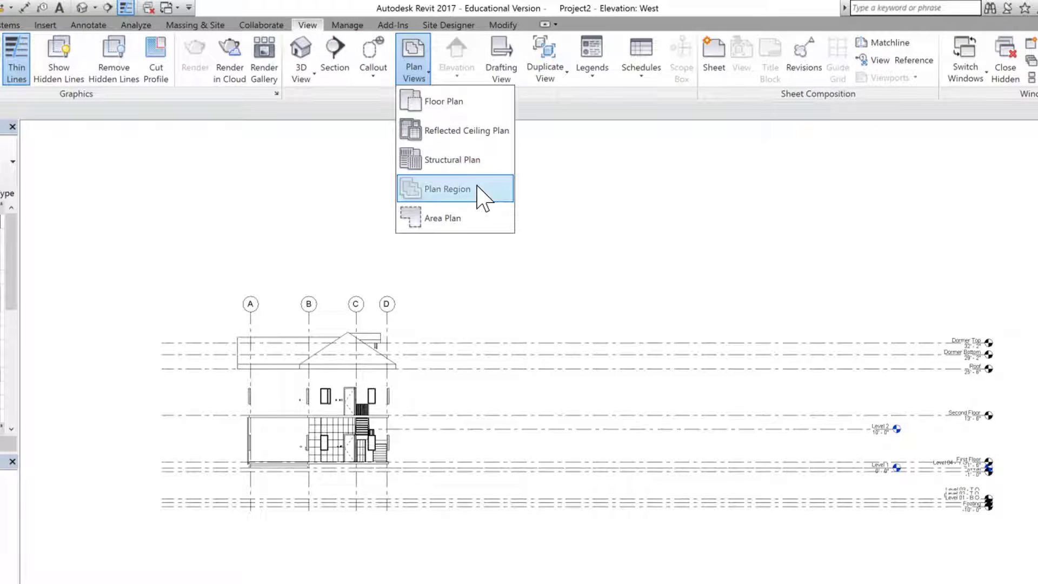
click(453, 160)
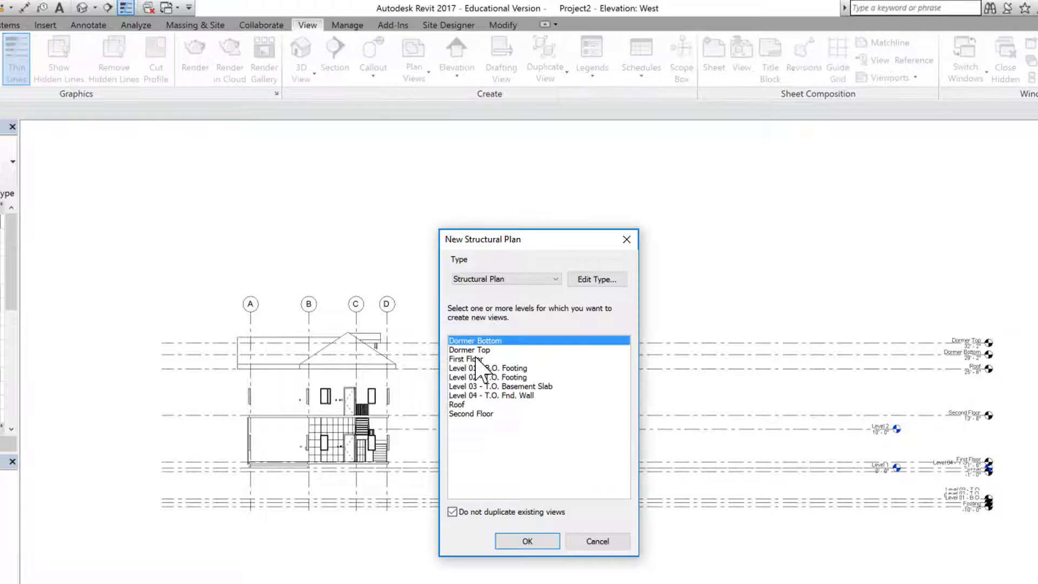
ctrl+click(465, 405)
ctrl+click(470, 414)
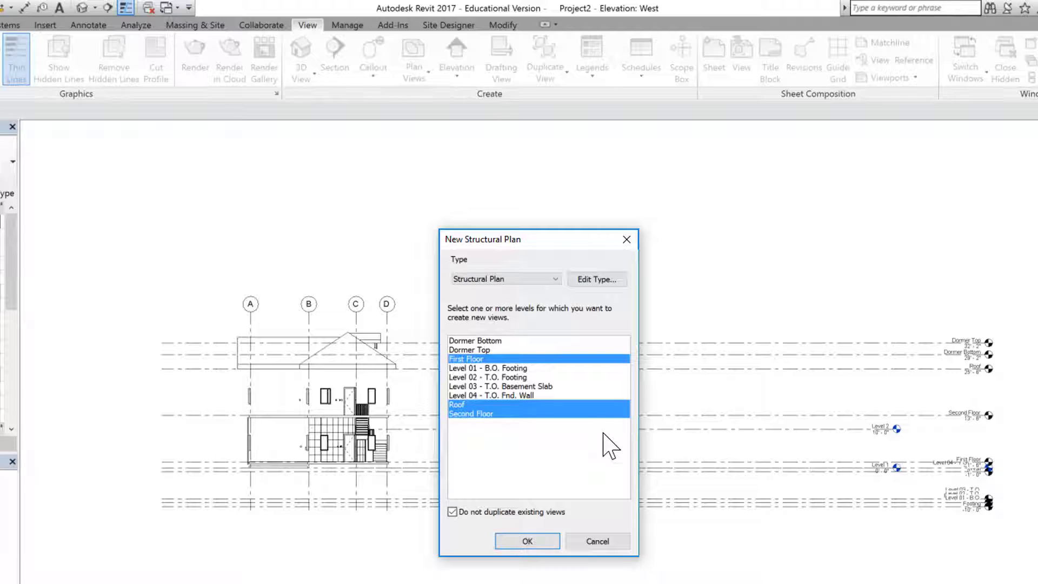
ctrl+click(502, 378)
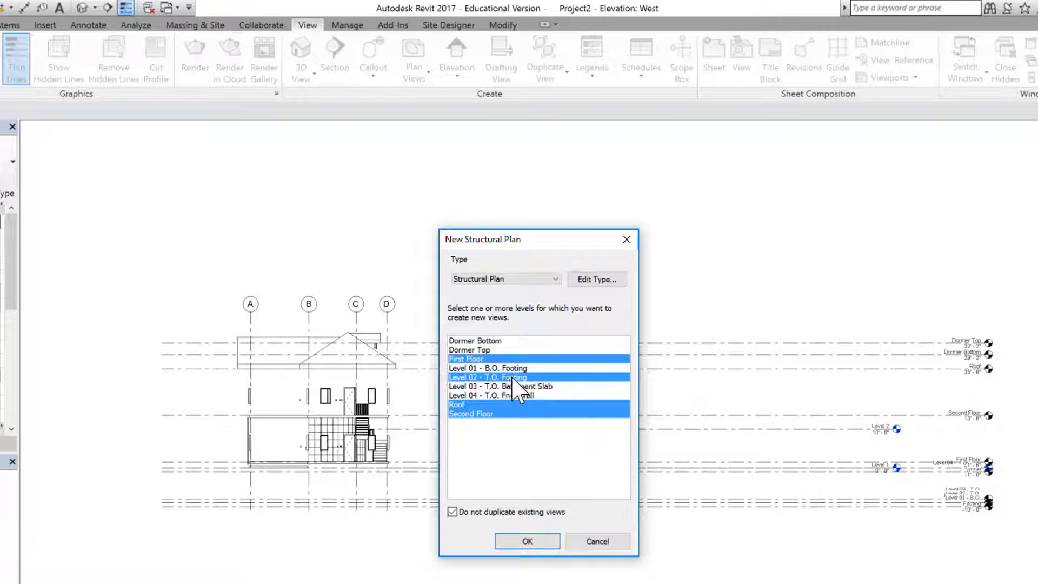
click(528, 541)
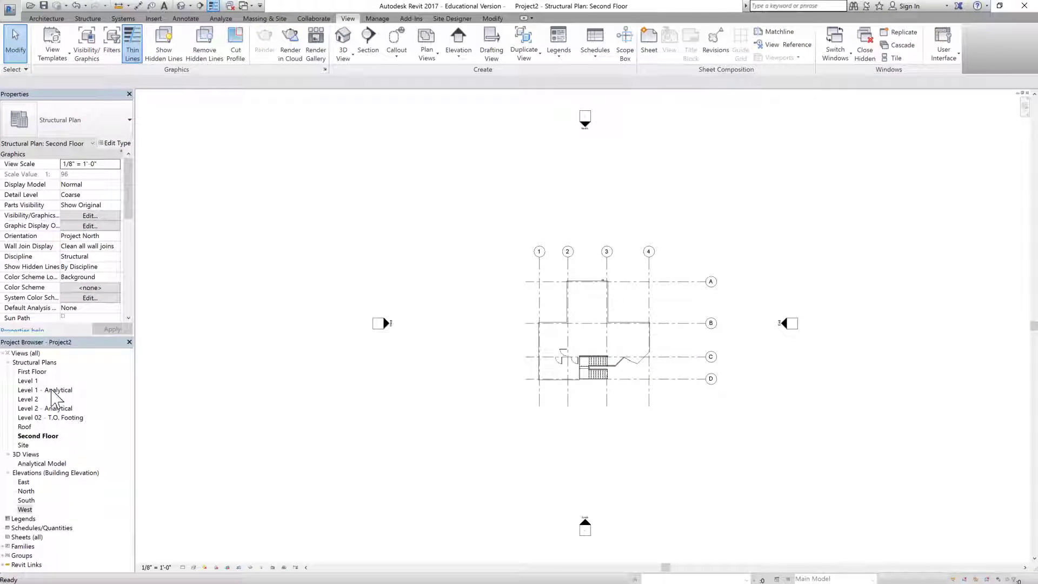
- Delete the Level 1, Level 1 - Analytical, Level 2 and Level 2 - Analytical structural plans
click(30, 381)
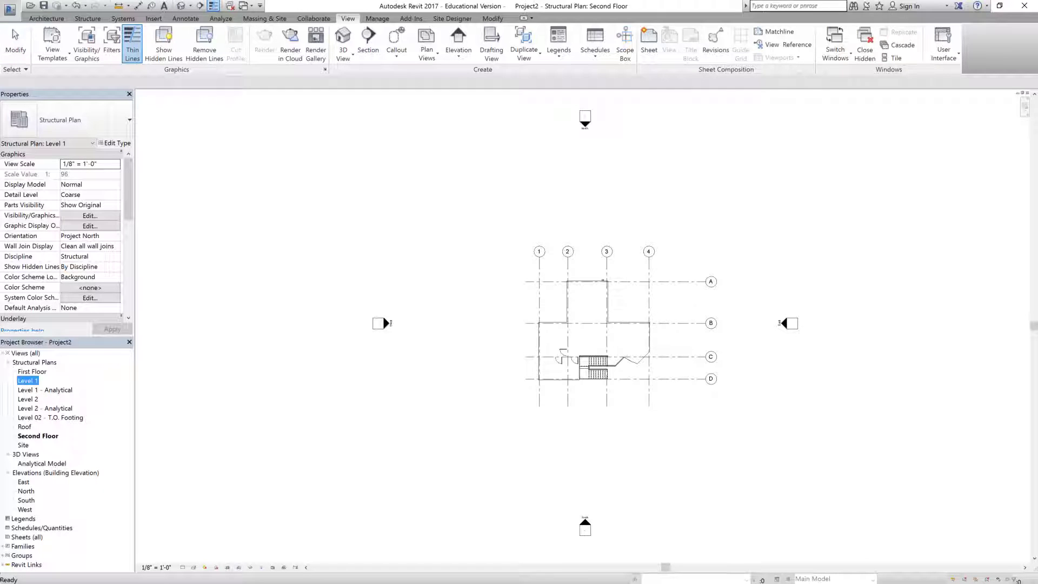
shift+click(54, 408)
right_click(57, 408)
click(87, 430)
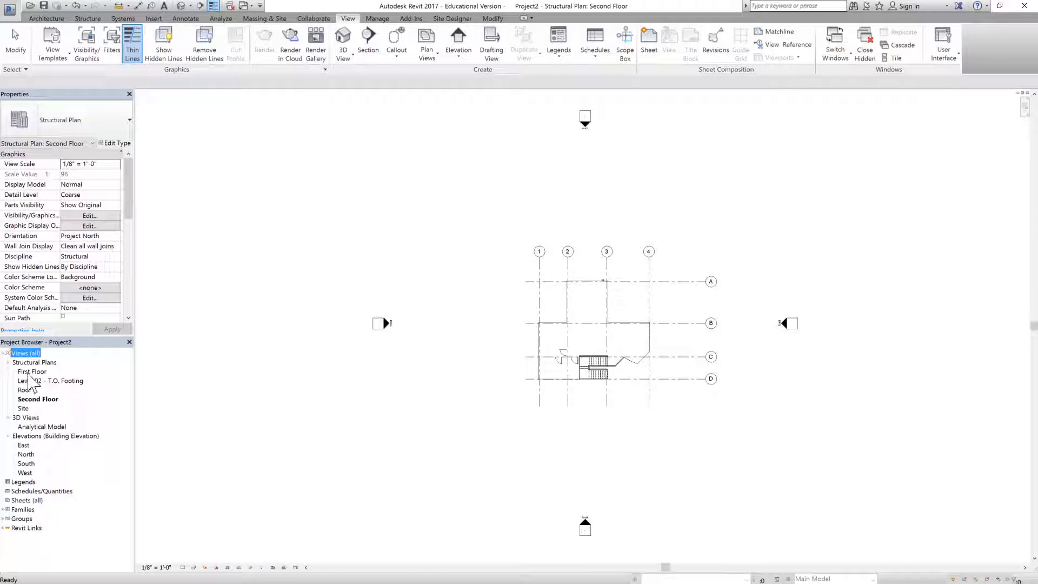
- Open the First Floor structural plan and start placing structural columns with the Concrete-Rectangular-Column 12 x 18 type
double_click(30, 372)
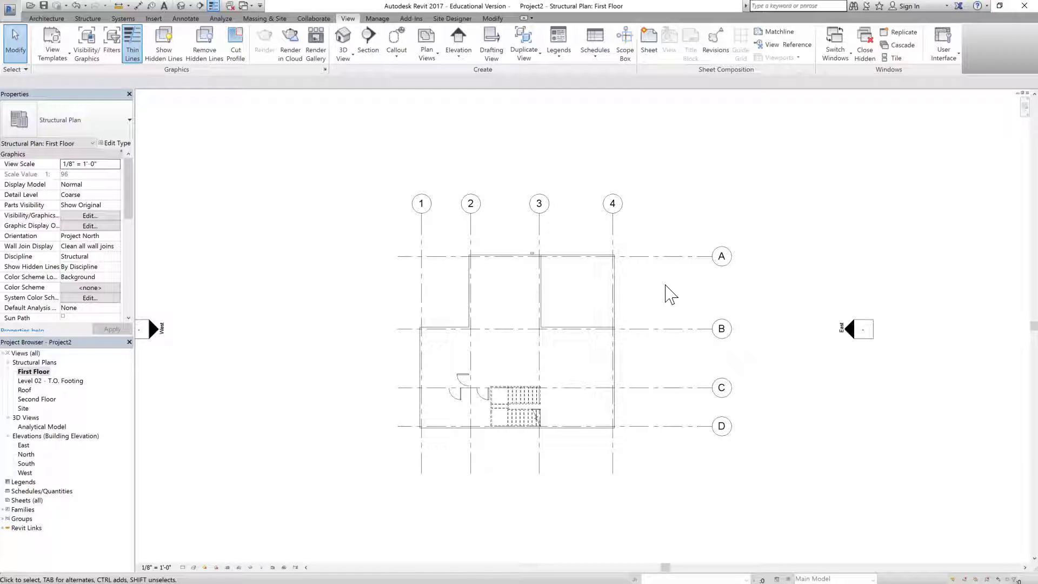
click(88, 19)
click(176, 76)
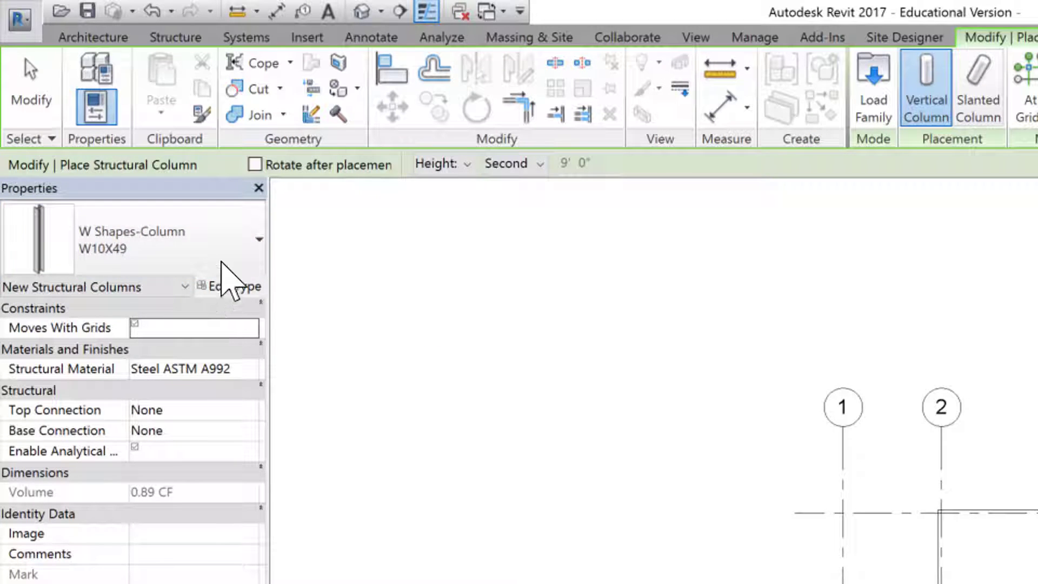
click(214, 265)
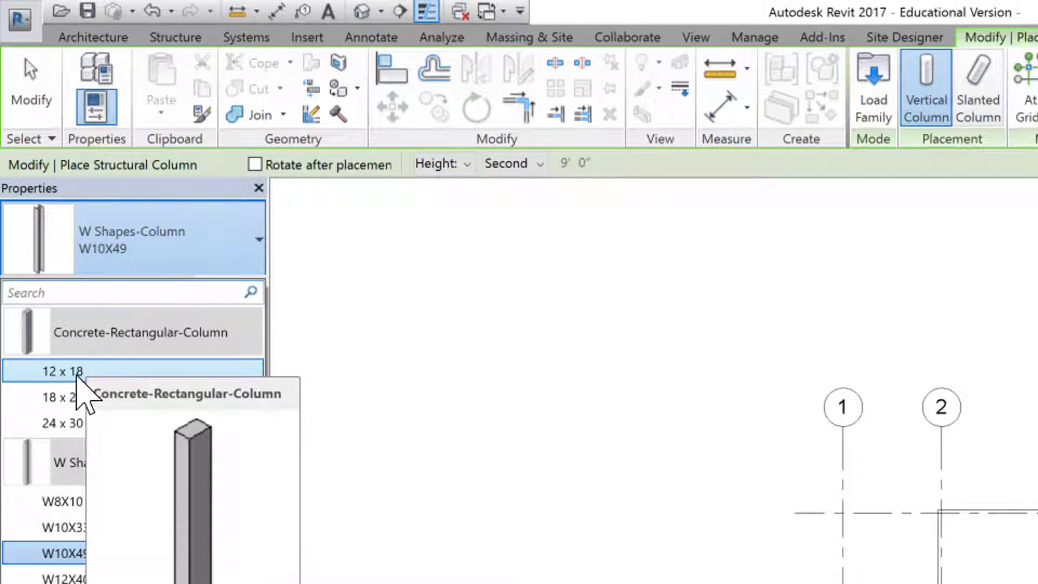
click(70, 371)
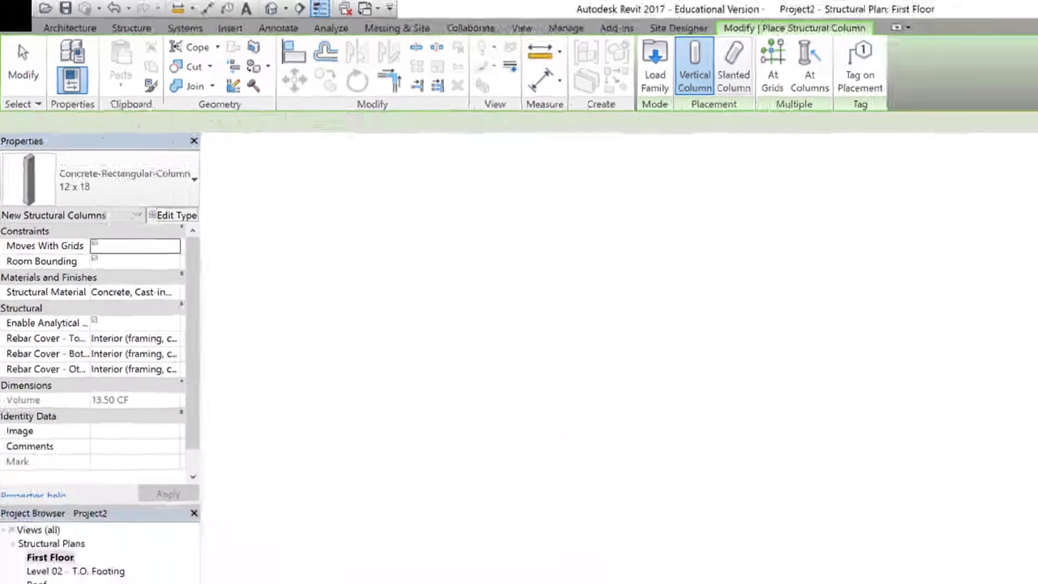
- Duplicate the column type as 12 x 12 and set its h dimension to 1' 0"
click(173, 215)
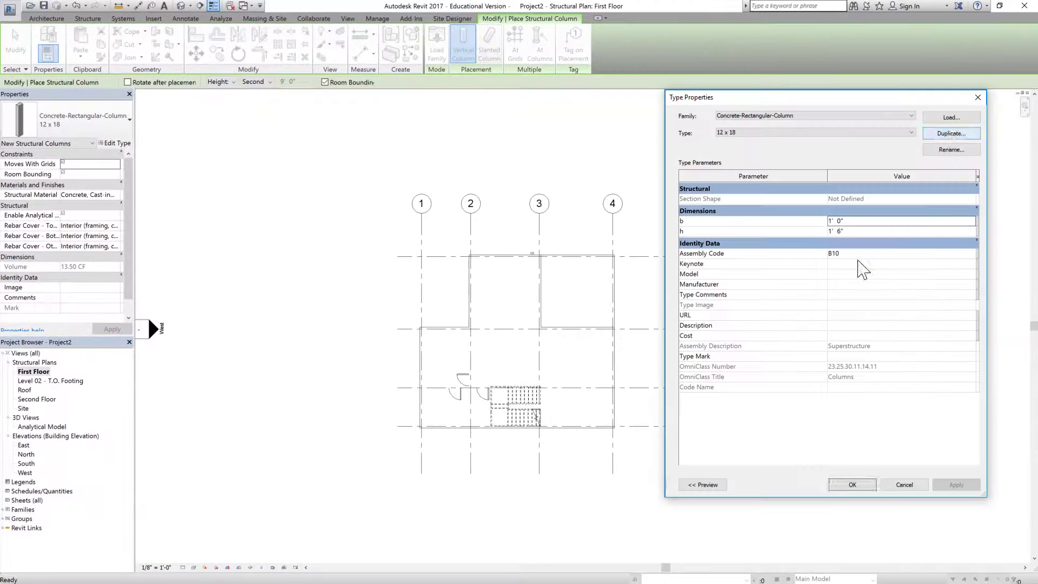
click(951, 149)
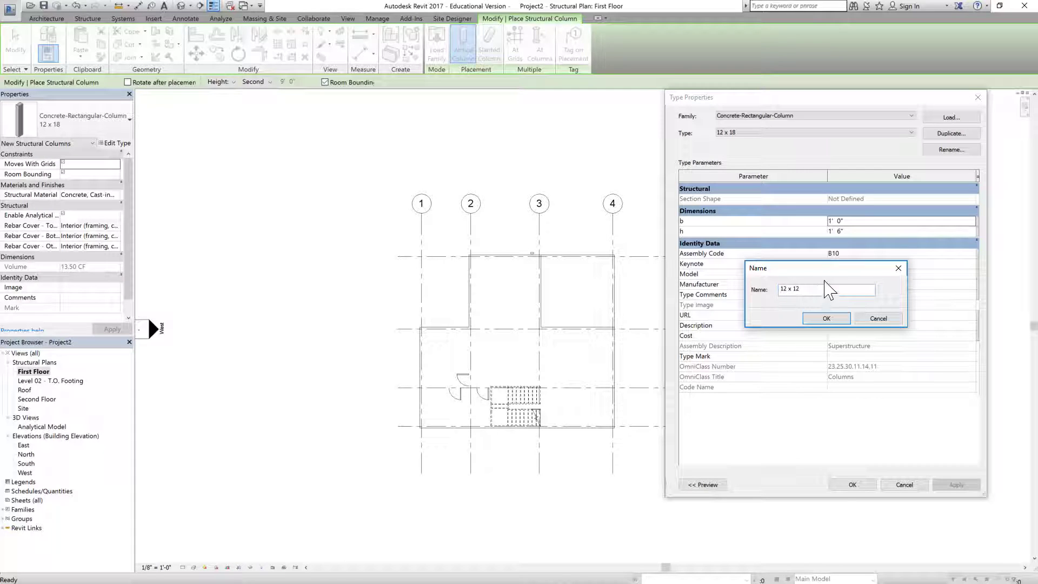
click(837, 320)
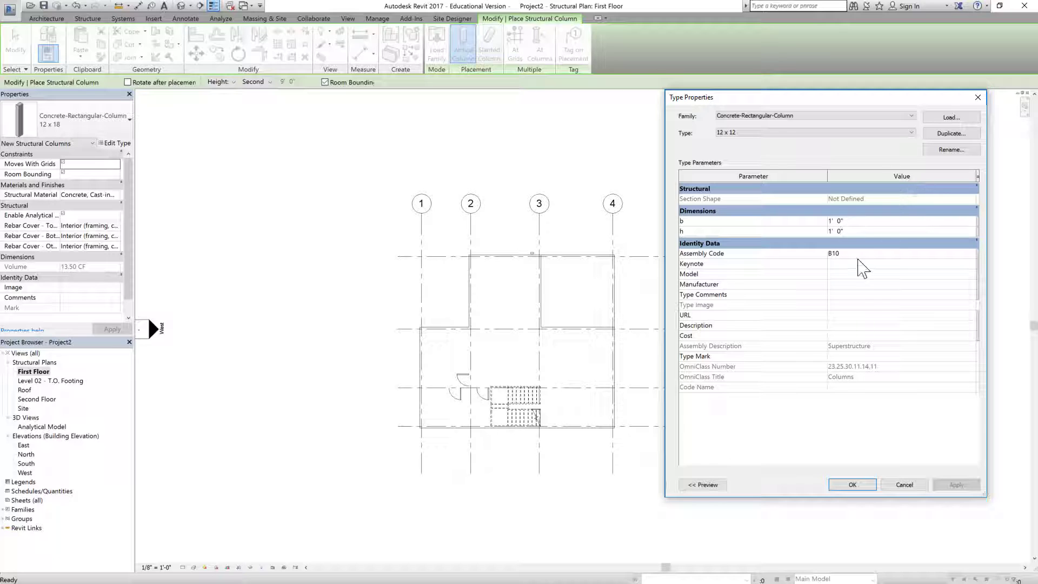
click(853, 485)
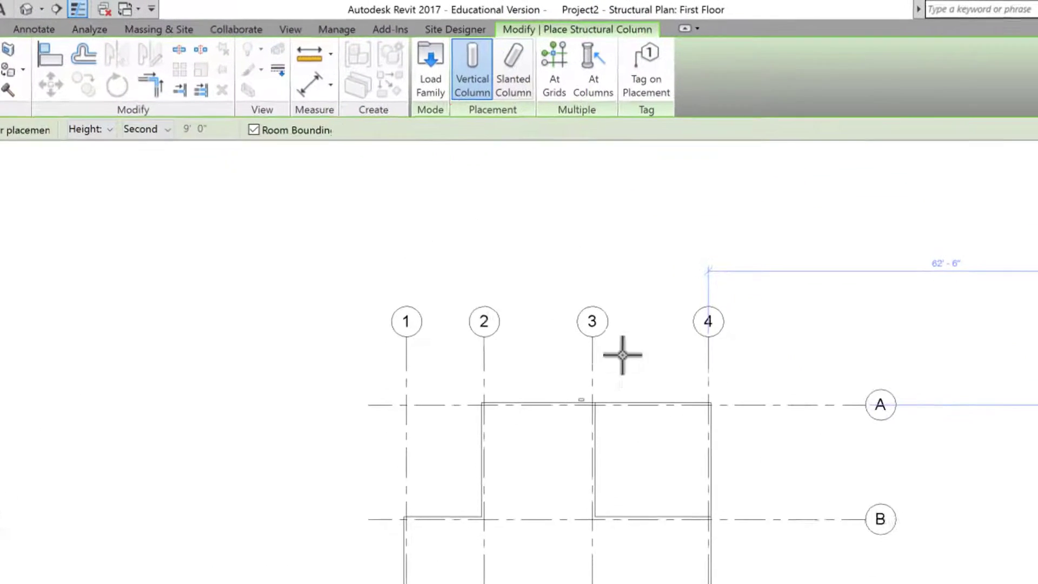
- Place 12 x 12 concrete columns at all intersections of grids A to D with grids 1 to 4
click(563, 92)
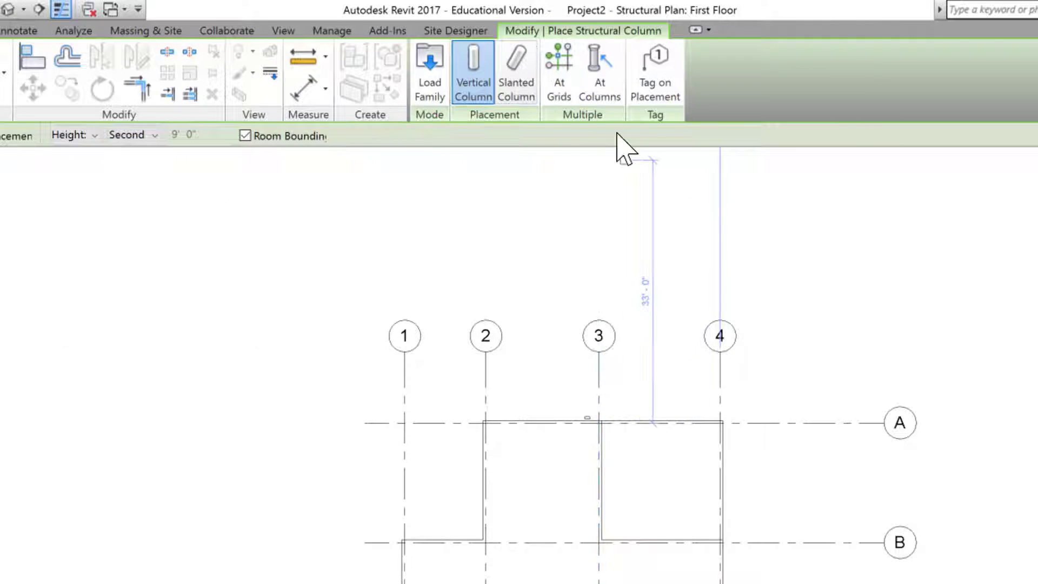
click(560, 97)
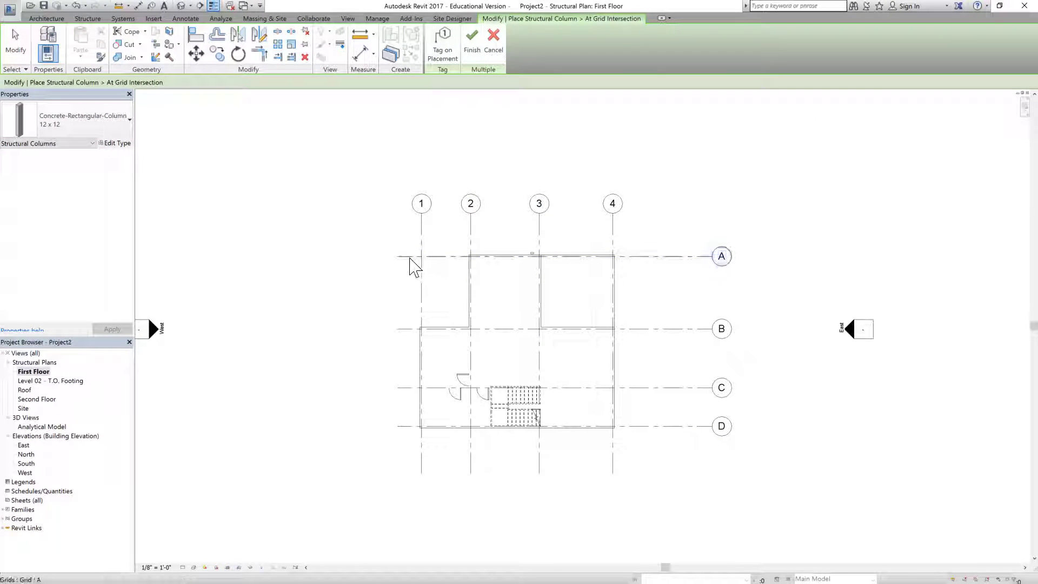
click(722, 256)
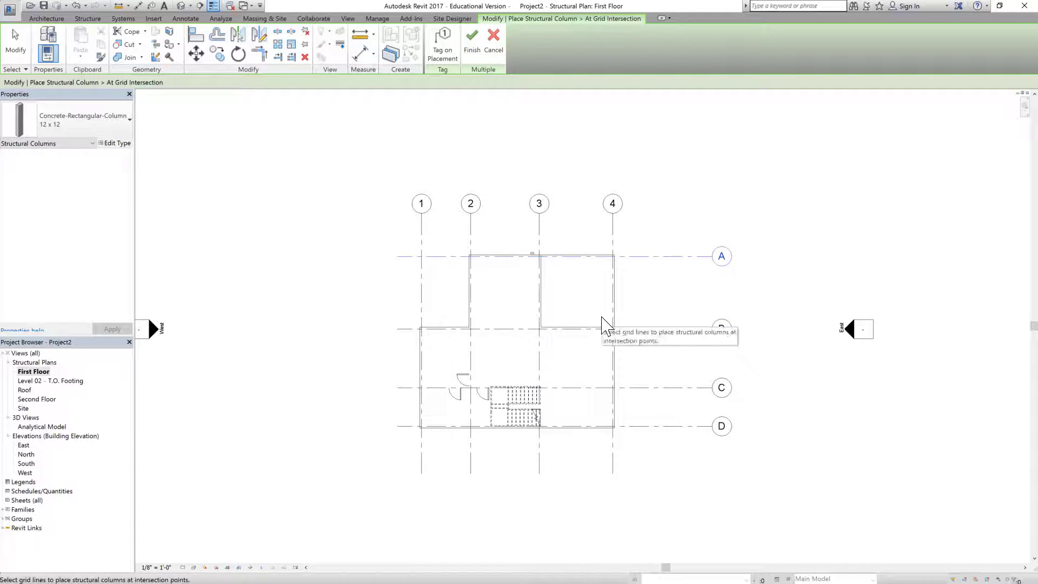
ctrl+click(400, 329)
ctrl+click(403, 388)
ctrl+click(399, 428)
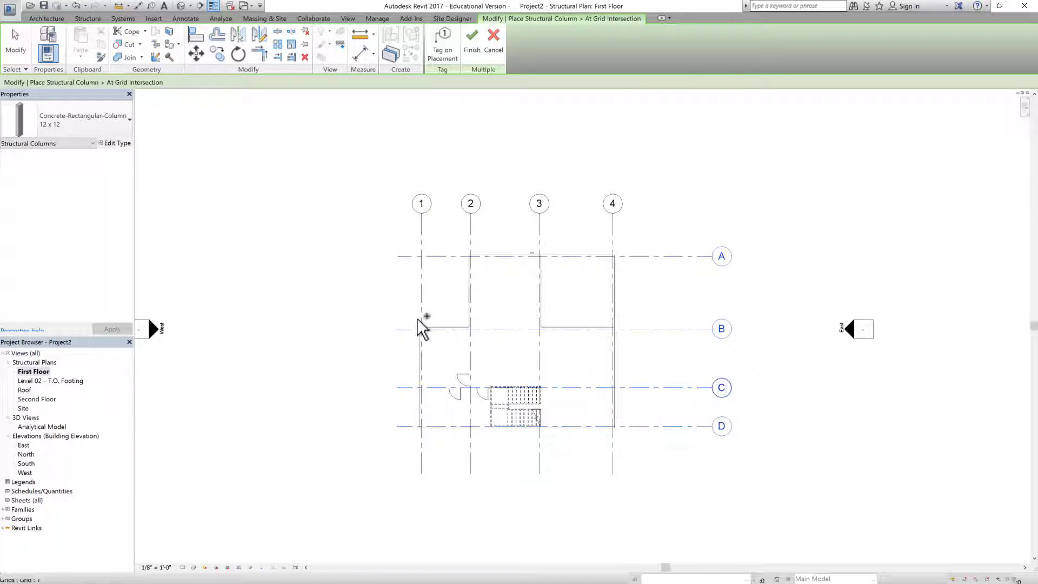
click(422, 226)
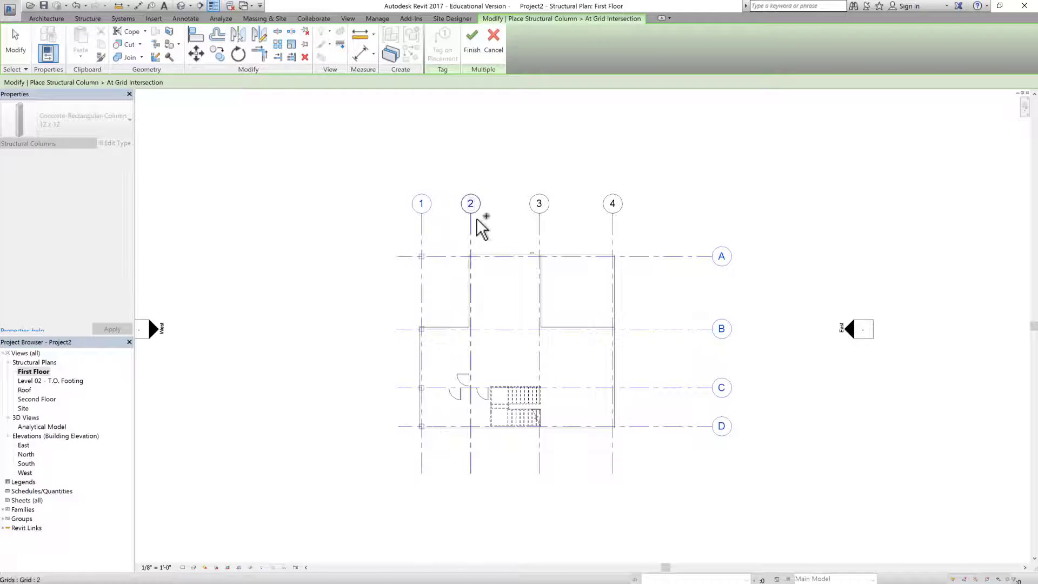
ctrl+click(472, 271)
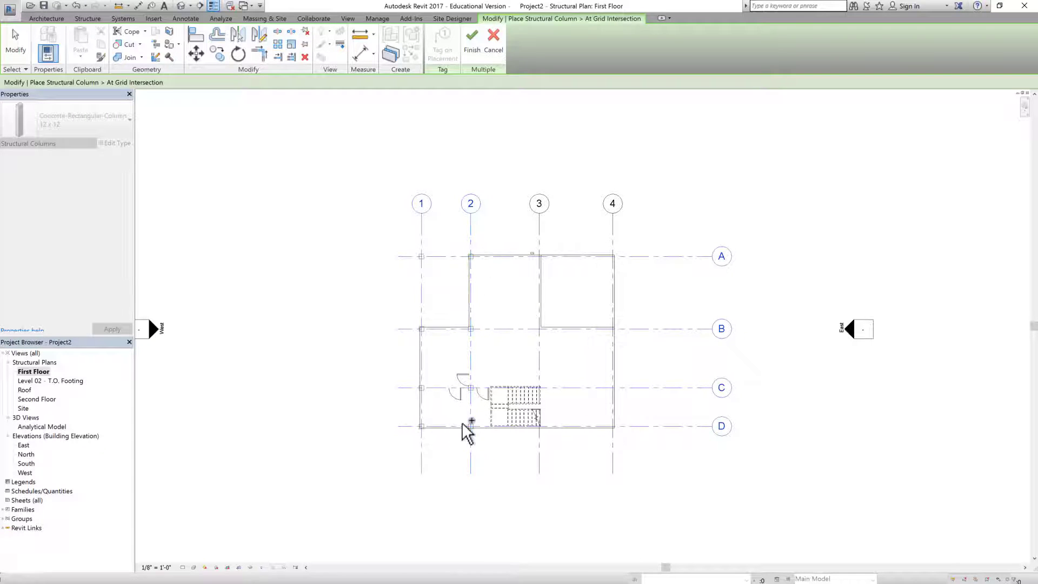
ctrl+click(540, 220)
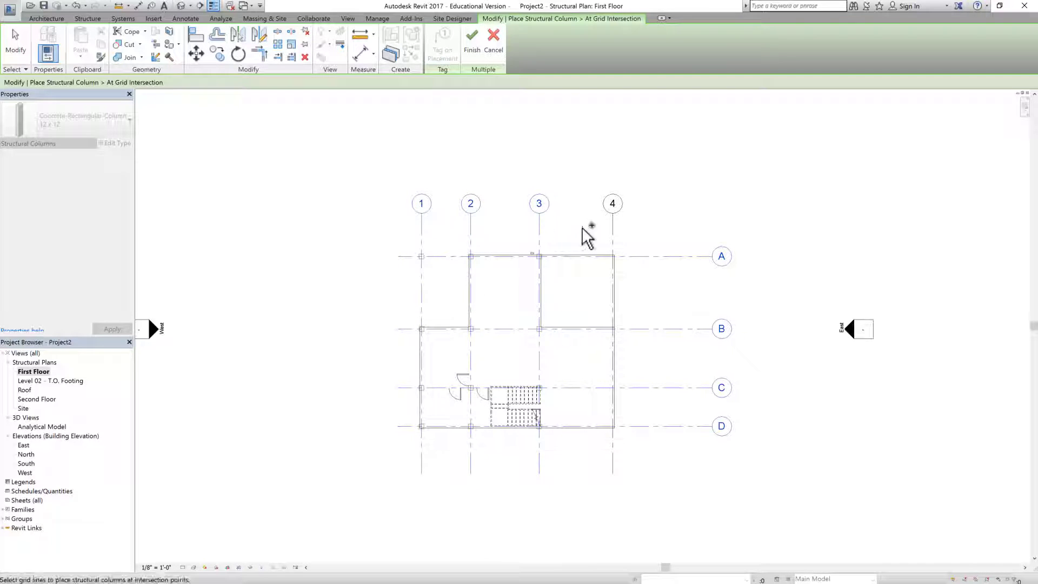
ctrl+click(614, 226)
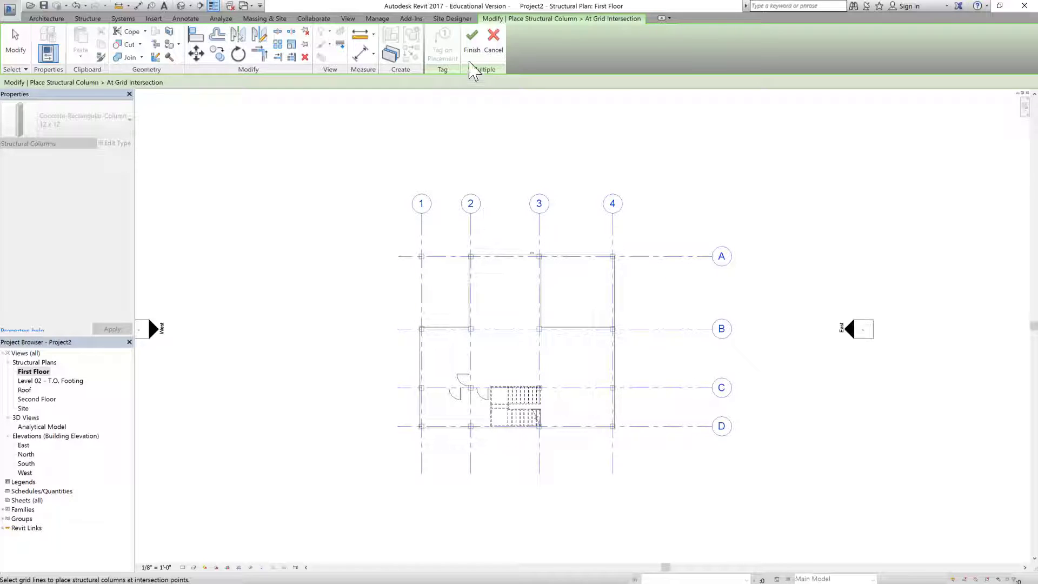
click(473, 46)
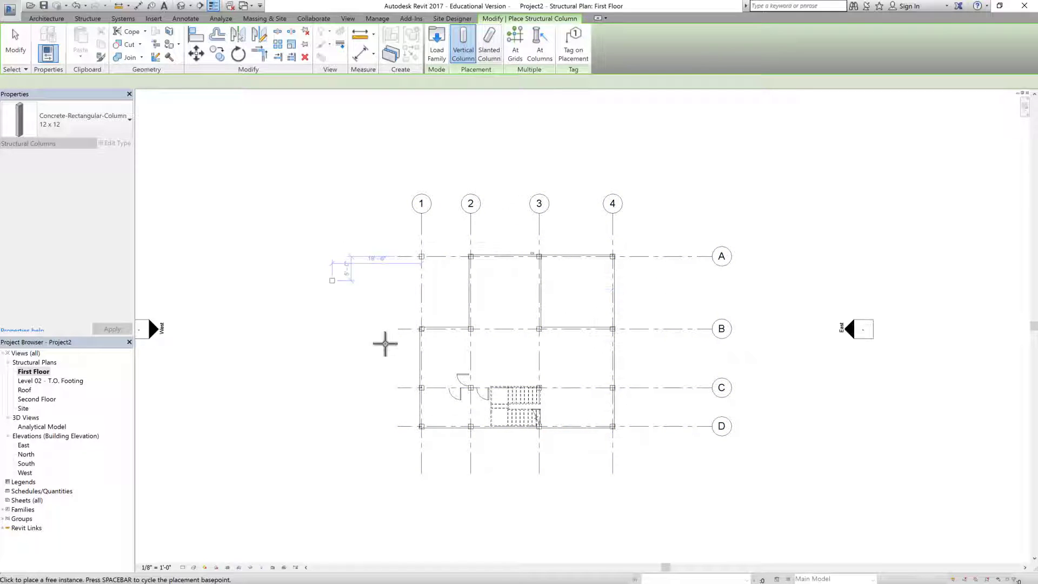
key(Escape)
key(Escape)
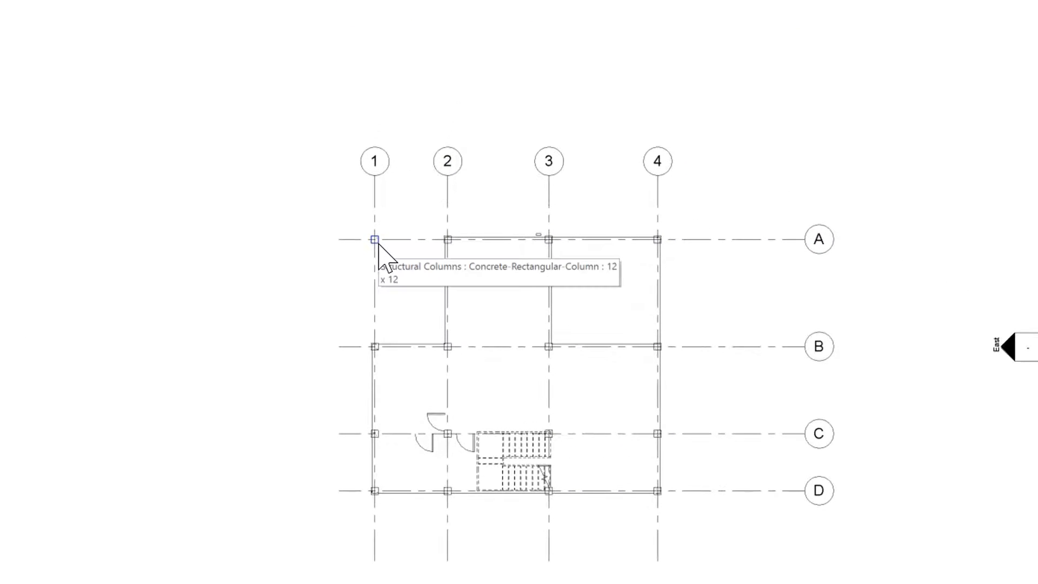
- Delete the column at the intersection of grids A and 1, outside the building outline
click(376, 242)
key(Delete)
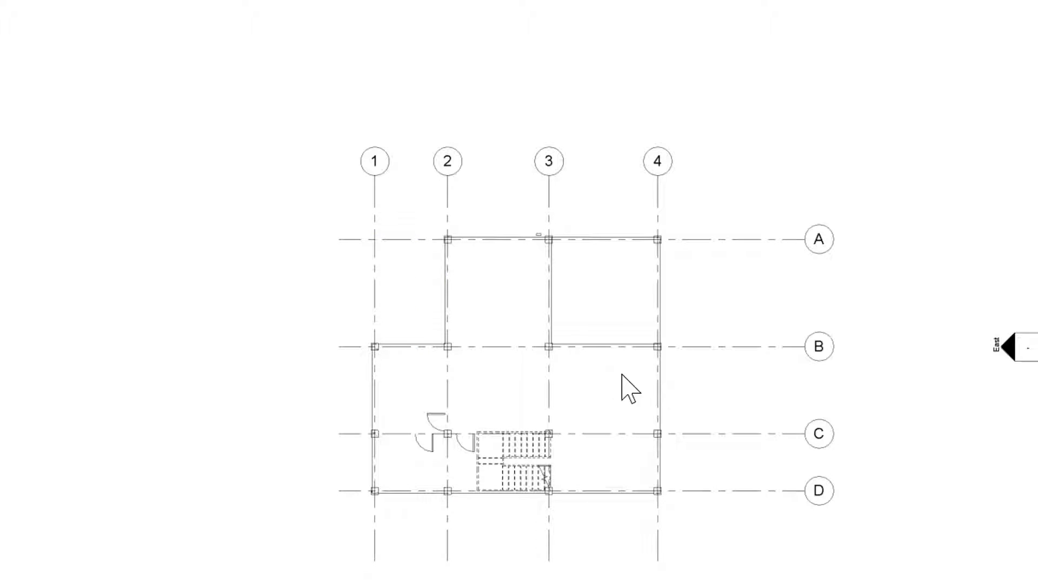
key(Escape)
- Move the two columns on grid 2 at grids C and D horizontally so they meet the near edge of the staircase
scroll(554, 546, up, 3)
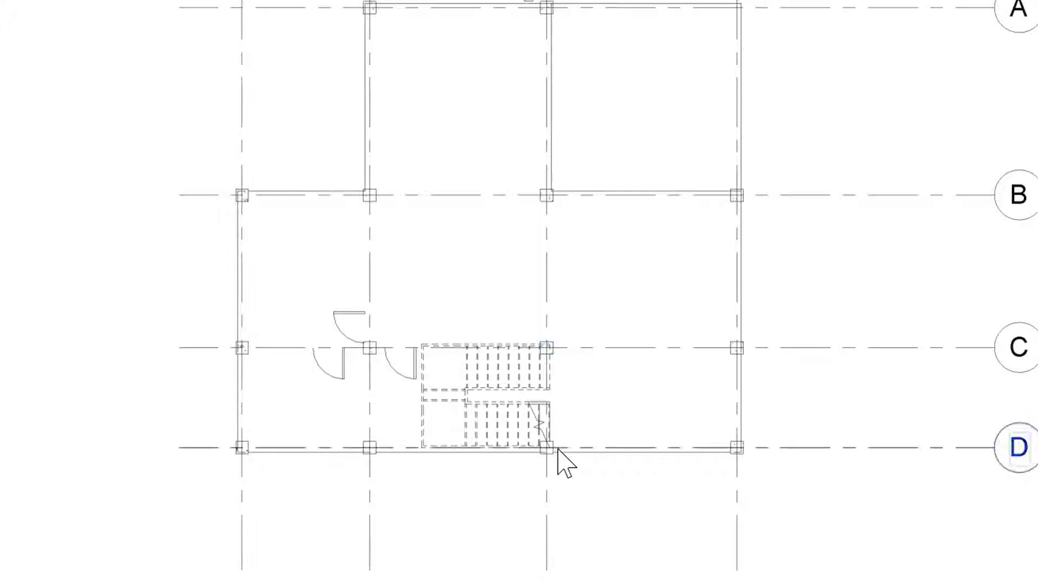
scroll(374, 350, up, 2)
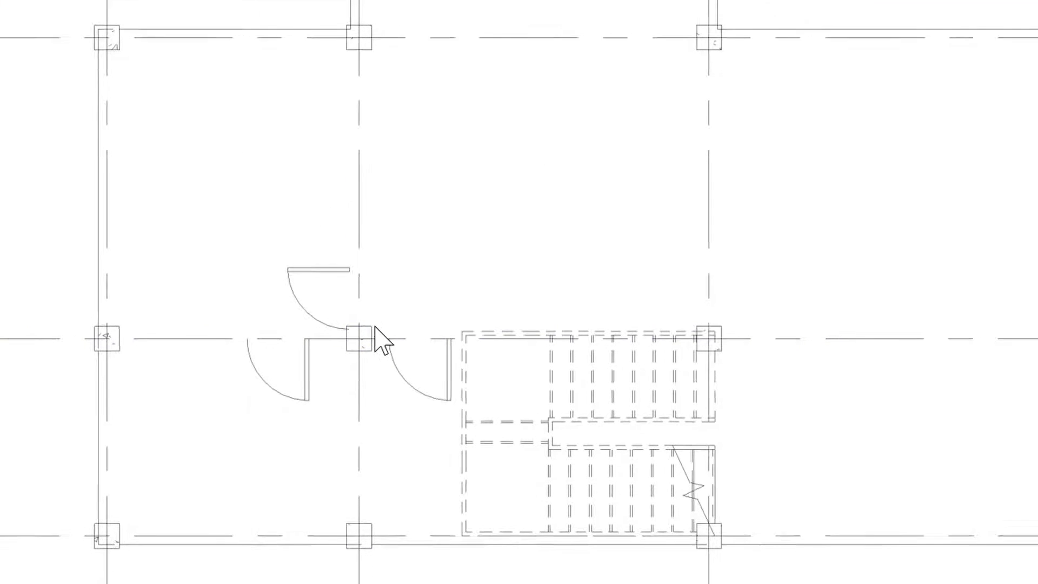
click(370, 333)
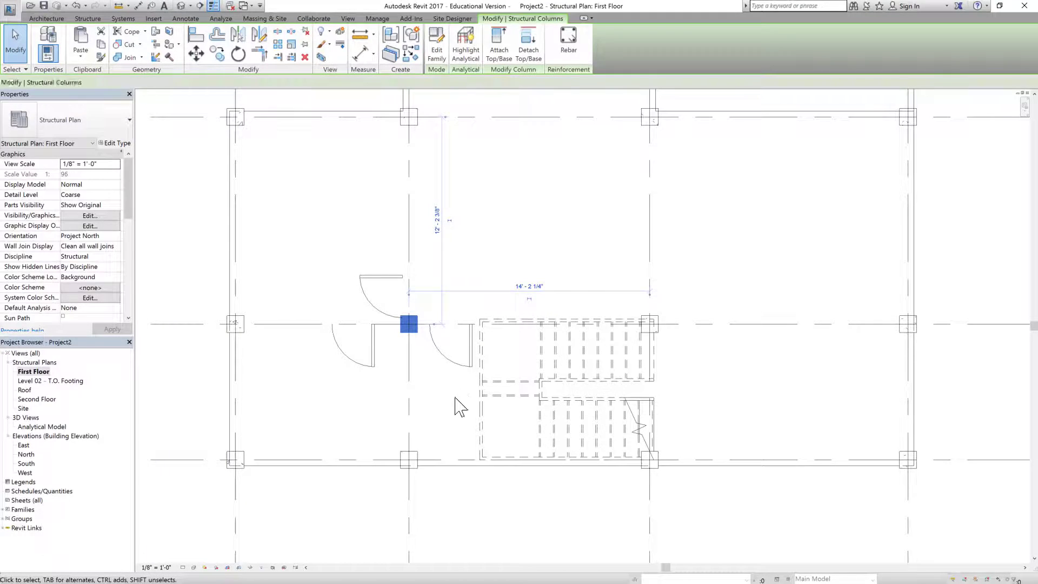
ctrl+click(411, 459)
click(195, 53)
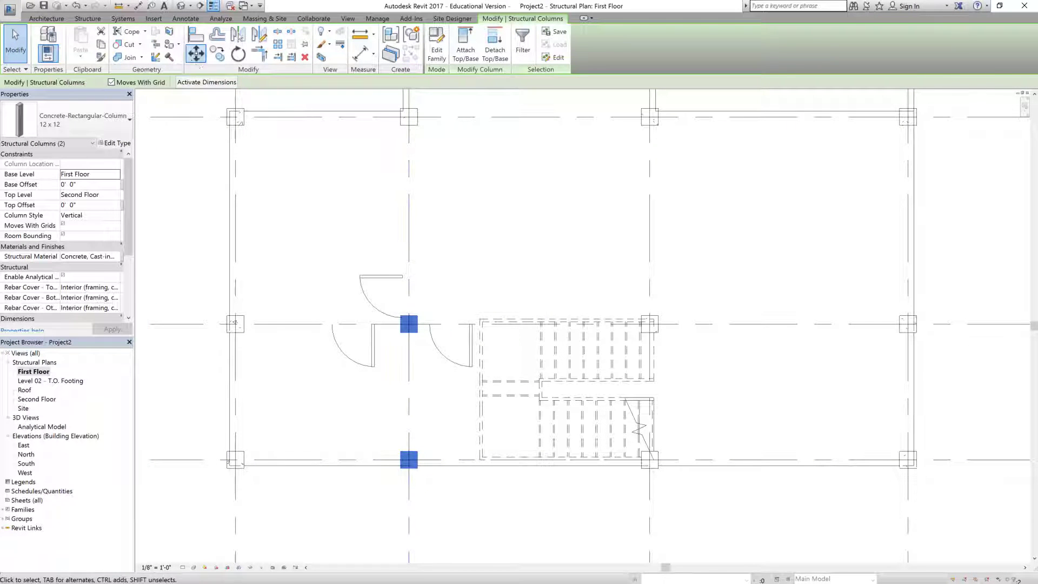
click(418, 323)
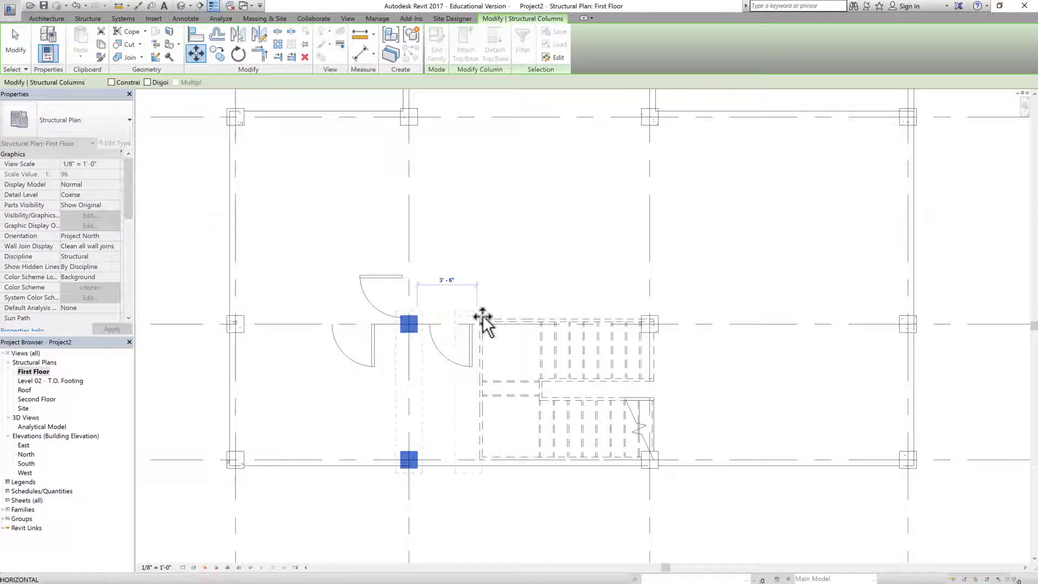
click(480, 323)
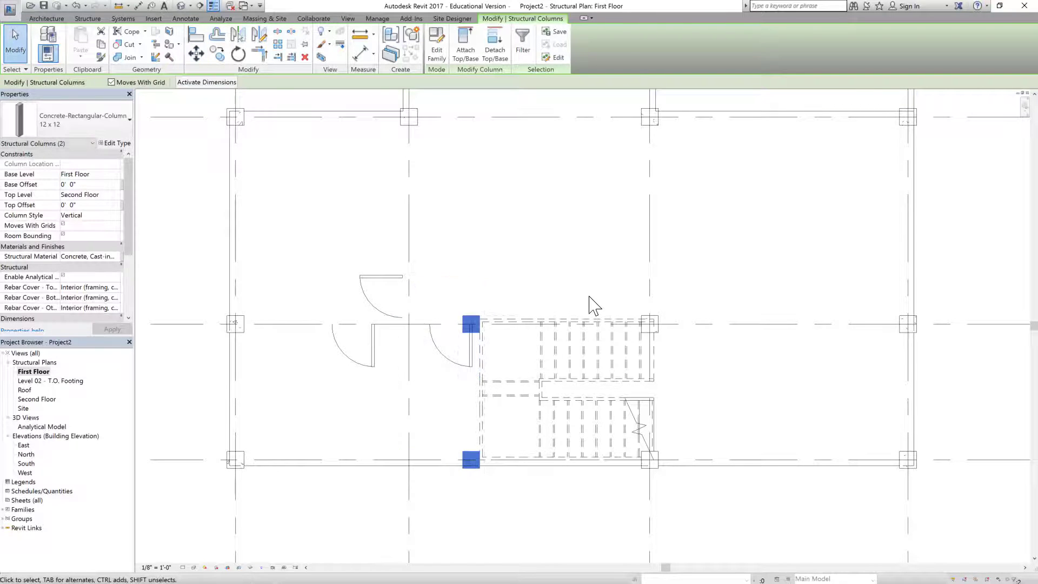
key(Escape)
scroll(330, 372, down, 3)
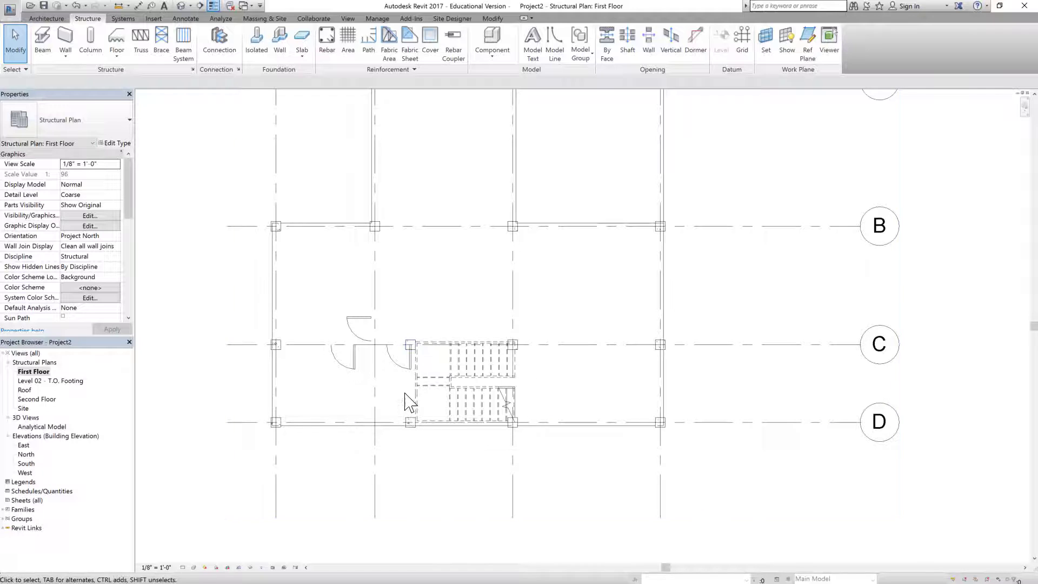
- Open the default 3D view of the model
key(3)
key(d)
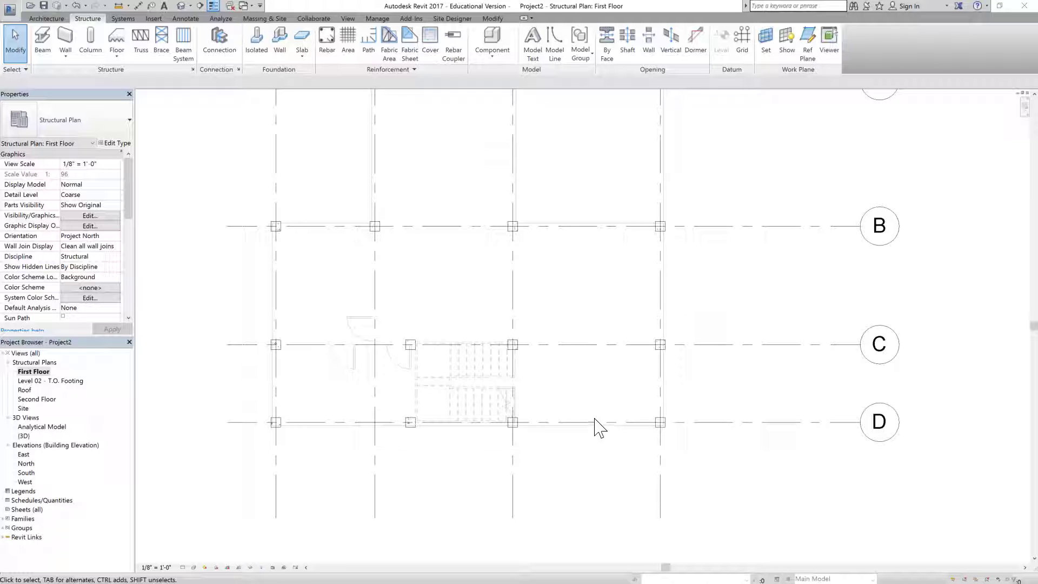
- Save the structural project as Example File_Structure, and switch to the linked building project Example File
click(9, 10)
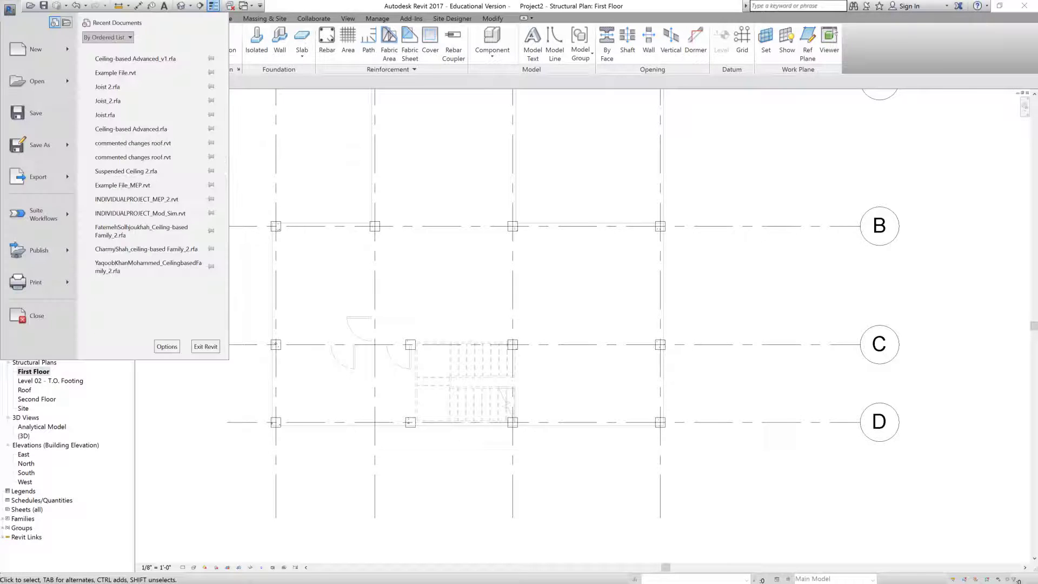
click(331, 177)
click(44, 10)
text(Example File_Structure)
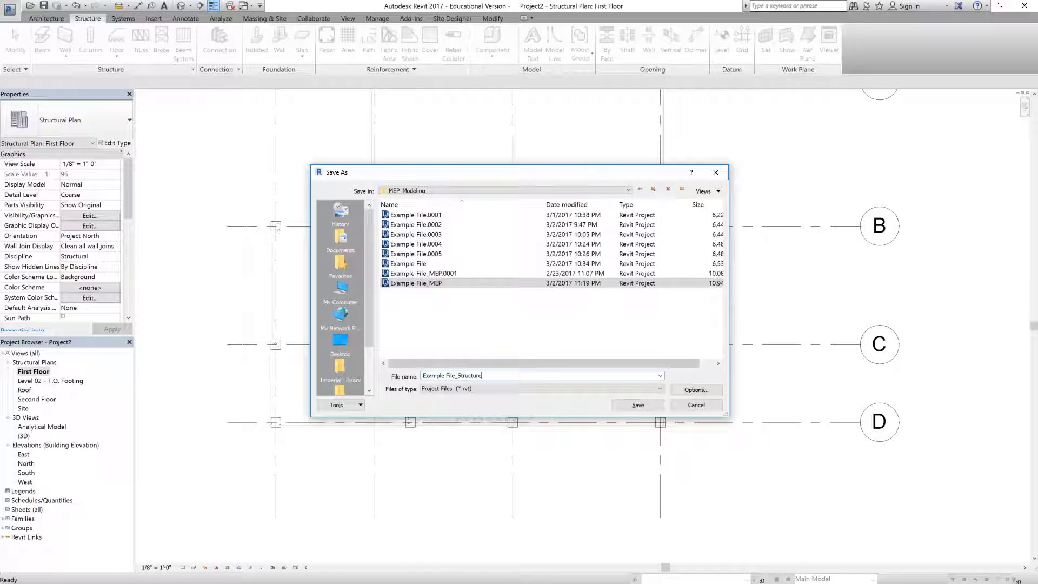
key(Return)
click(10, 10)
click(610, 290)
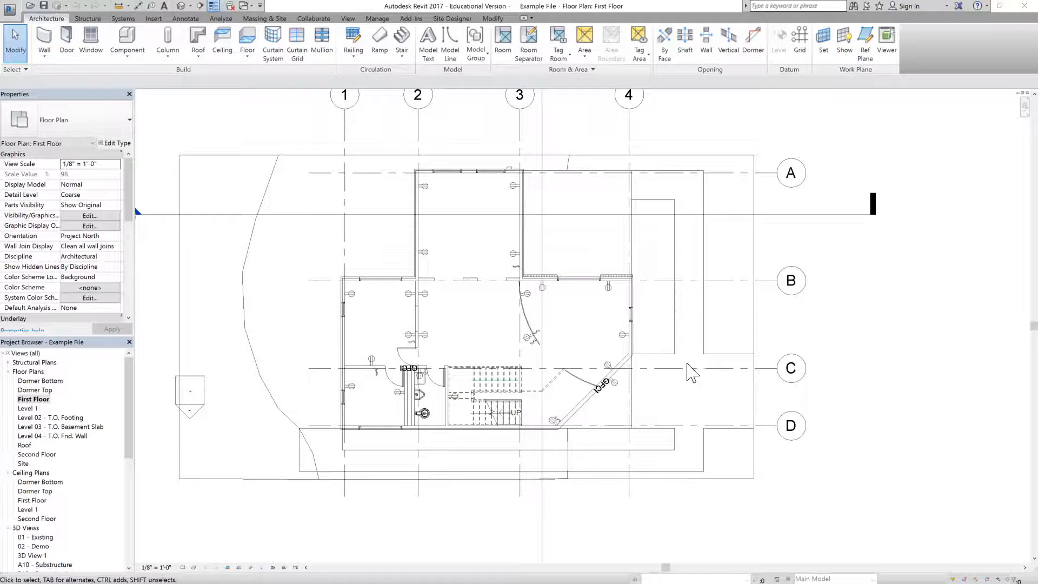
- Draw a horizontal grid line from the upper end of the angled exterior wall out to the row of lettered grid bubbles
scroll(631, 412, up, 2)
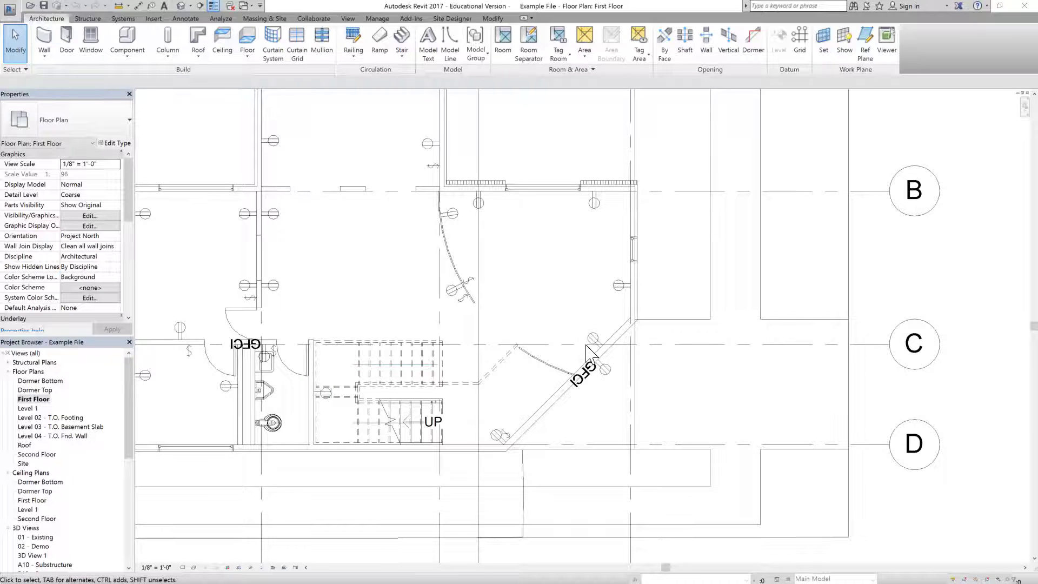
scroll(589, 357, down, 1)
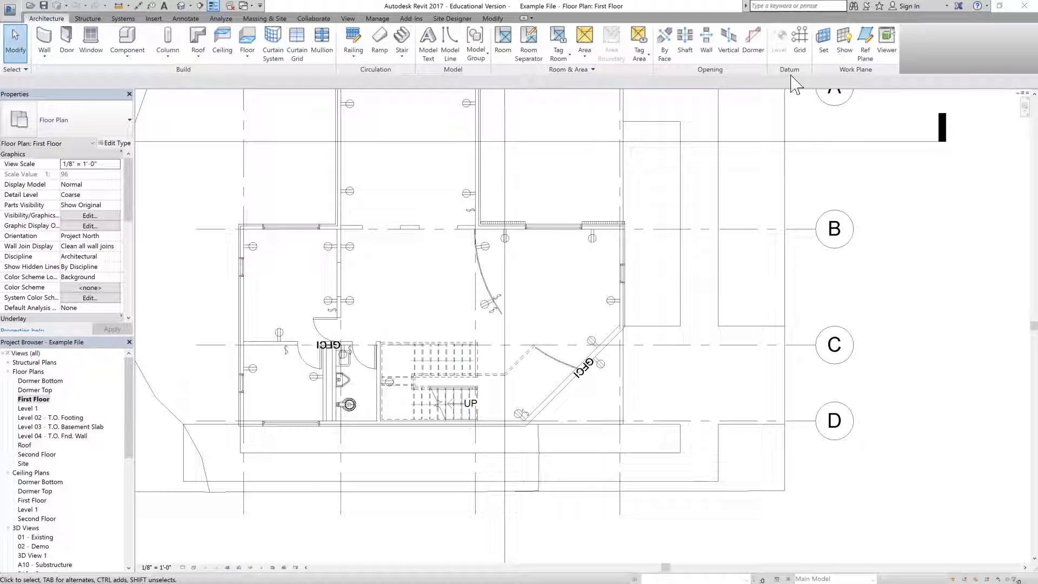
click(800, 39)
scroll(617, 324, up, 8)
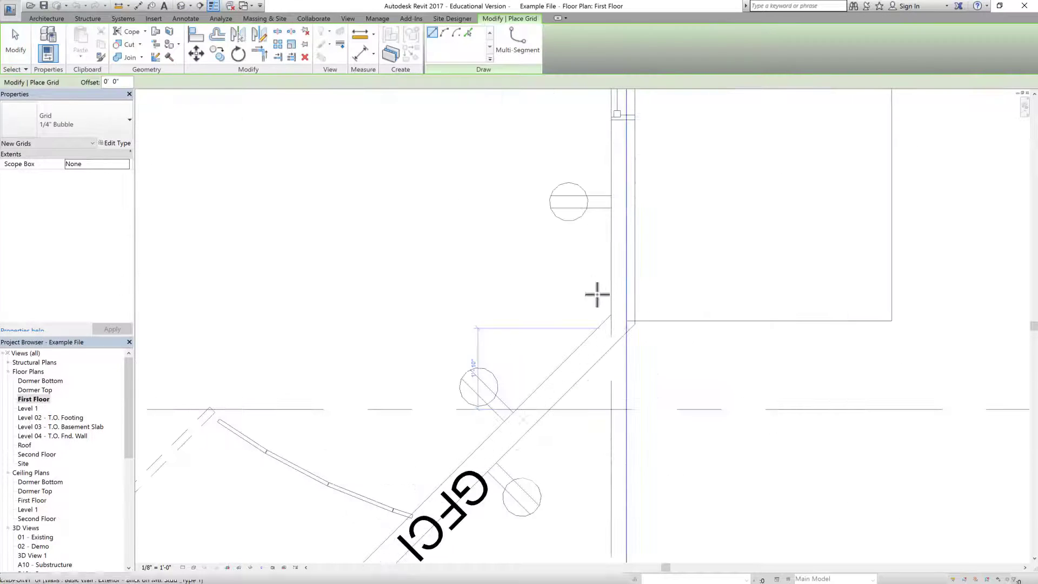
click(609, 313)
scroll(430, 297, down, 2)
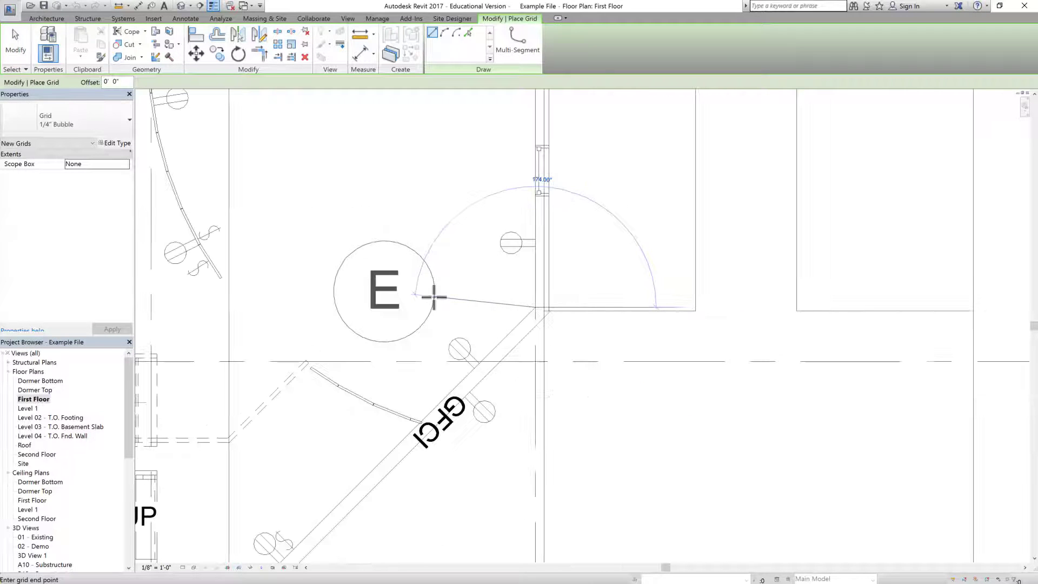
scroll(656, 278, down, 3)
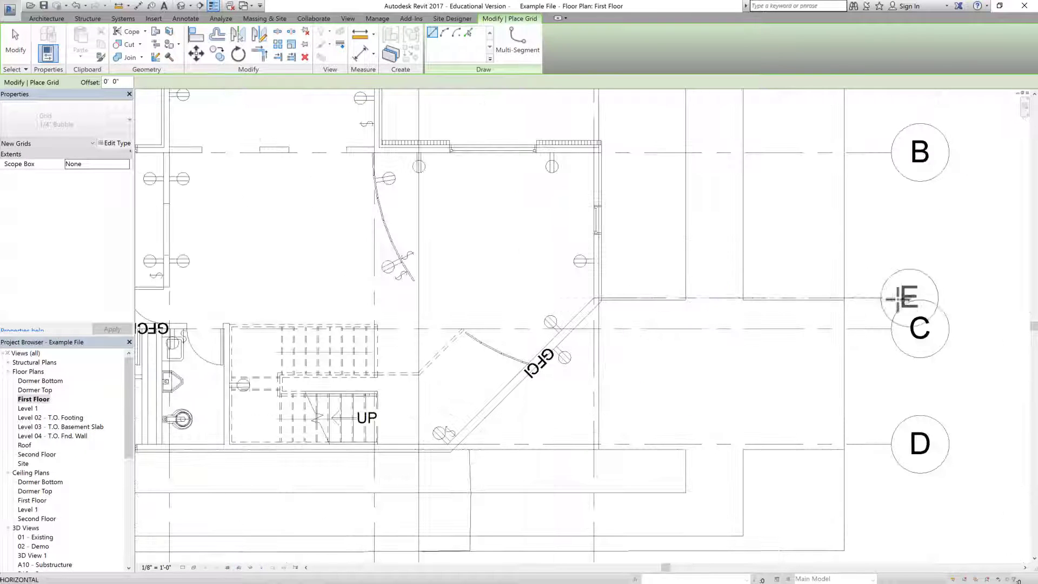
click(913, 298)
- Draw a vertical grid line between grids 3 and 4 from the angled wall's lower end up to the numbered bubbles, and open its label for editing
scroll(701, 371, down, 3)
scroll(403, 522, up, 4)
click(449, 445)
scroll(414, 528, down, 3)
scroll(577, 438, down, 4)
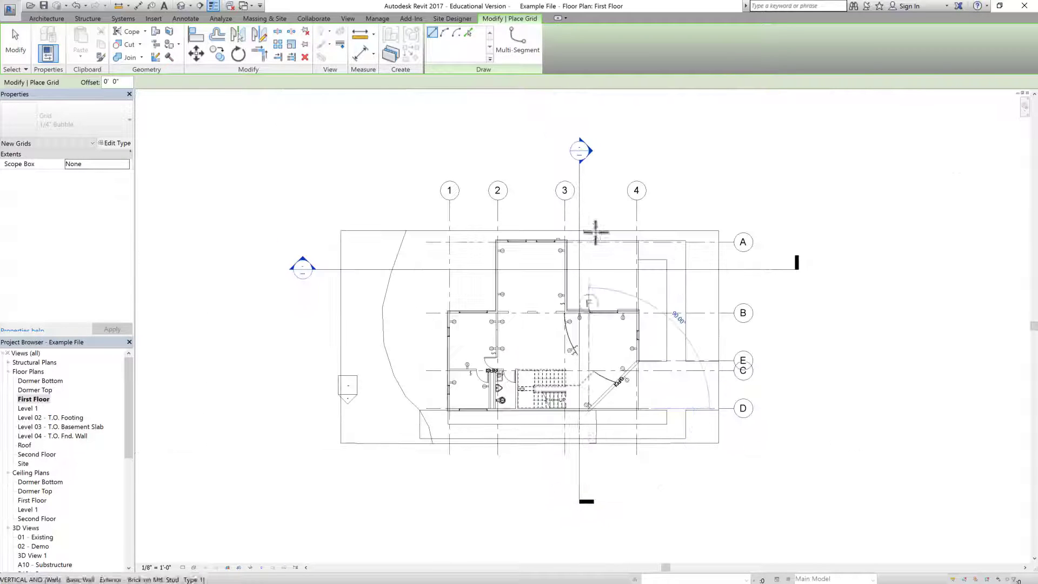
click(589, 199)
key(Escape)
key(Escape)
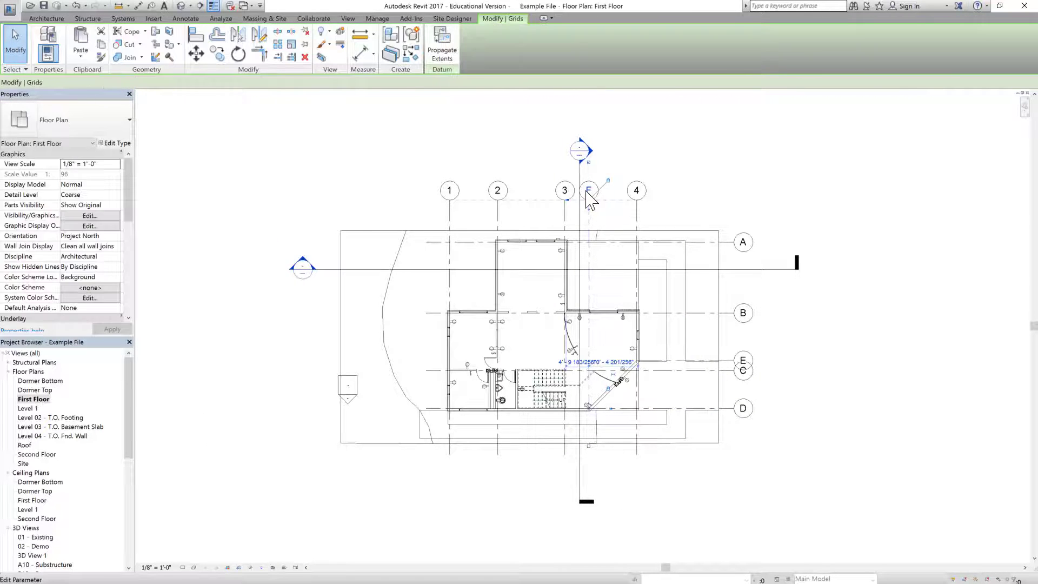
click(589, 197)
click(588, 190)
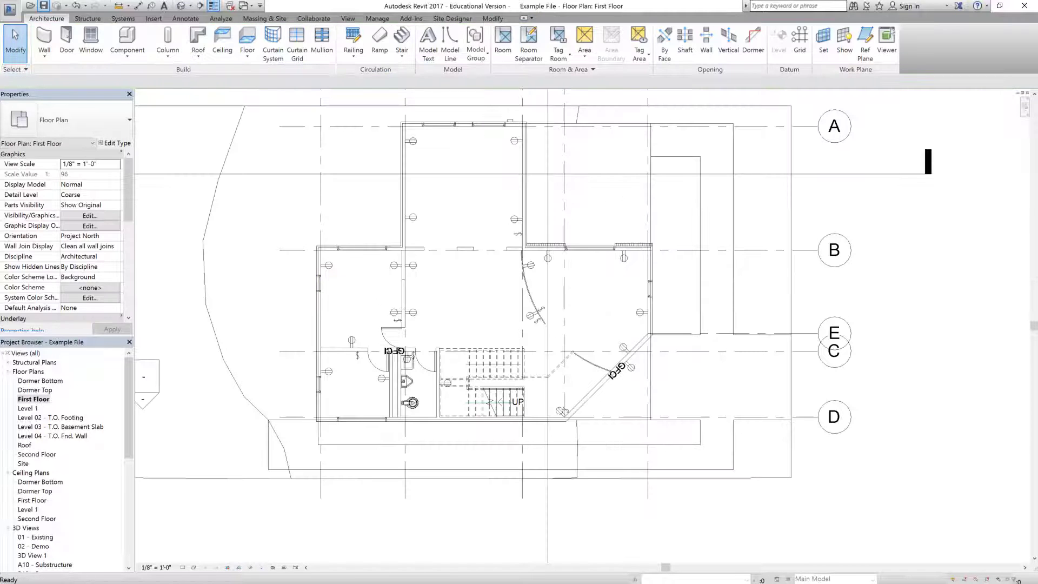
- Close the building project Example File and reopen Example File_Structure
click(10, 9)
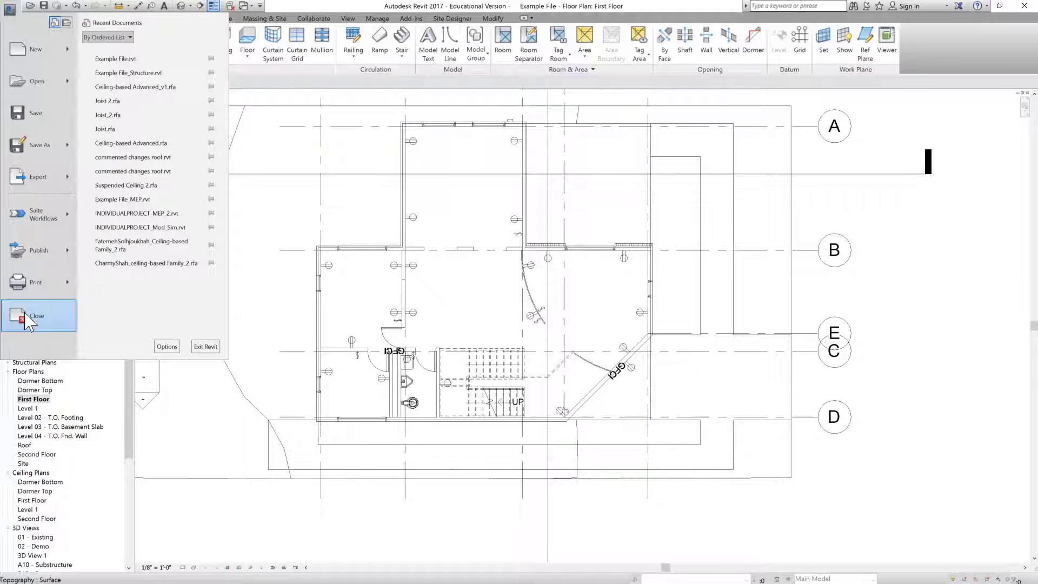
click(18, 314)
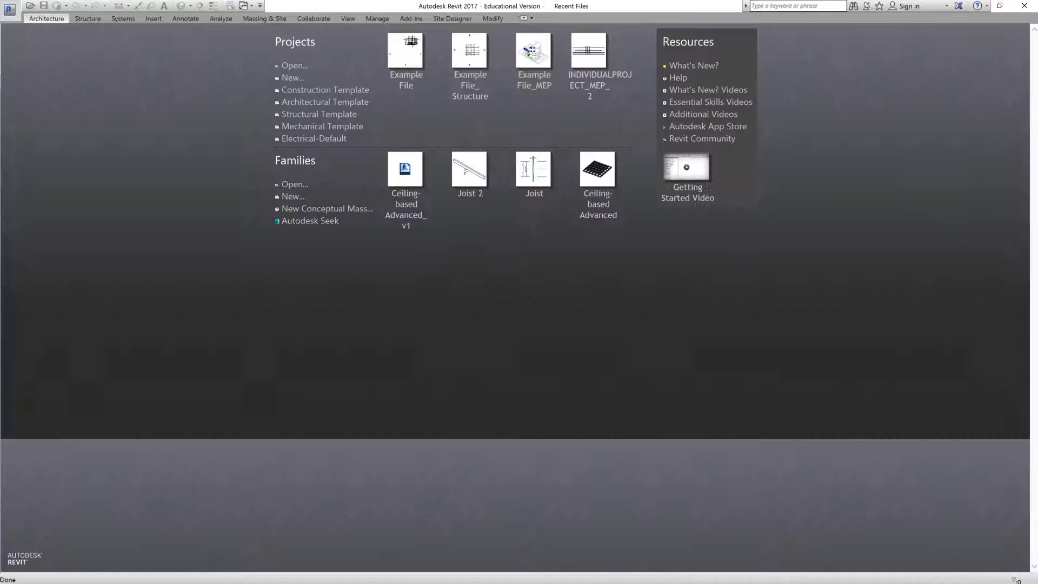
click(469, 52)
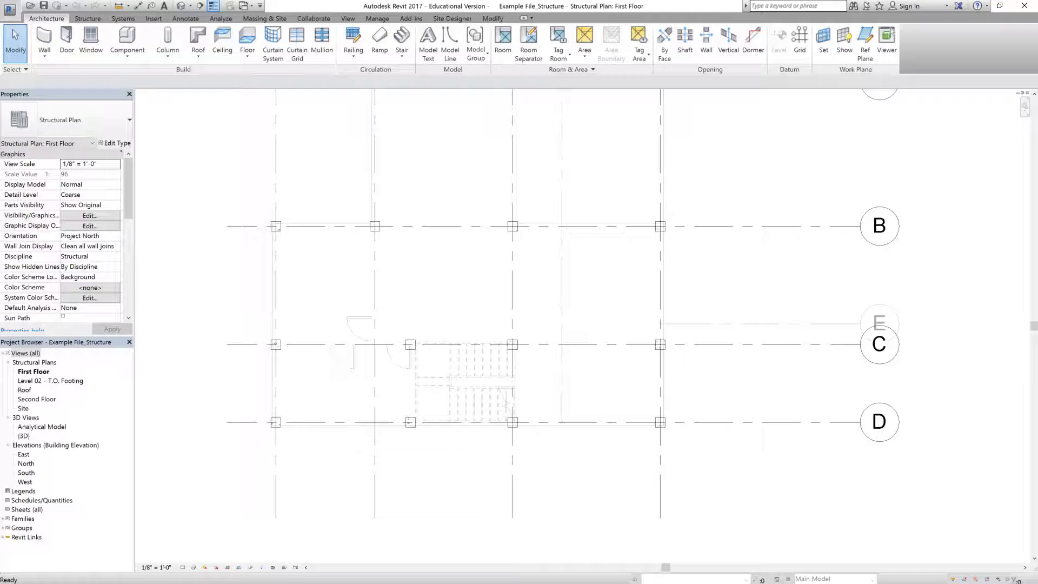
- Move the column at grids C and 4 vertically along grid 4 to the end of linked grid E
scroll(676, 432, down, 2)
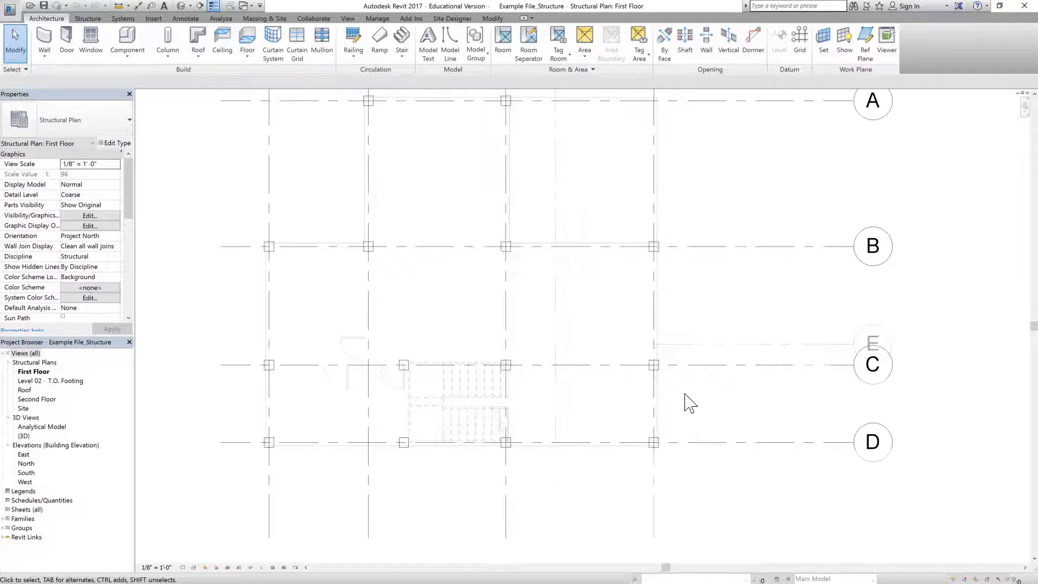
scroll(686, 401, up, 3)
scroll(671, 348, up, 2)
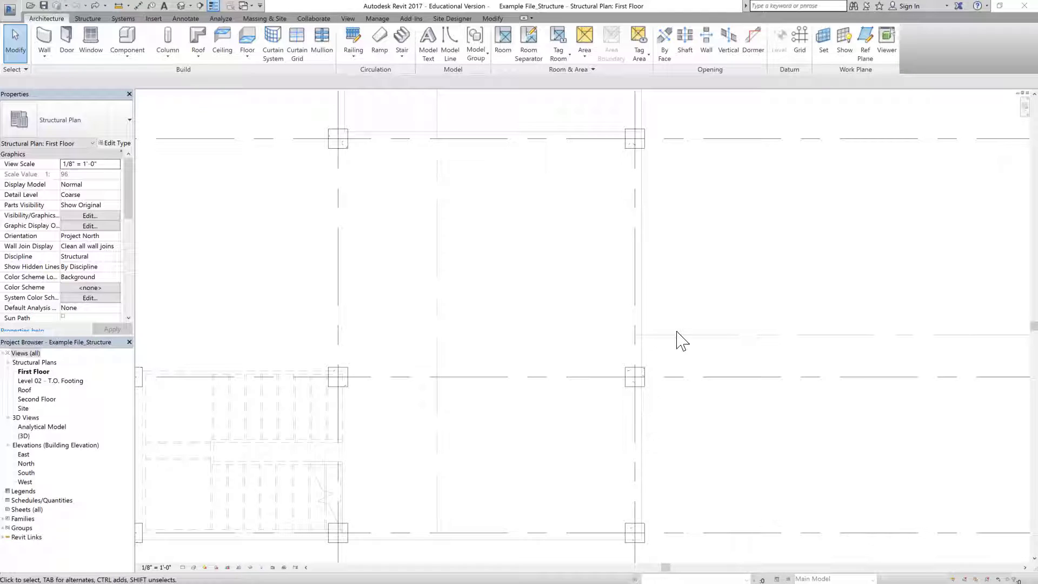
scroll(672, 339, down, 2)
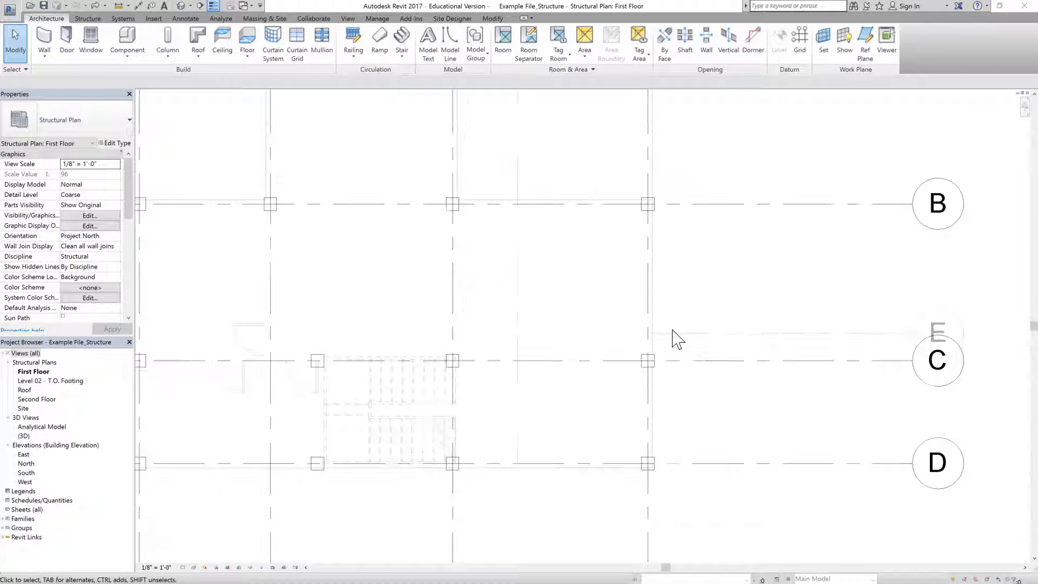
click(648, 360)
key(m)
key(v)
scroll(627, 319, up, 3)
click(670, 407)
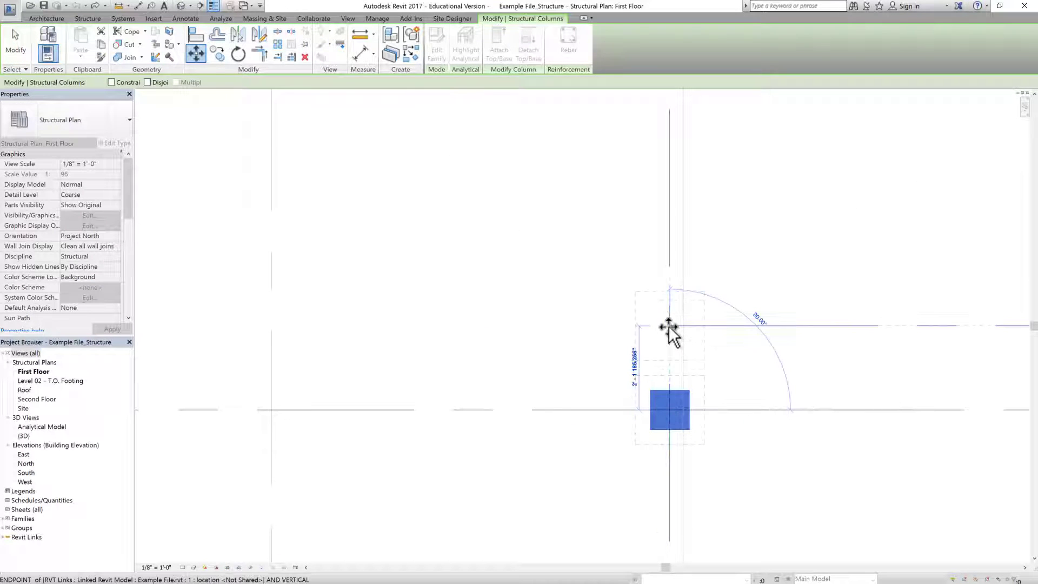
key(Return)
scroll(721, 343, down, 5)
key(Escape)
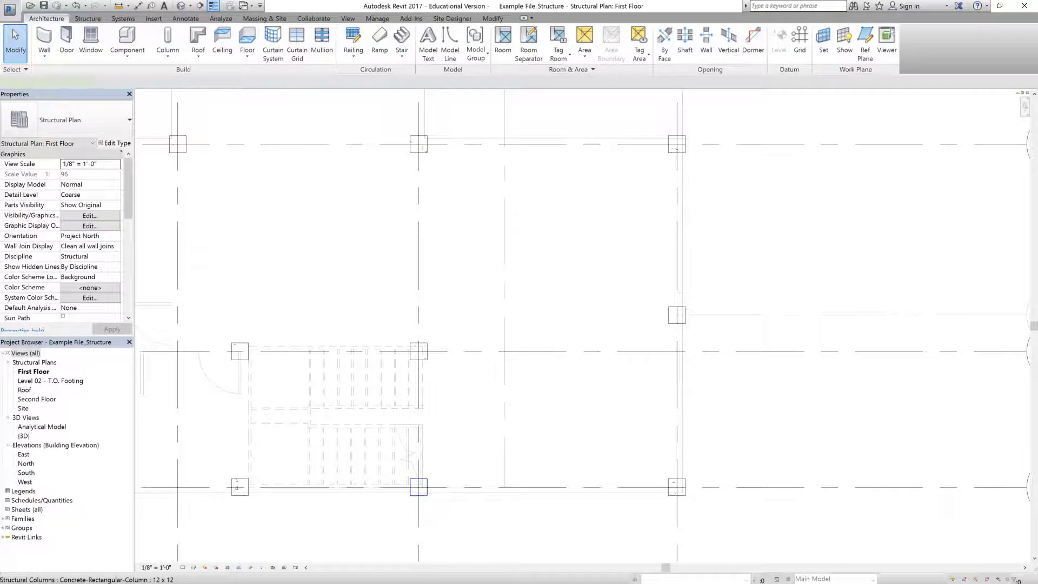
- Move the column at grids D and 3 horizontally along grid D to the linked vertical grid between grids 3 and 4
click(418, 487)
scroll(504, 496, up, 4)
key(m)
key(v)
click(277, 468)
click(506, 476)
scroll(702, 475, down, 5)
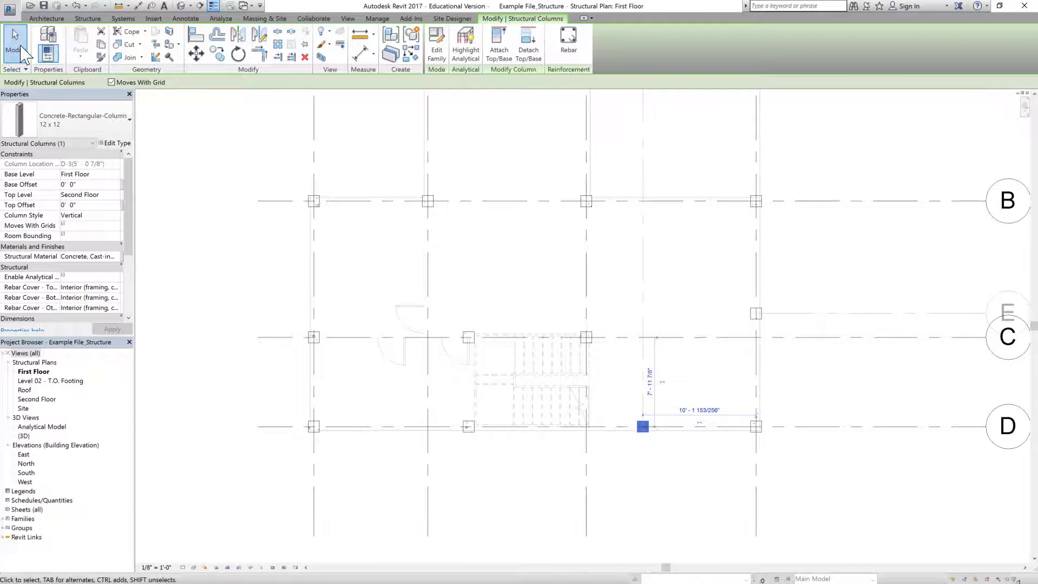
click(28, 48)
scroll(621, 406, down, 3)
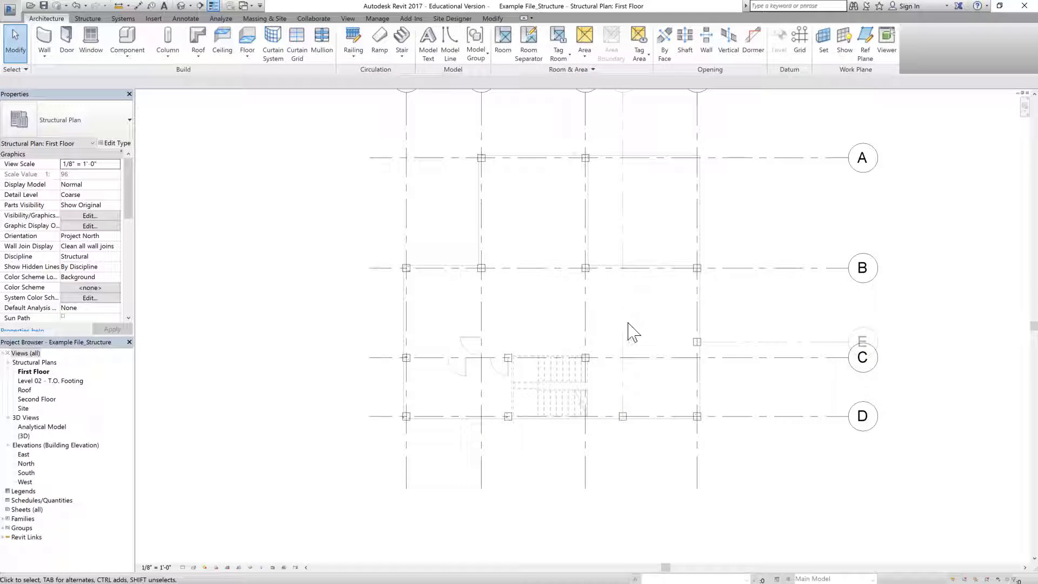
- Select all instances of the 12 x 12 concrete column visible in the First Floor view and copy them to the clipboard
click(586, 268)
right_click(586, 268)
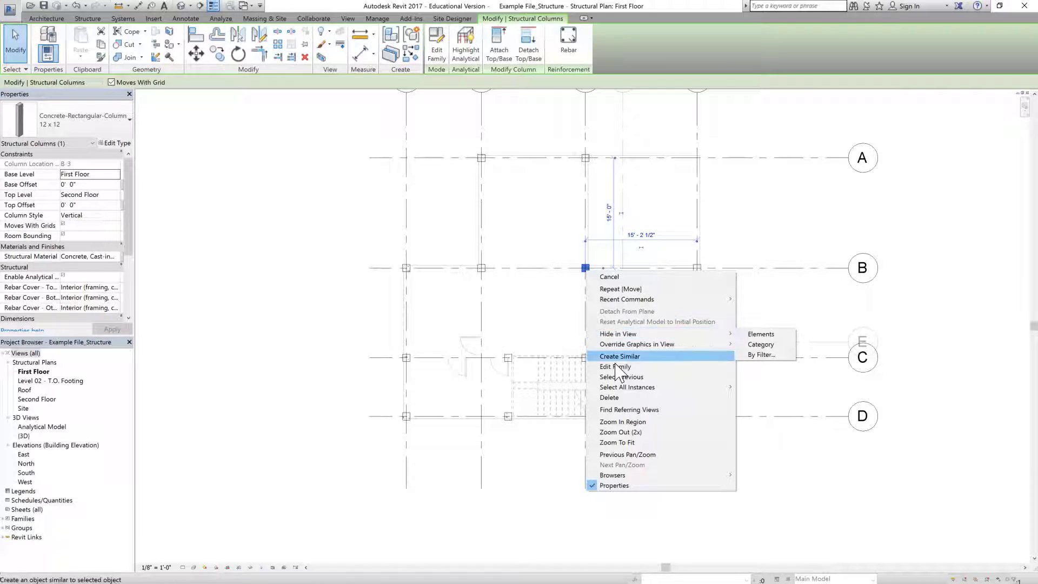
mouse_move(703, 387)
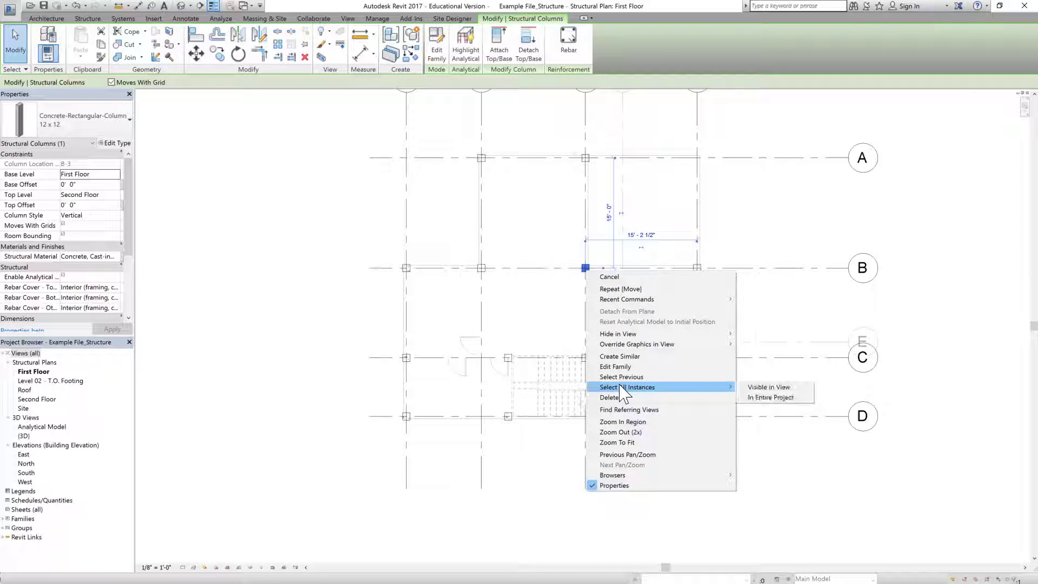
click(765, 387)
click(101, 44)
- Paste the copied columns aligned to the levels Second Floor and Level 02 - T.O. Footing
click(81, 54)
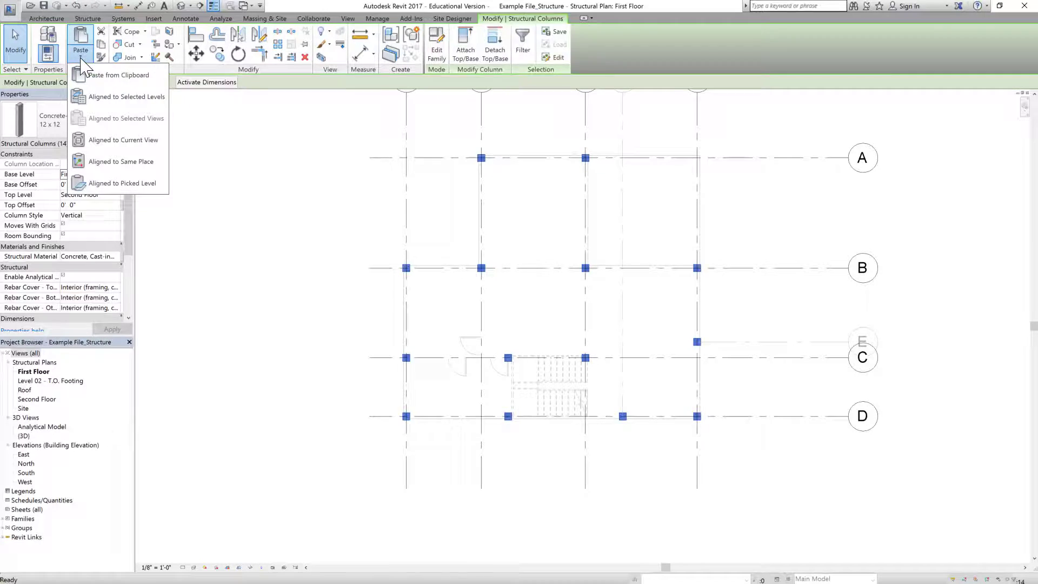
click(108, 97)
click(162, 218)
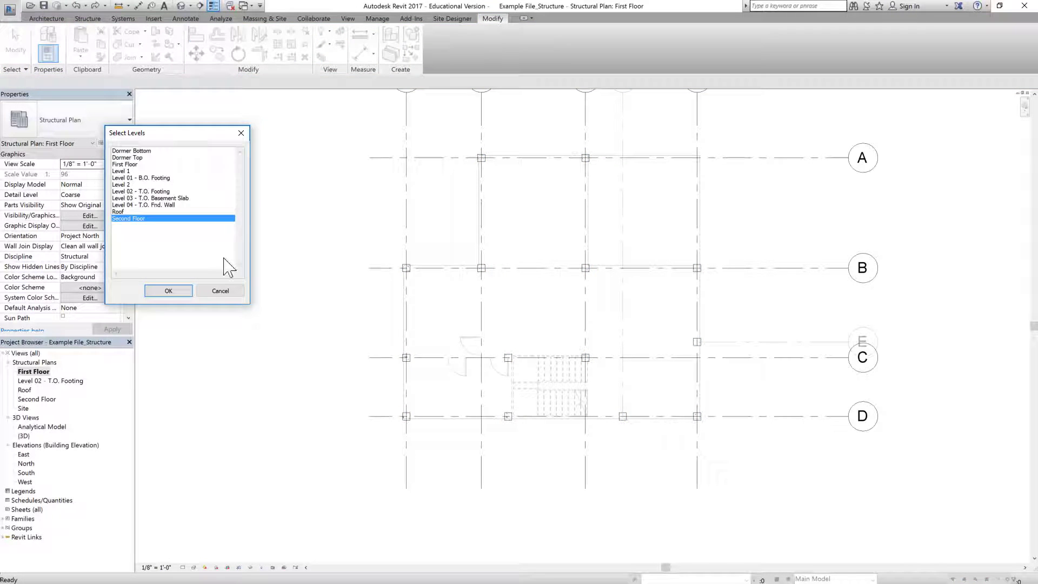
ctrl+click(197, 191)
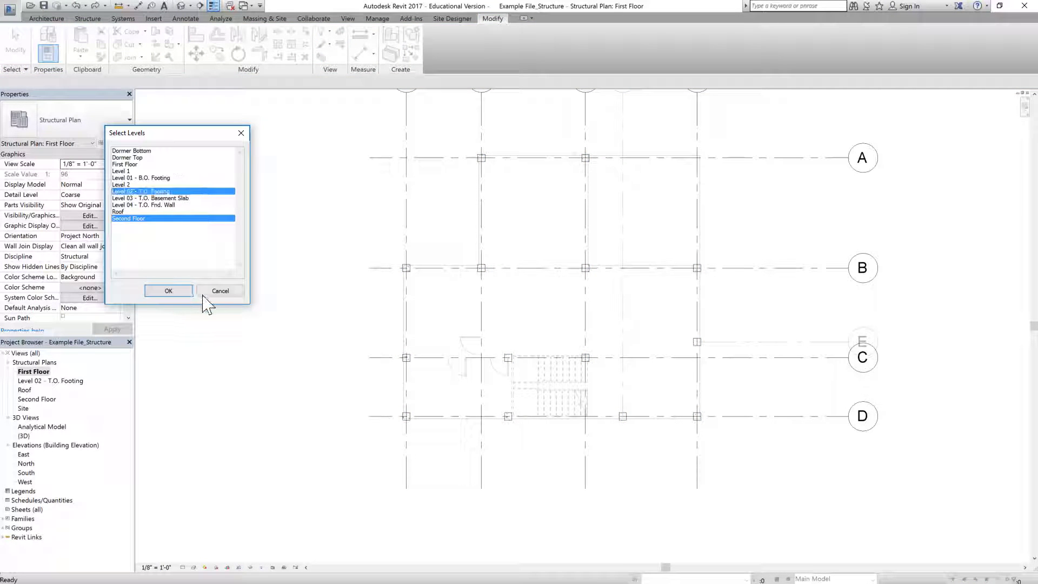
click(168, 292)
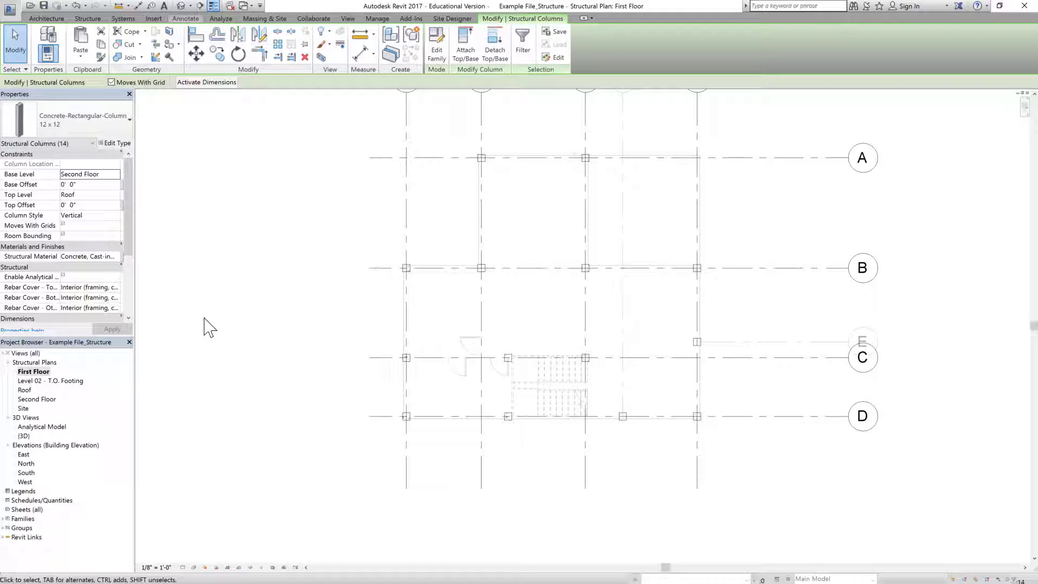
- Examine the pasted columns in the default 3D view and check the constraints of the footing-level column at grids D and 1
double_click(24, 436)
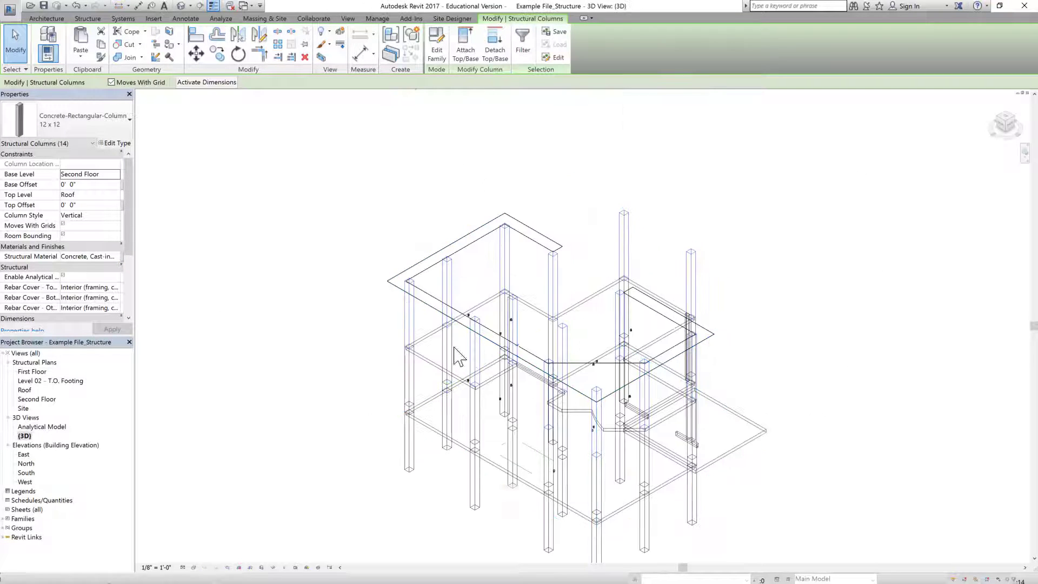
click(301, 227)
scroll(290, 108, down, 2)
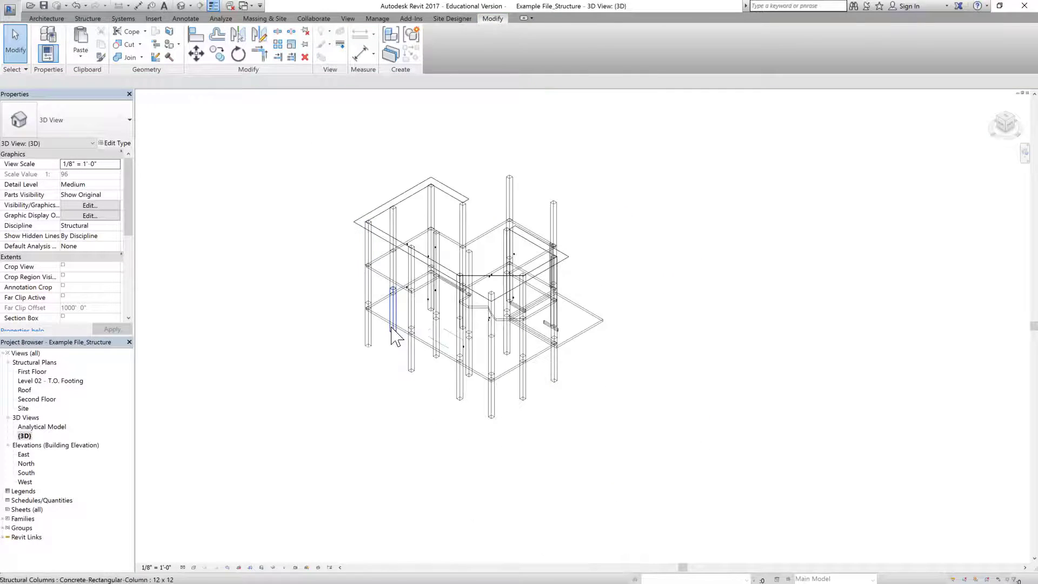
scroll(368, 341, up, 5)
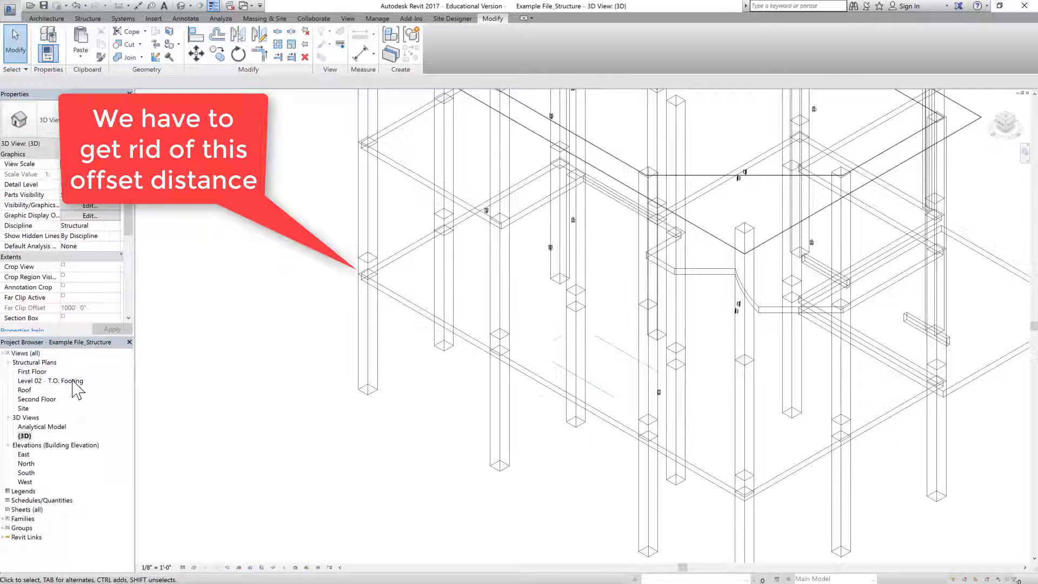
click(369, 325)
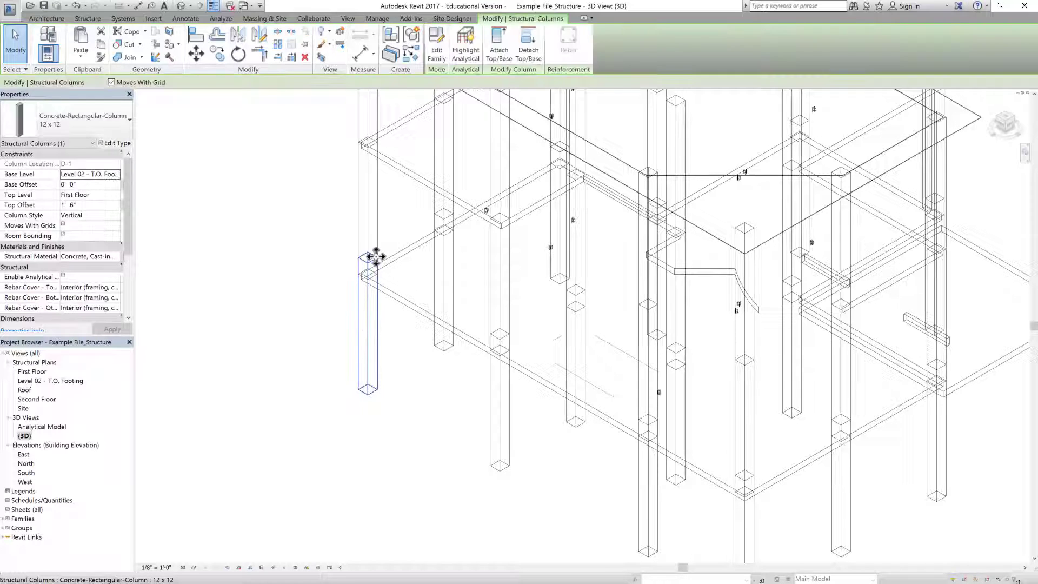
key(Escape)
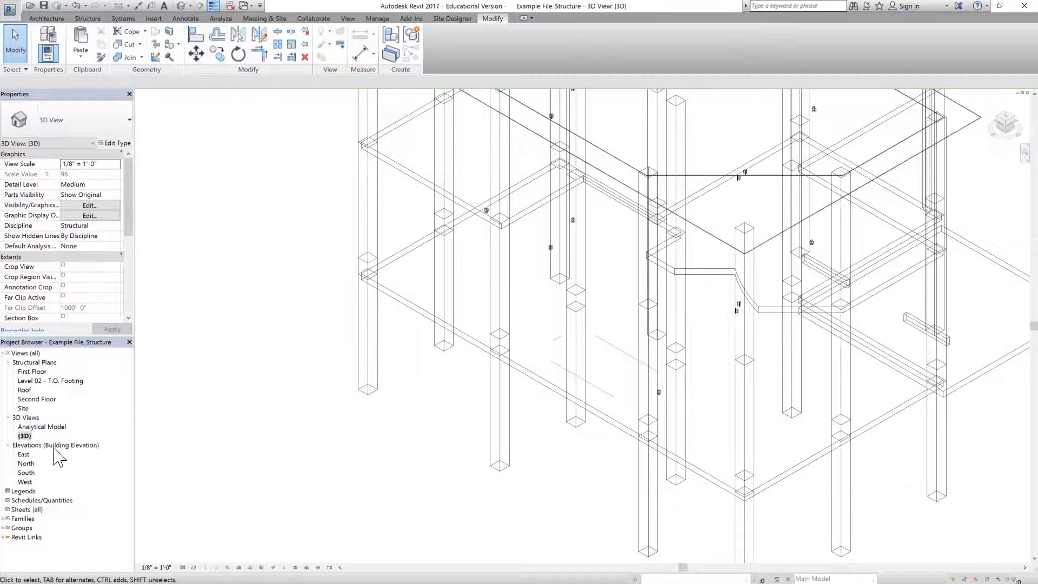
- In the Level 02 - T.O. Footing plan, set the Top Offset of all visible 12 x 12 columns to 0' 0"
double_click(51, 380)
click(481, 267)
right_click(482, 268)
key(Escape)
right_click(481, 267)
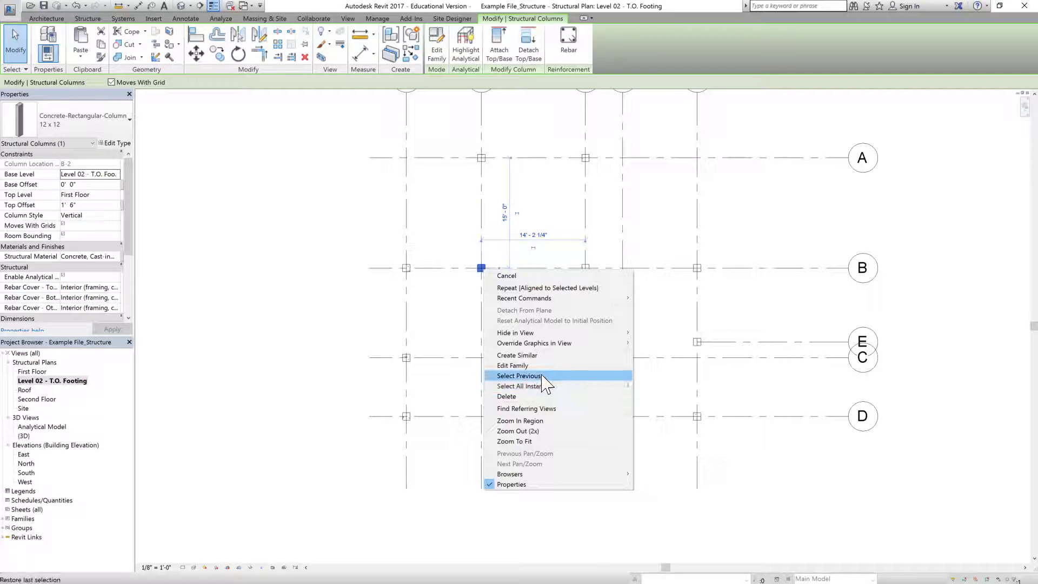
mouse_move(545, 389)
click(671, 387)
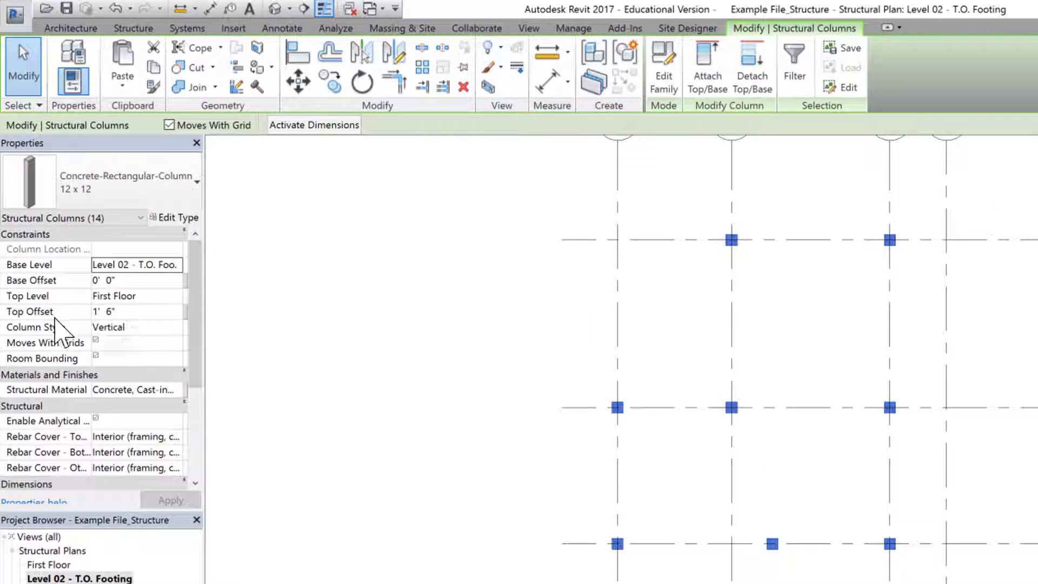
click(124, 311)
key(Escape)
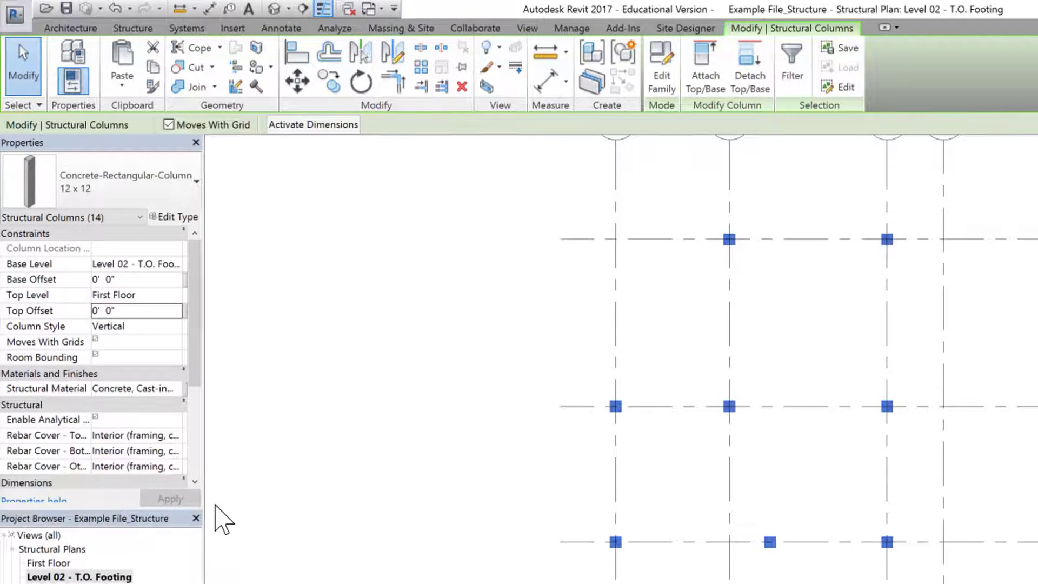
- In the default 3D view, check the constraints of the footing-level column at grids D and 1
key(Escape)
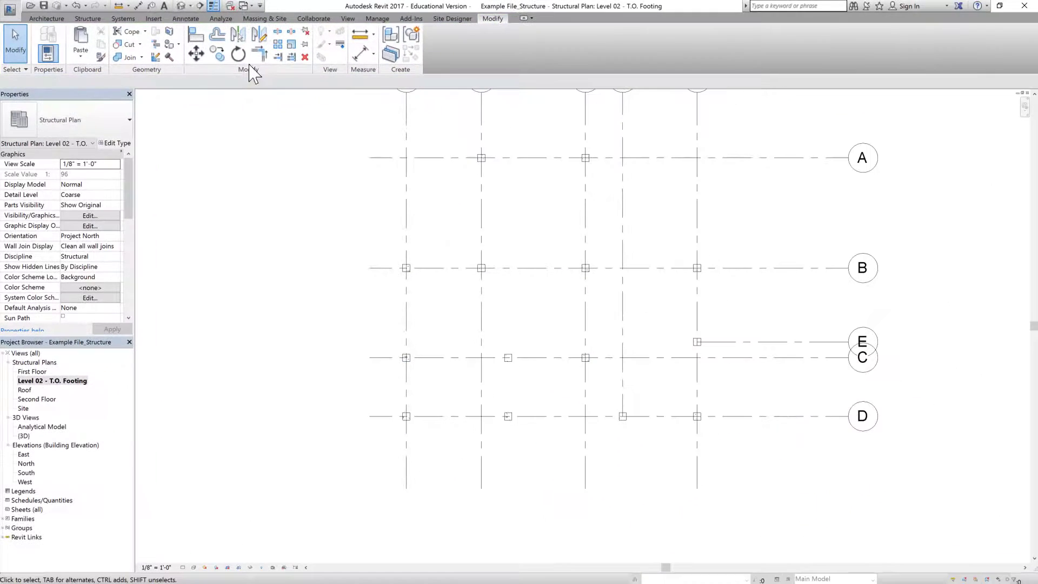
double_click(23, 436)
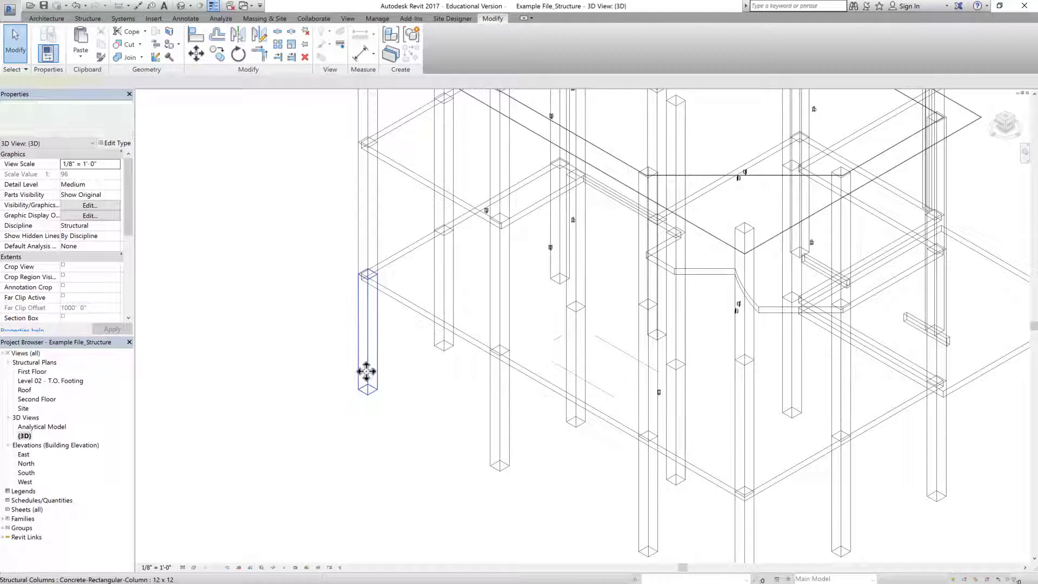
click(367, 382)
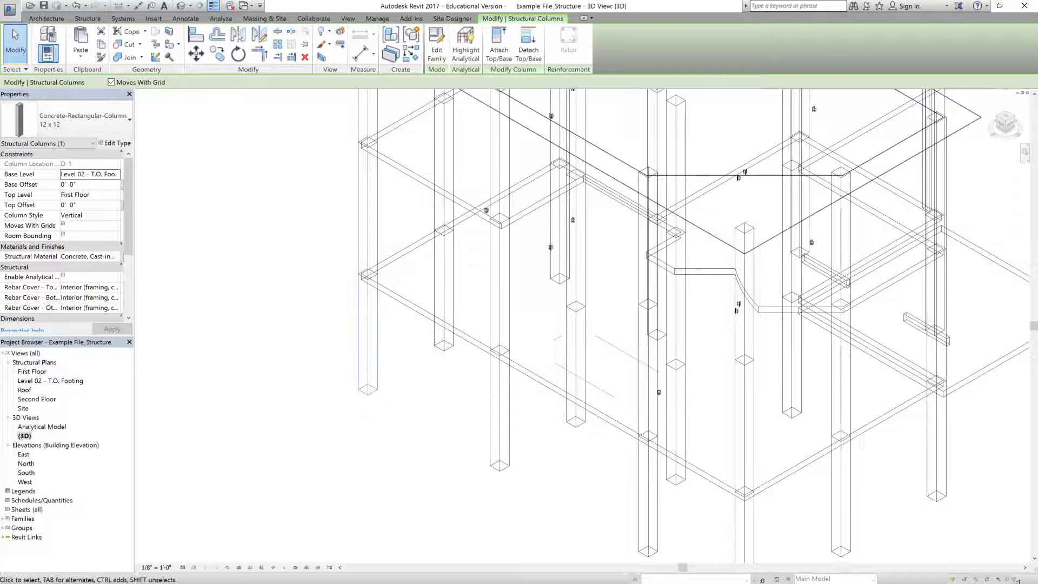
click(311, 541)
- Delete the stacked corner columns at grids D and 4 on all levels and check the First Floor plan
scroll(311, 541, down, 3)
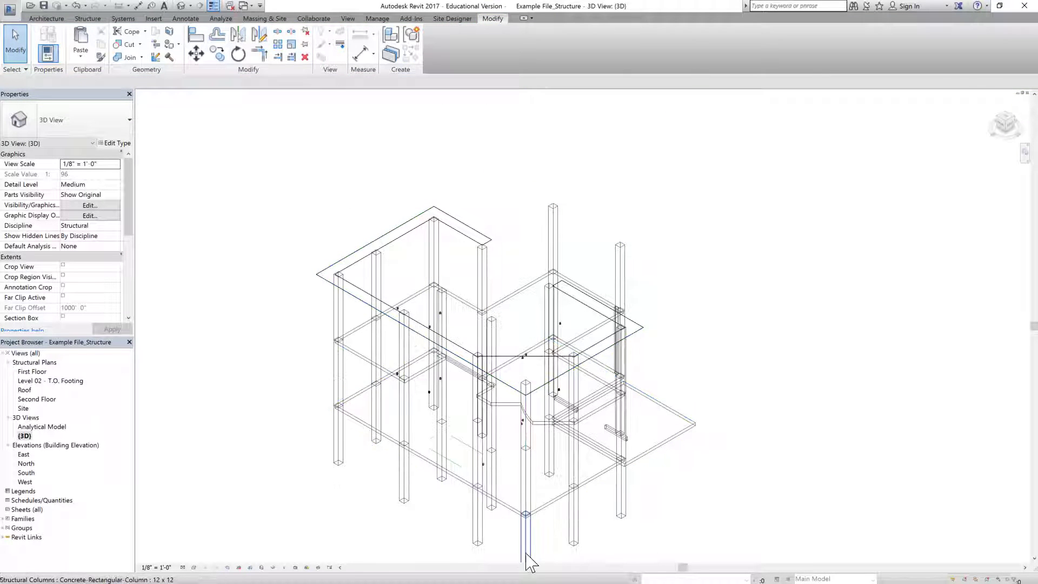
scroll(532, 186, down, 2)
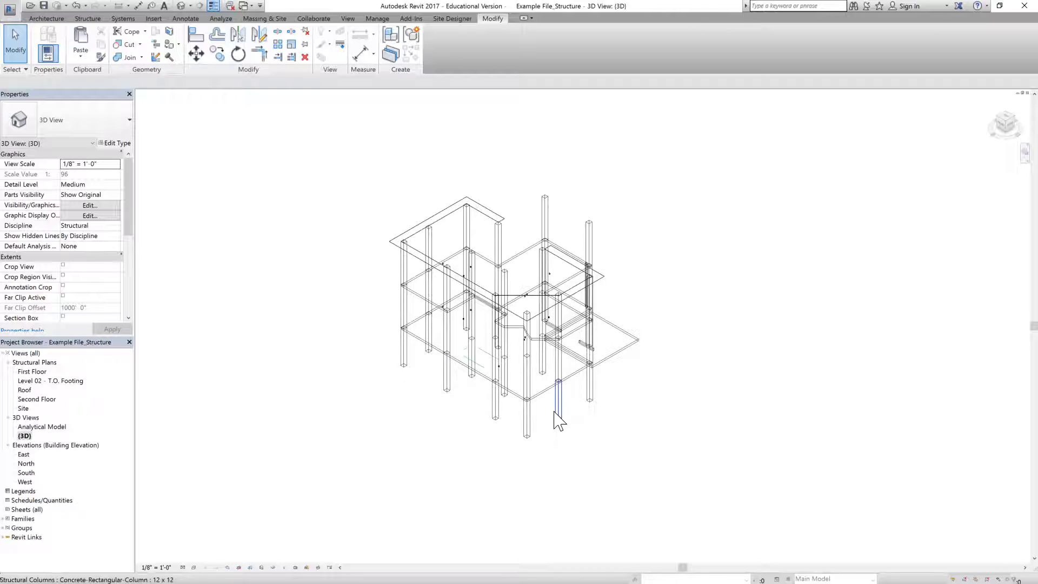
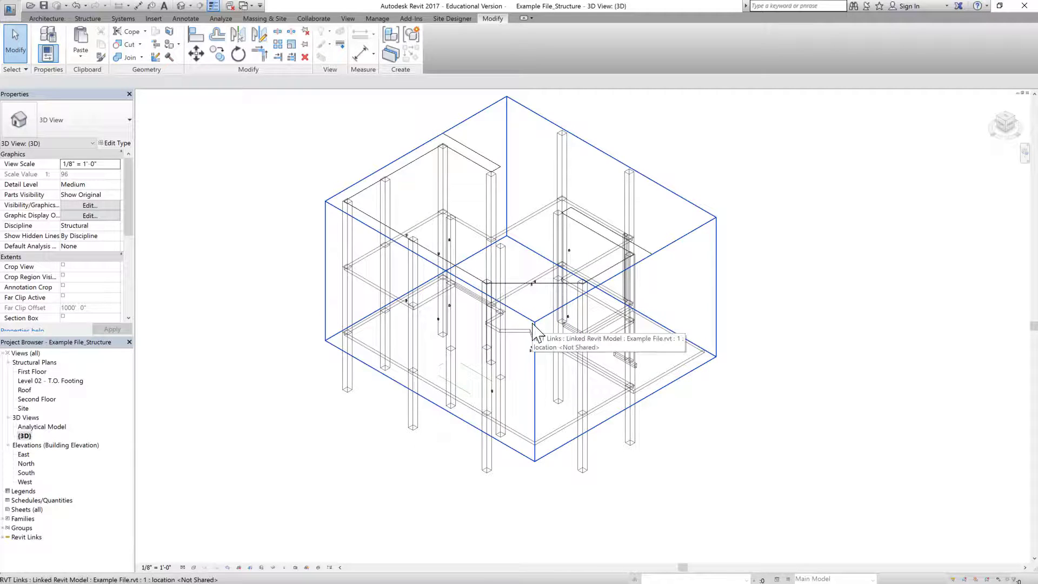
double_click(32, 372)
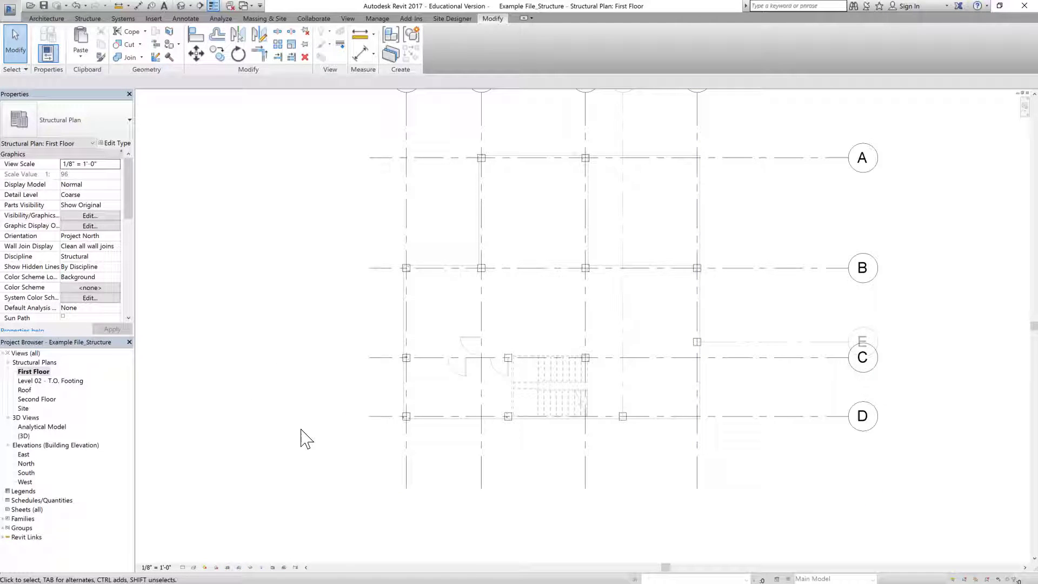
- In the Level 02 - T.O. Footing plan, create the rectangular footing type 48" x 48" x 12" with 1' 0" thickness and 4' 0" length
double_click(61, 381)
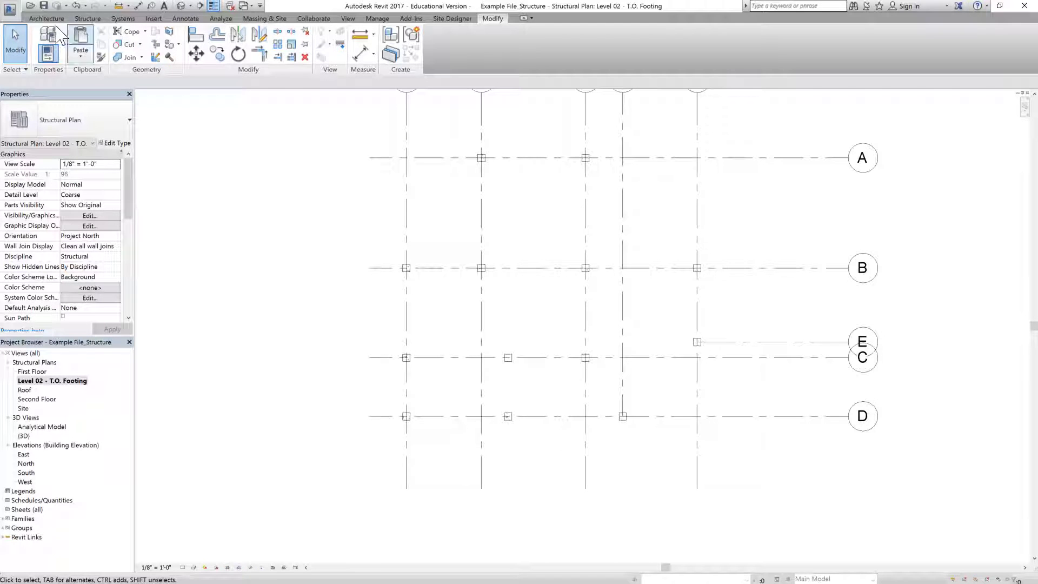
click(88, 18)
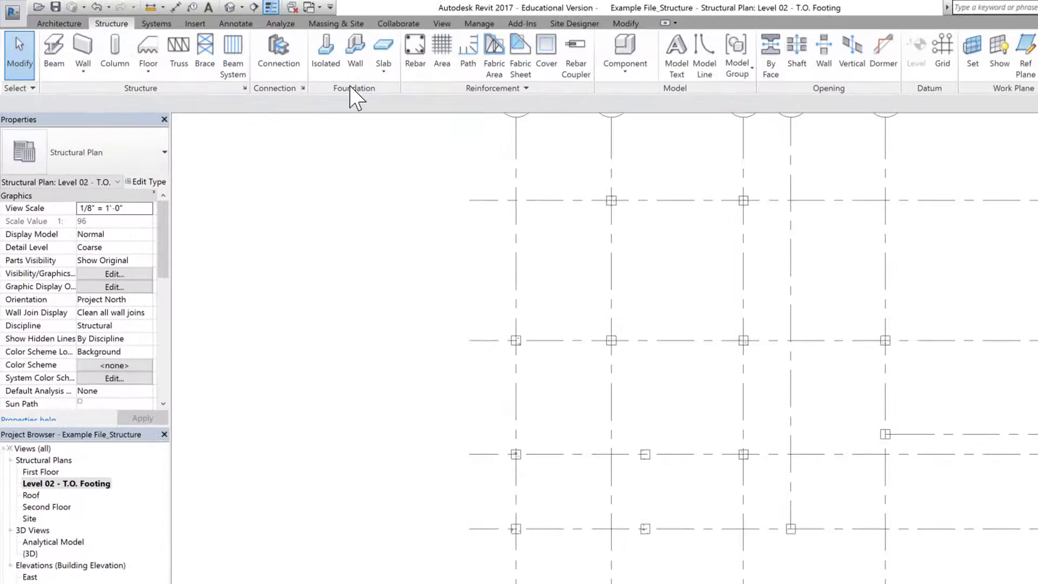
click(329, 60)
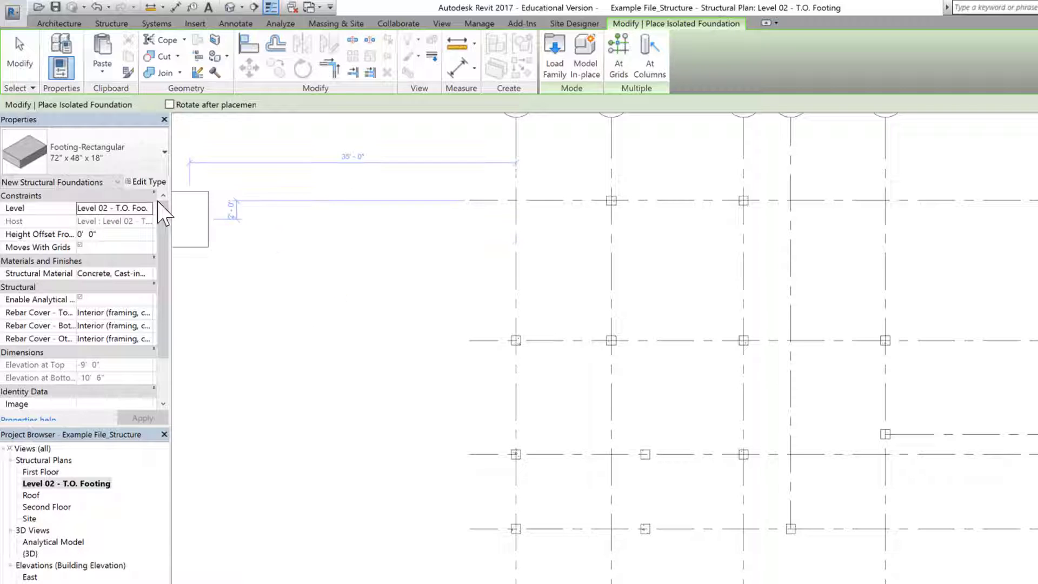
click(142, 181)
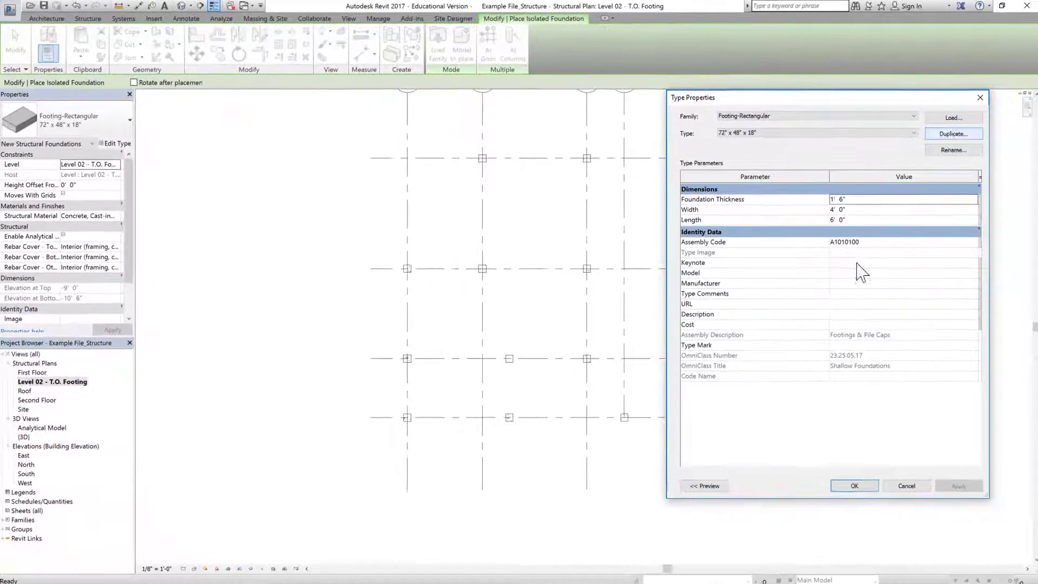
click(952, 133)
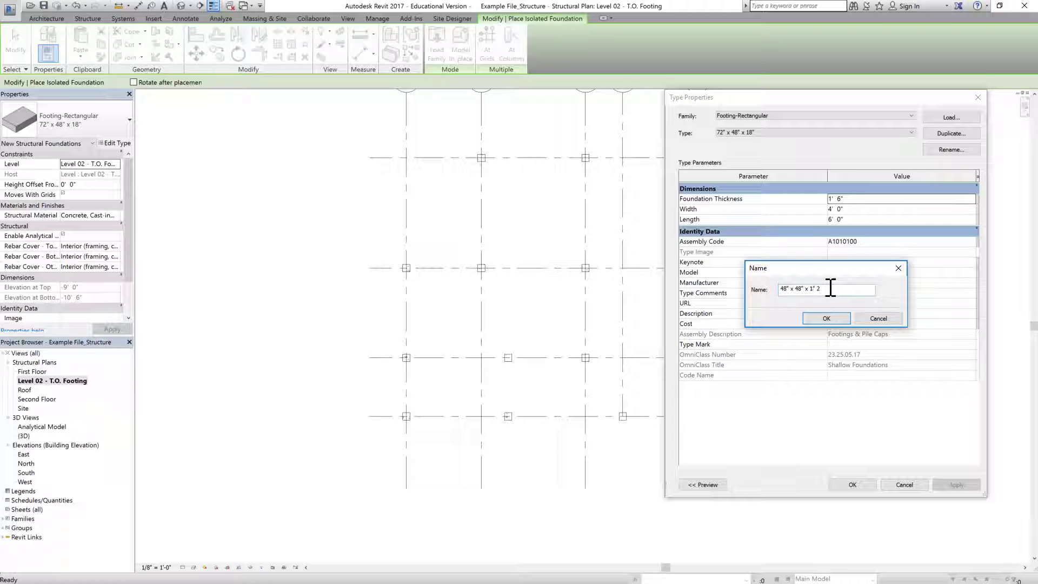
key(Return)
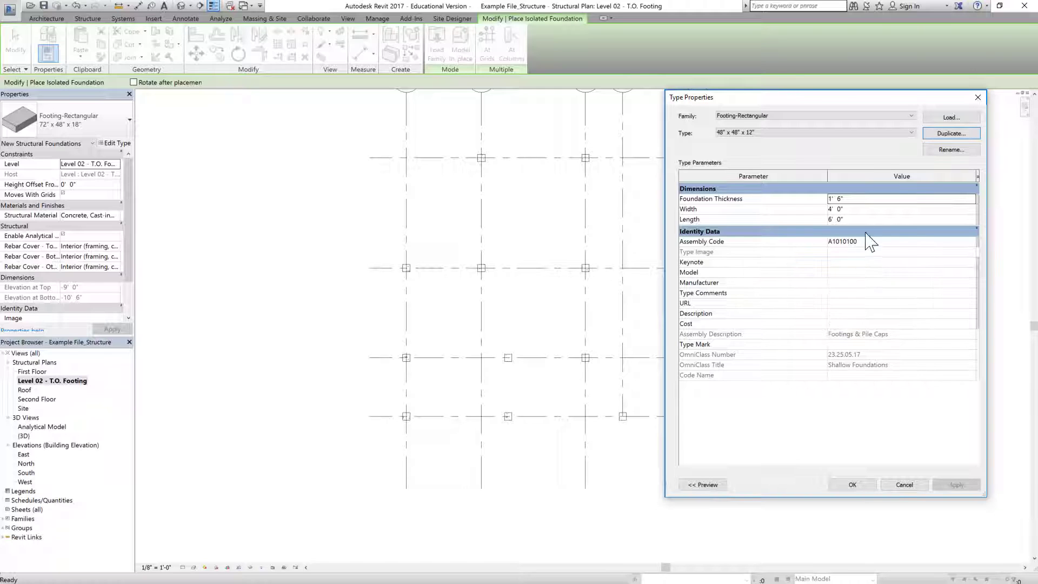
click(844, 199)
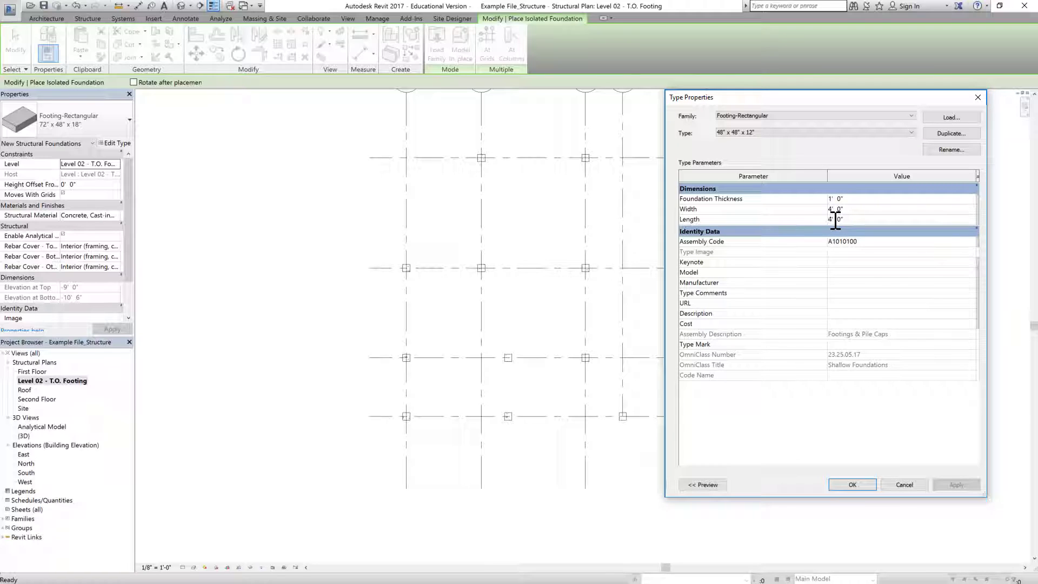
click(868, 483)
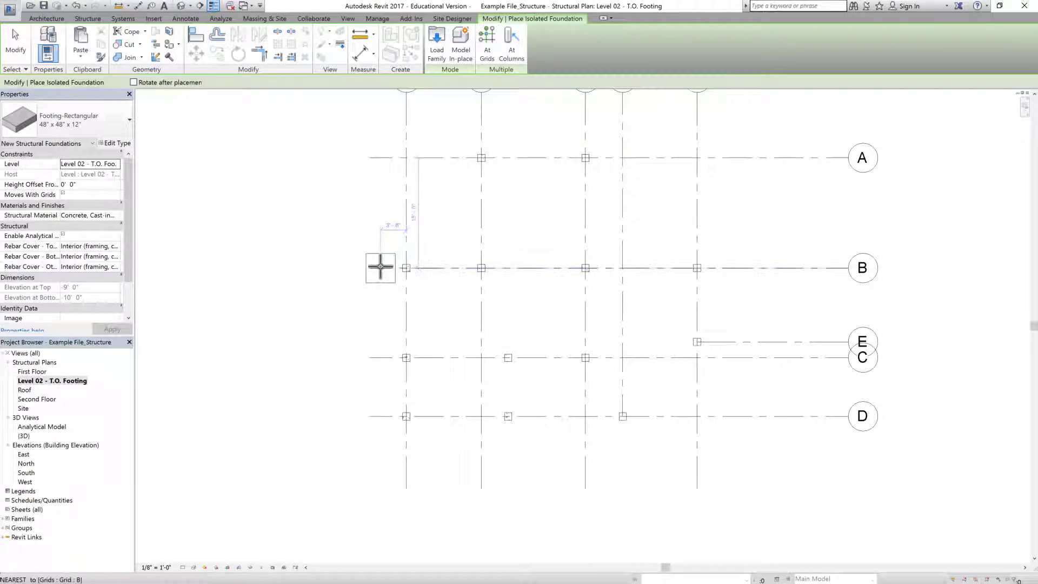
- Place 48" x 48" x 12" isolated footings at the intersections of grids A, B, C and D with grids 1, 2, 3 and 4
click(489, 51)
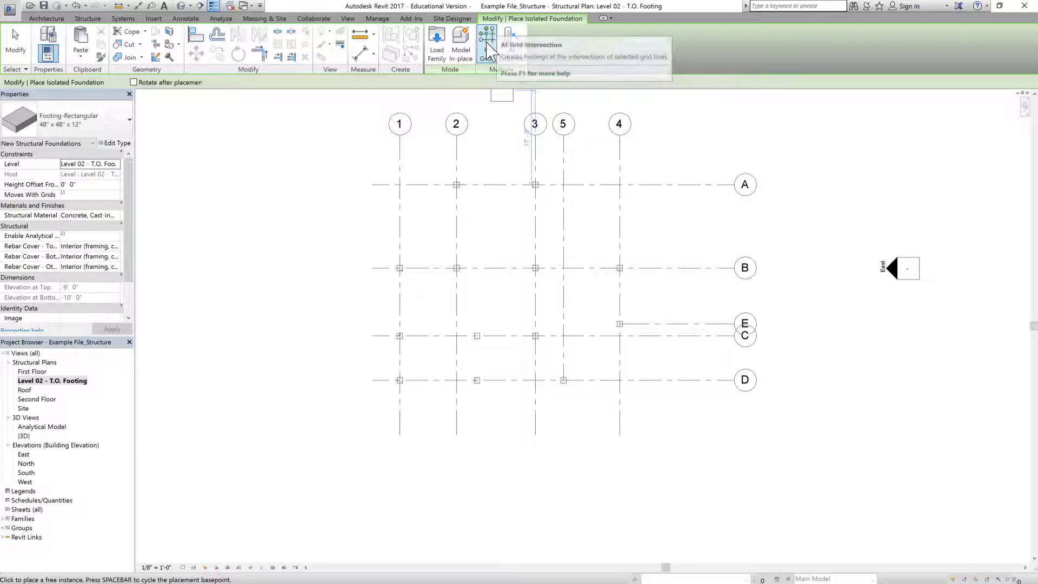
click(414, 188)
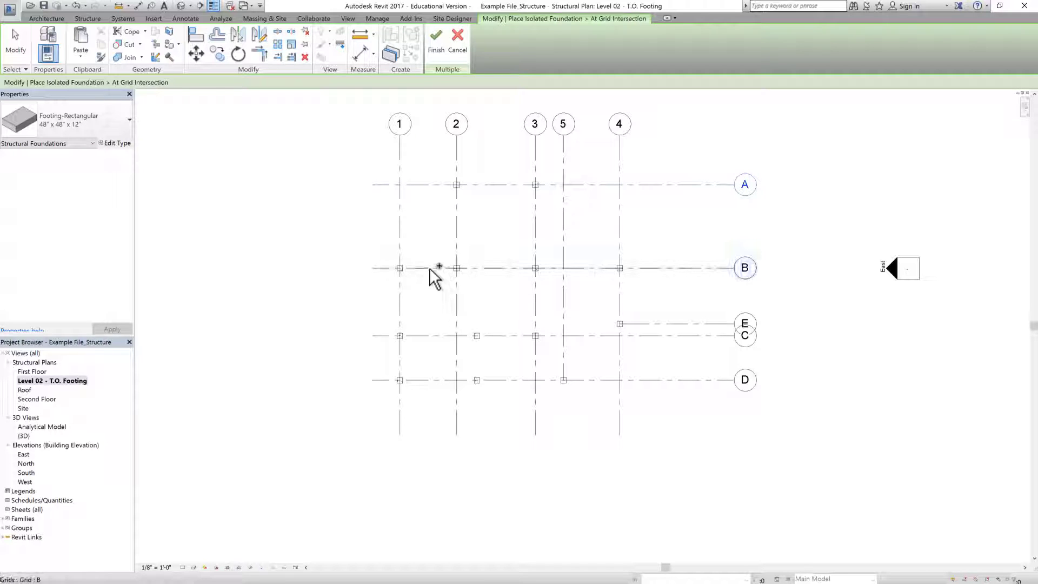
click(424, 334)
ctrl+click(426, 380)
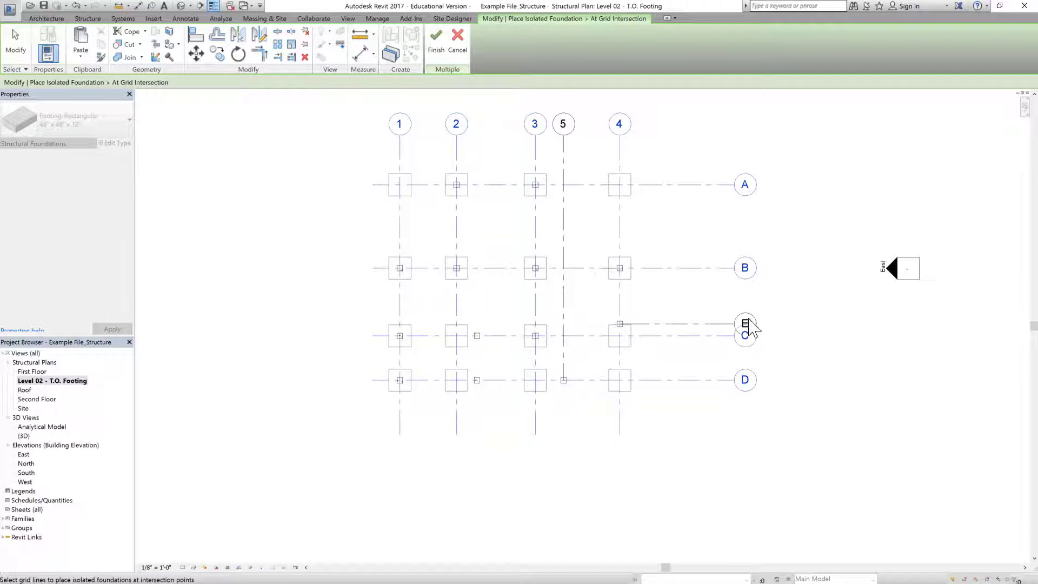
click(436, 38)
key(Escape)
key(Escape)
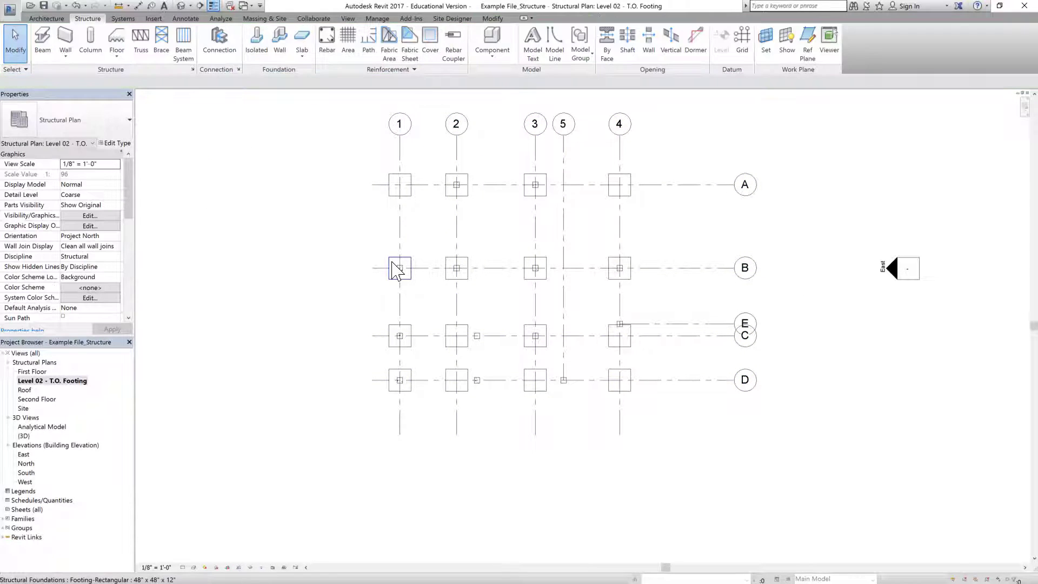
- Delete the footing without a column at grids A and 1
click(406, 197)
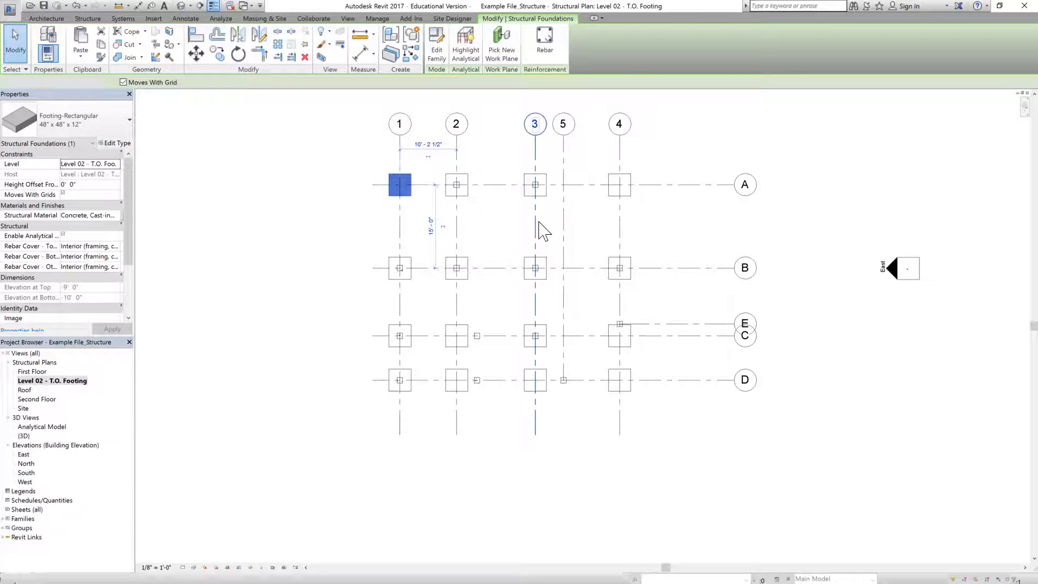
key(Delete)
- Move the two footings on grid 2 at grids C and D horizontally 3' 8" to centre them on the neighbouring columns
scroll(454, 400, up, 2)
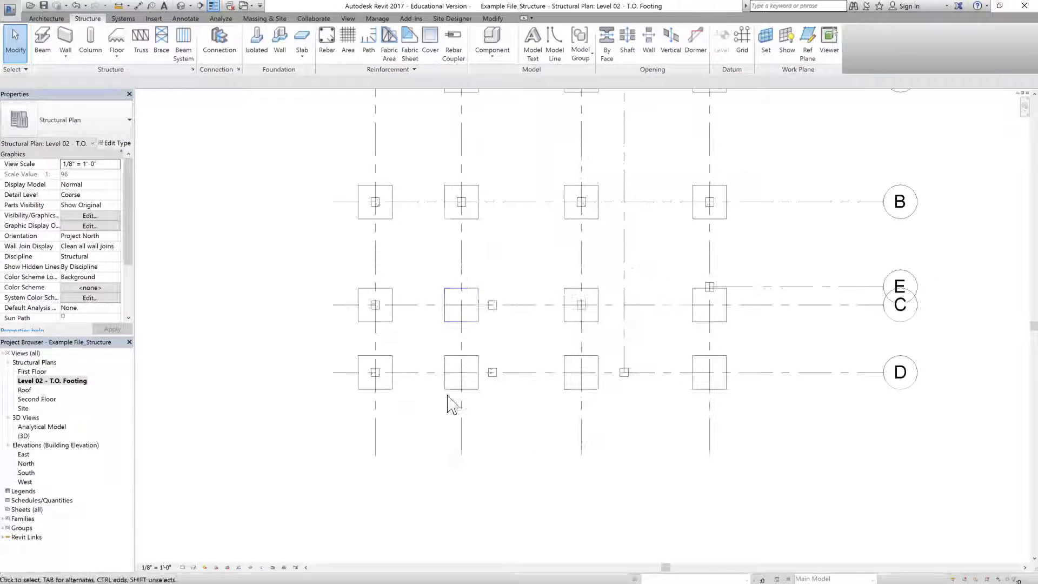
click(446, 307)
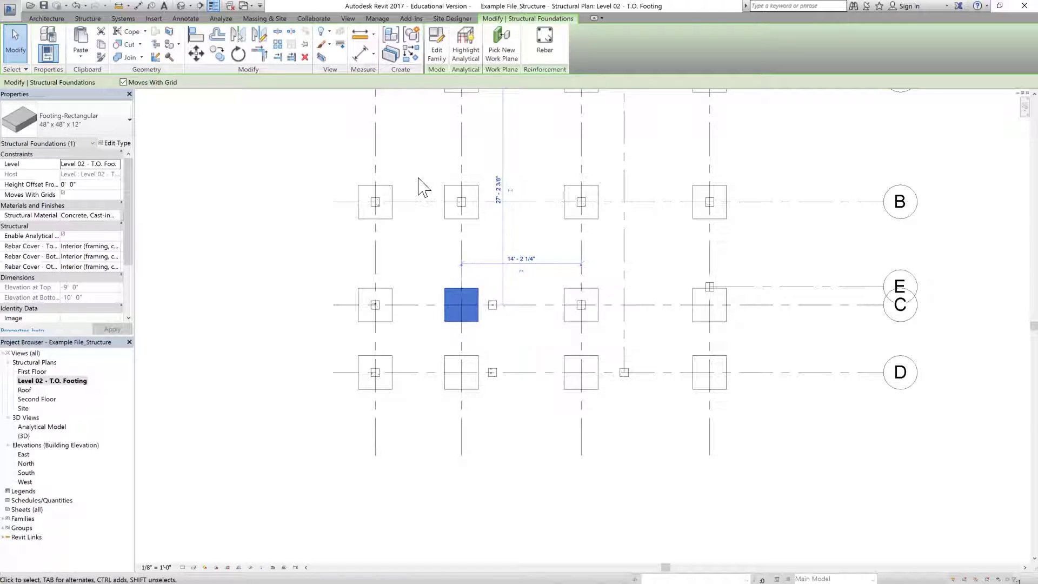
ctrl+click(476, 365)
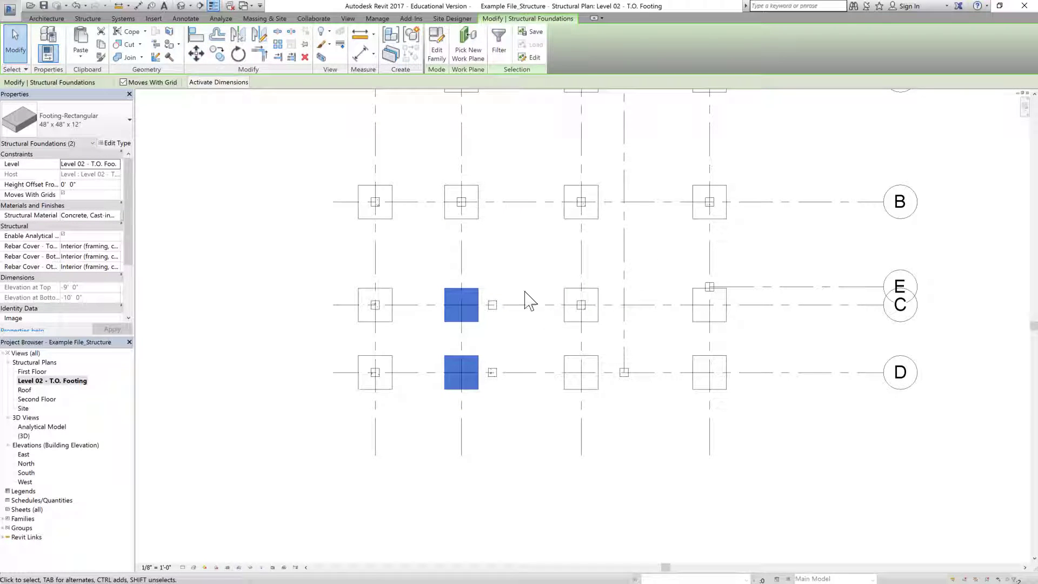
key(m)
key(v)
click(459, 304)
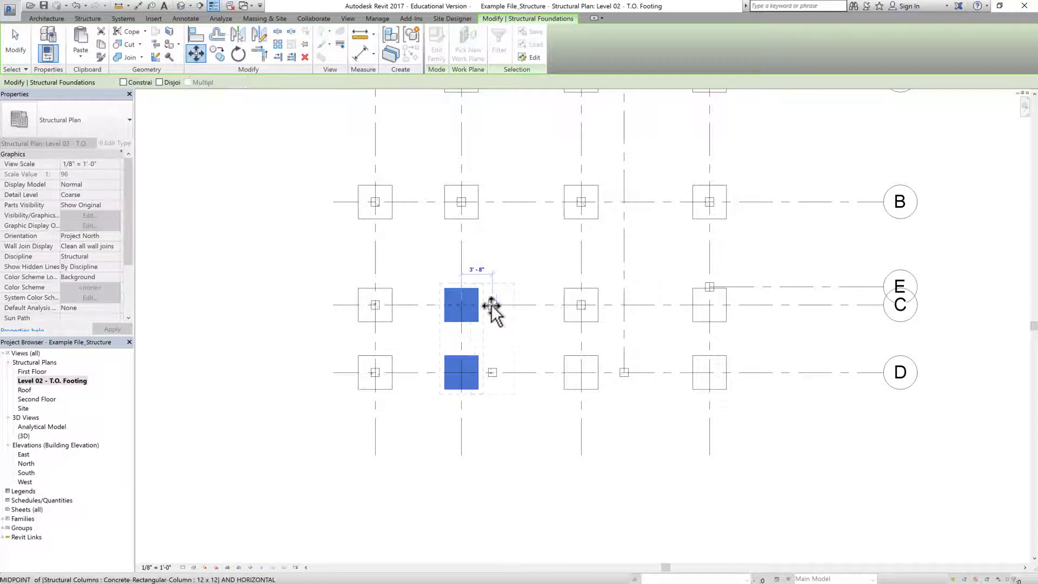
click(492, 305)
key(Escape)
scroll(556, 405, down, 2)
- Delete the footings without columns at grids D-3, D-4, C-4 and A-4
scroll(549, 371, up, 5)
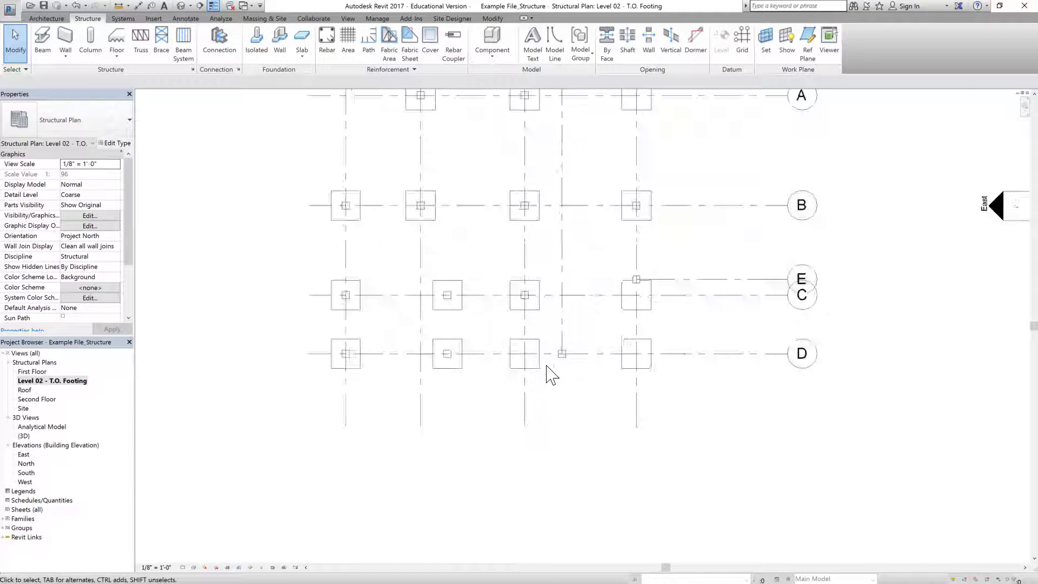
click(527, 373)
scroll(539, 385, down, 2)
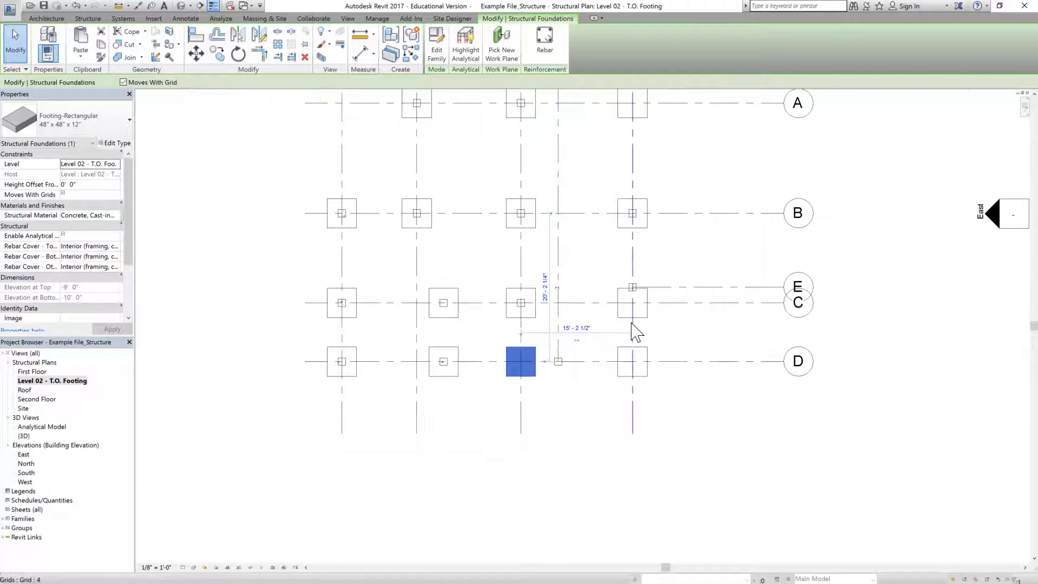
key(Escape)
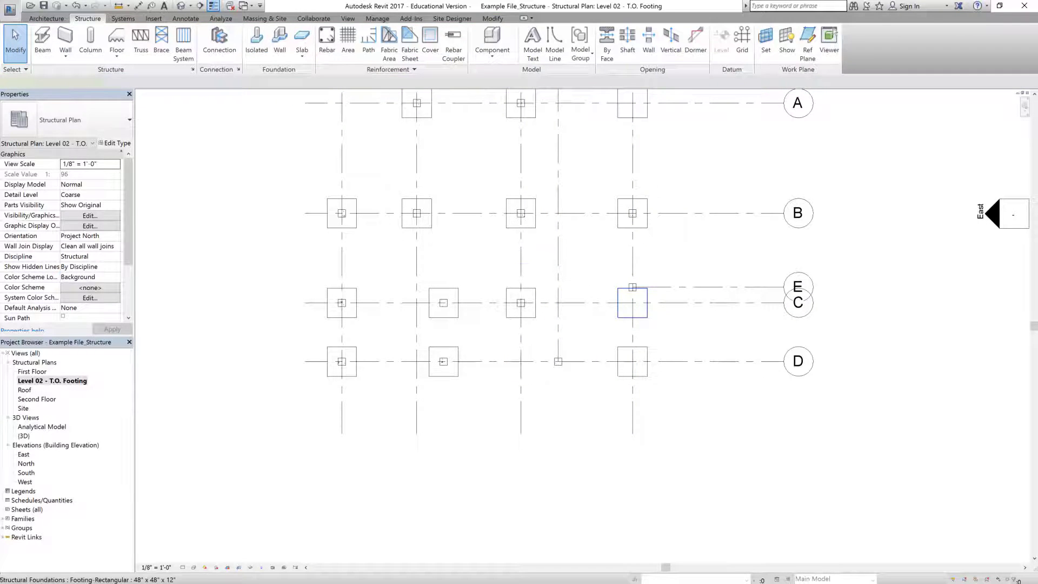
click(645, 315)
key(Escape)
drag(644, 377, 635, 132)
key(Delete)
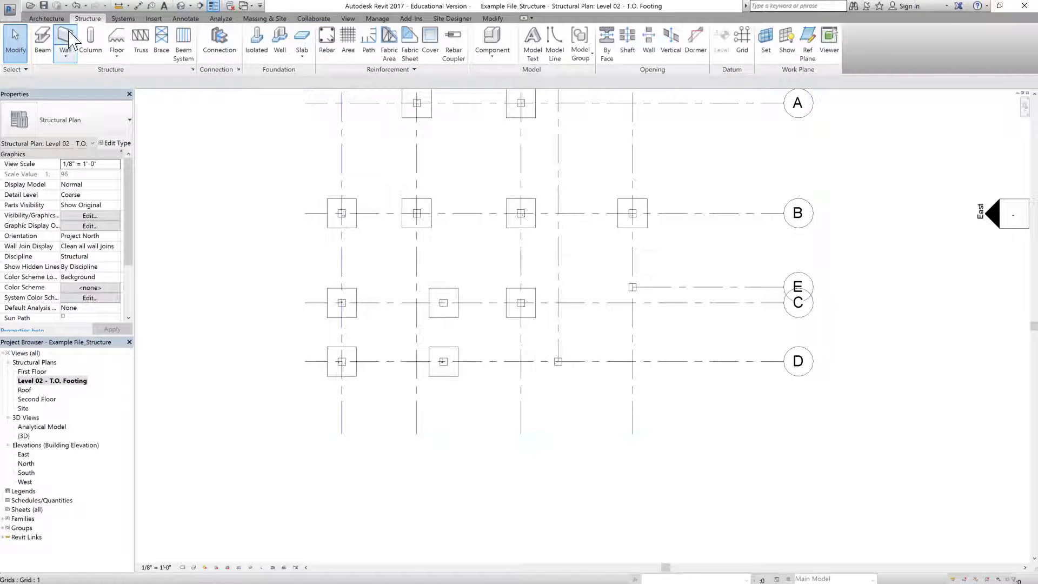
- Place 48" x 48" x 12" isolated footings at the structural columns on grids E-4 and D-5
click(256, 40)
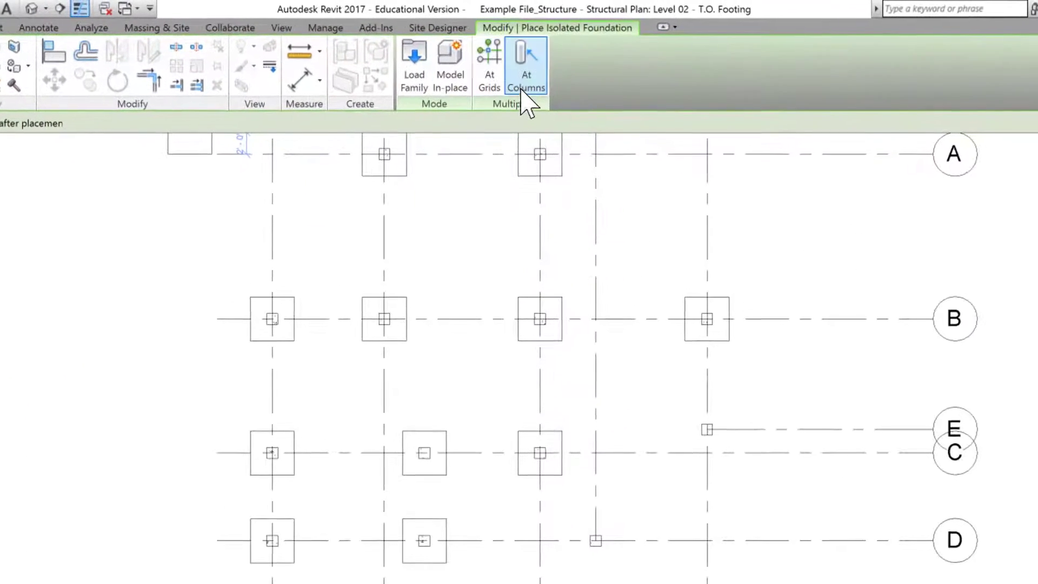
click(527, 65)
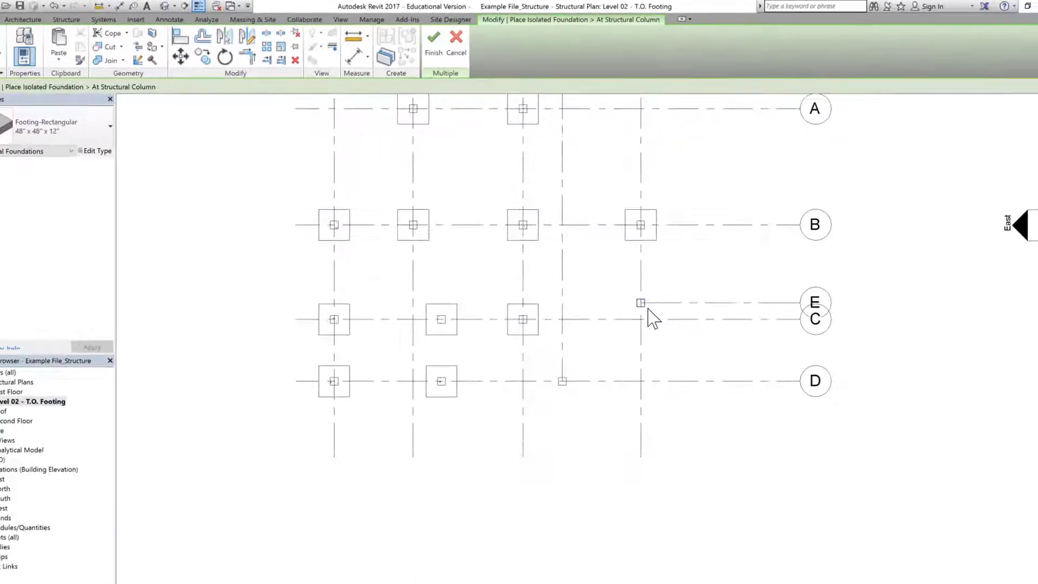
click(638, 291)
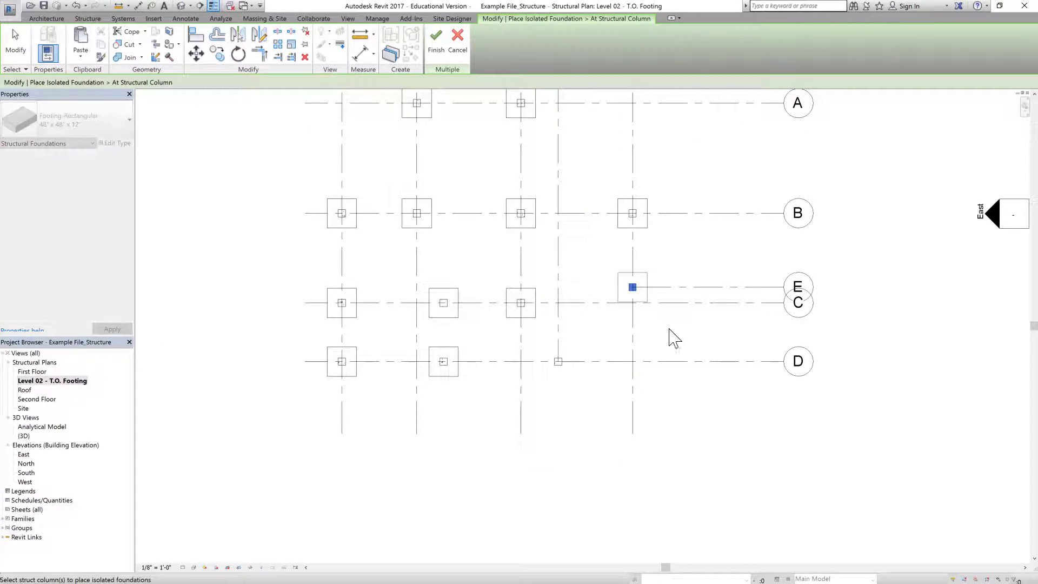
click(559, 361)
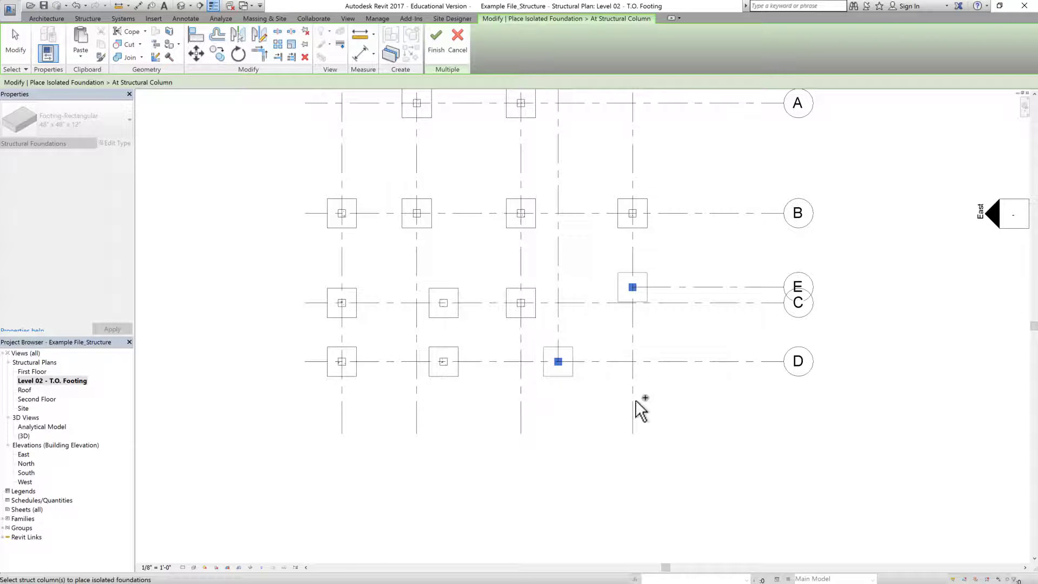
click(435, 38)
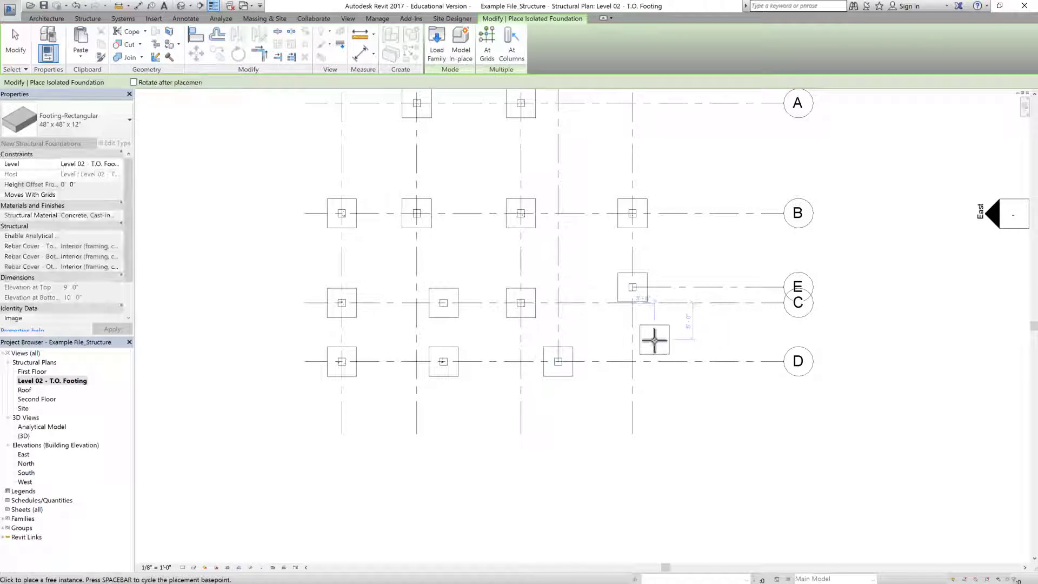
click(16, 42)
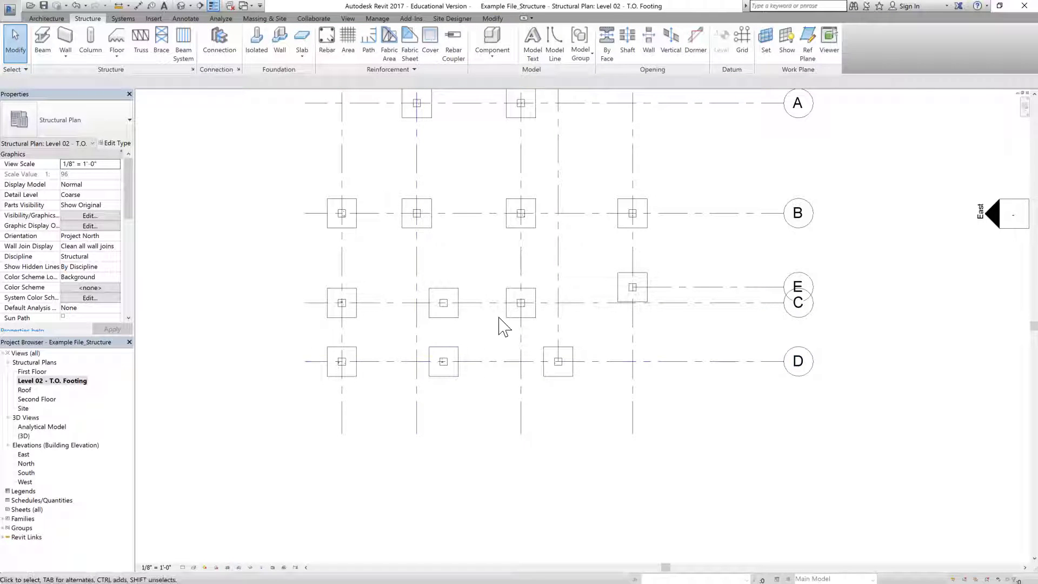
scroll(541, 316, down, 1)
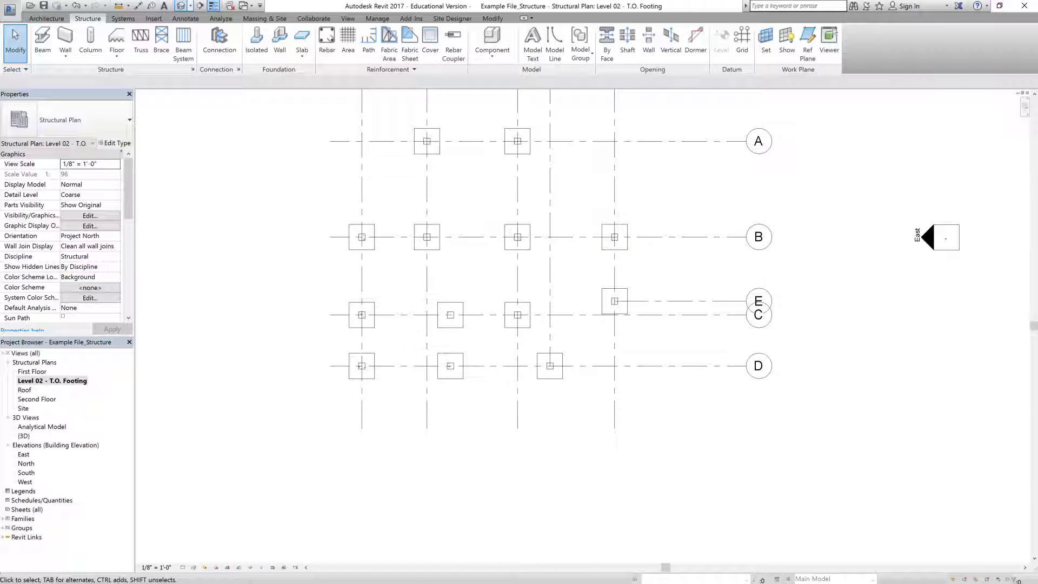
- Open the default 3D view with the Shaded visual style and check the rectangular footings beneath the columns
click(181, 6)
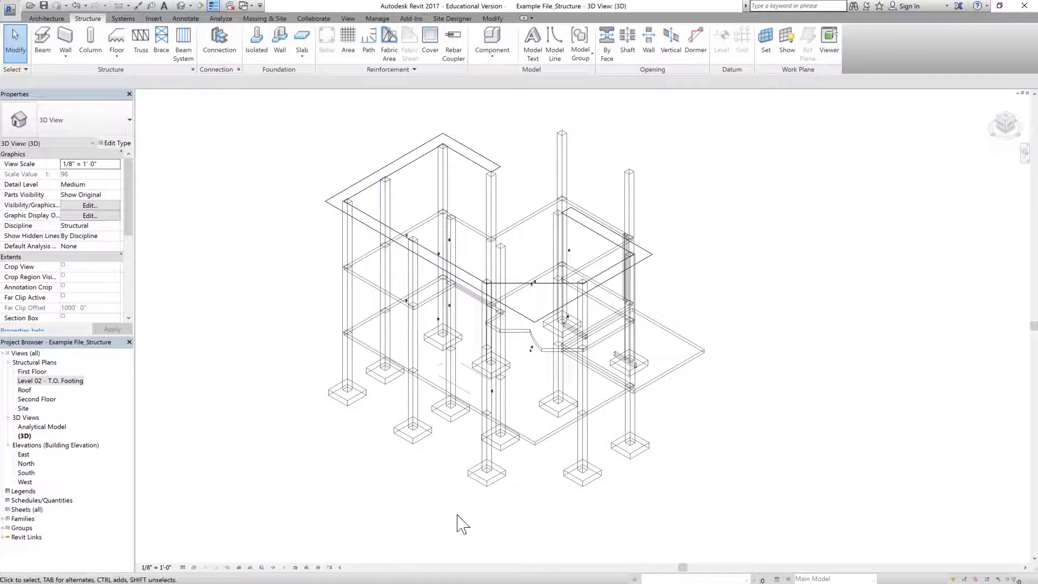
click(194, 568)
click(230, 529)
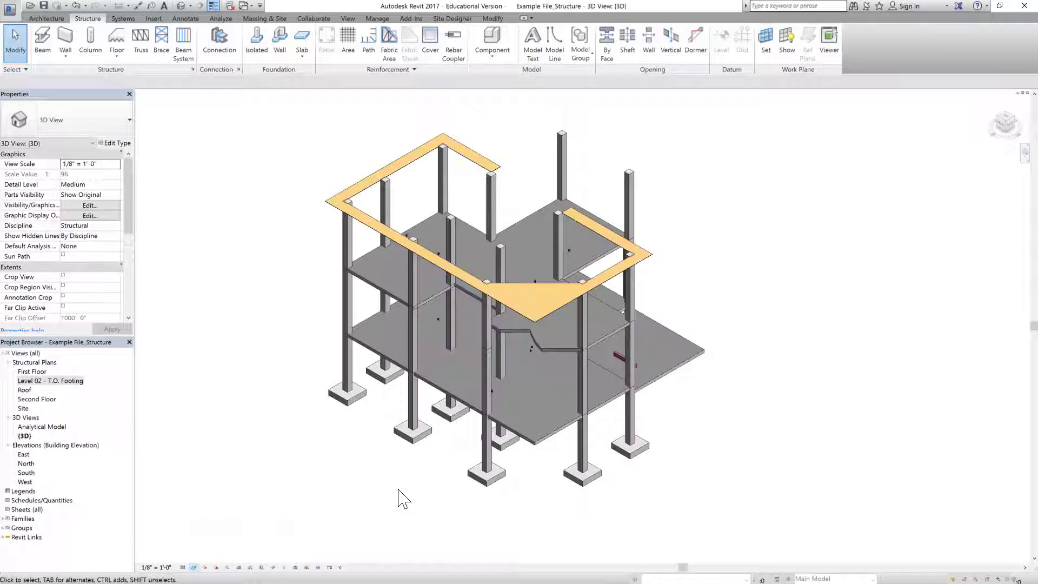
click(347, 397)
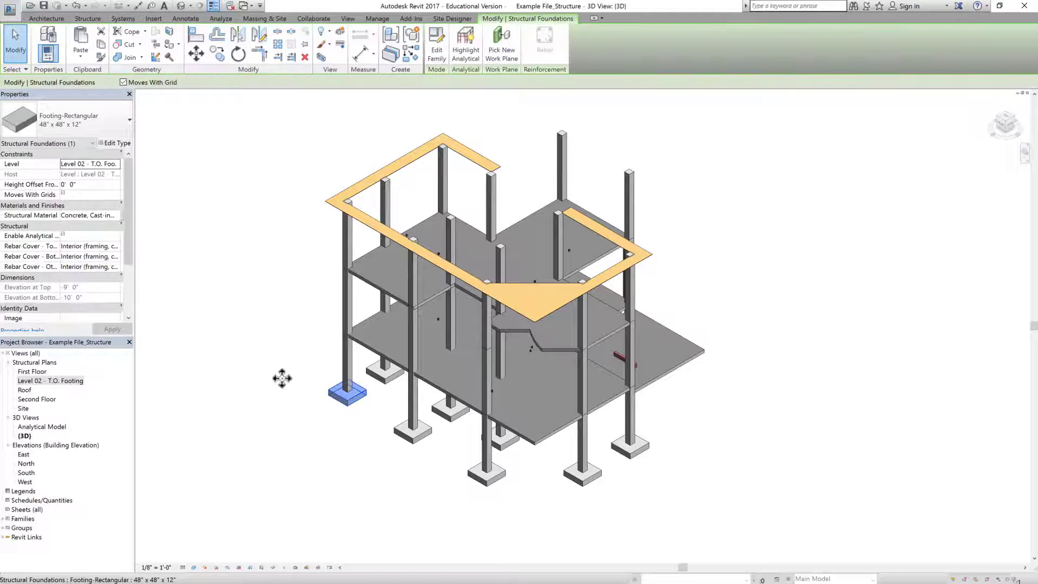
click(215, 258)
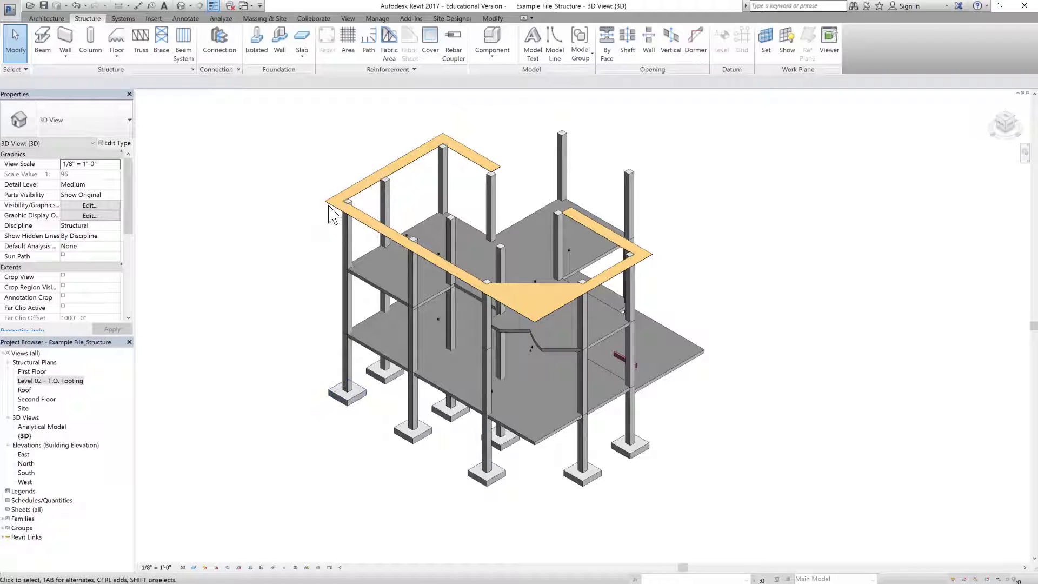
- Set the 3D view's visual style to Hidden Line and bring the roof-level column tops into close view
click(193, 568)
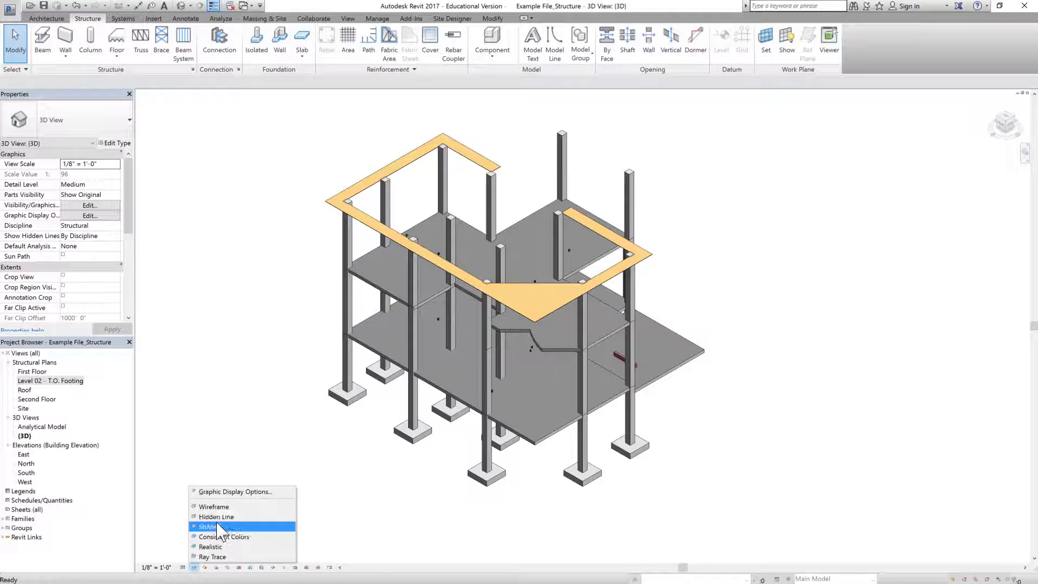
click(206, 508)
scroll(294, 325, up, 3)
key(h)
key(l)
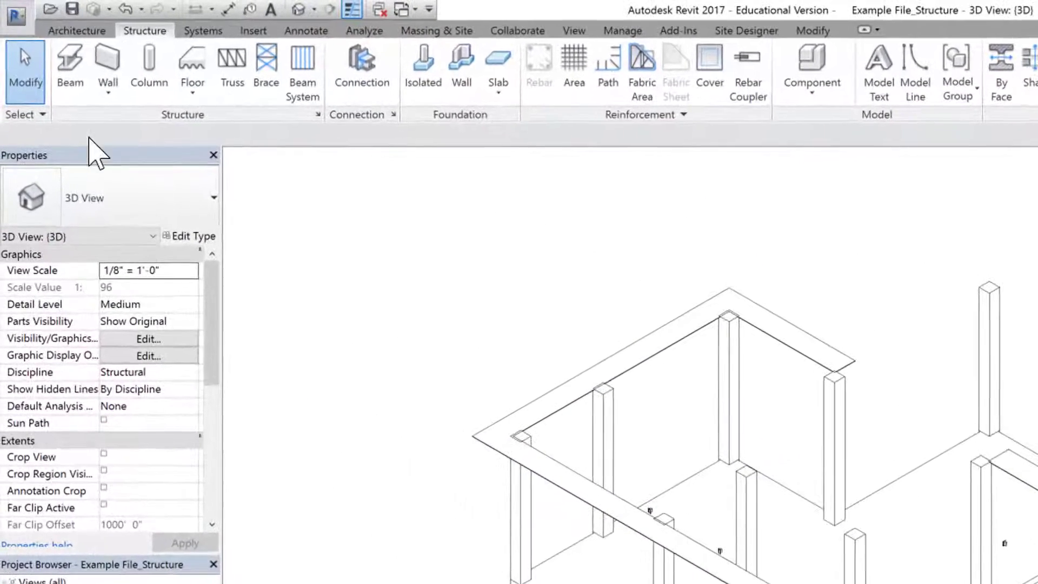
- Place 12 x 24 Concrete-Rectangular Beams between the three column tops along the roof edge from the outer front corner to the rear corner
click(71, 67)
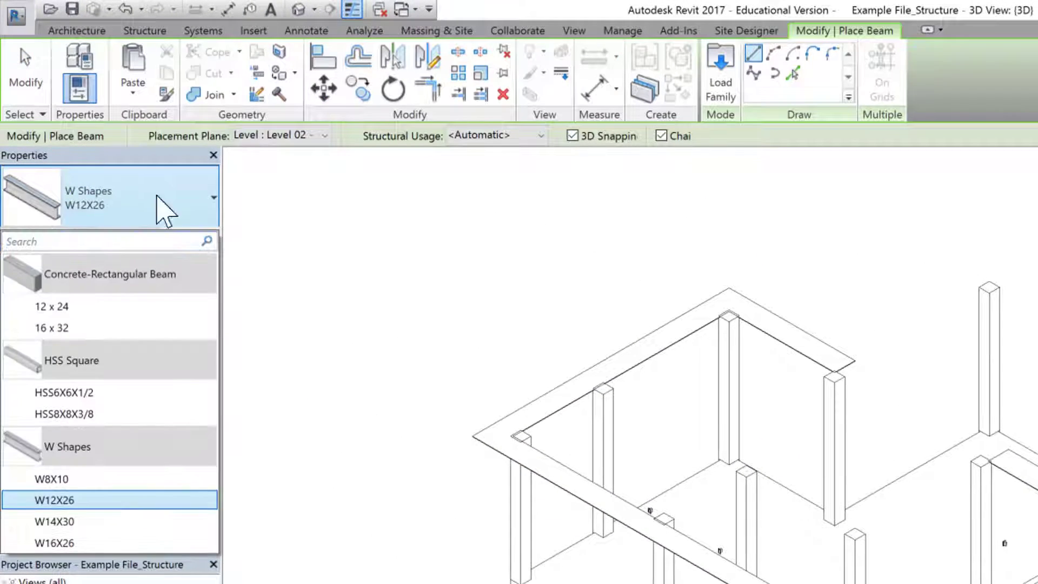
click(66, 308)
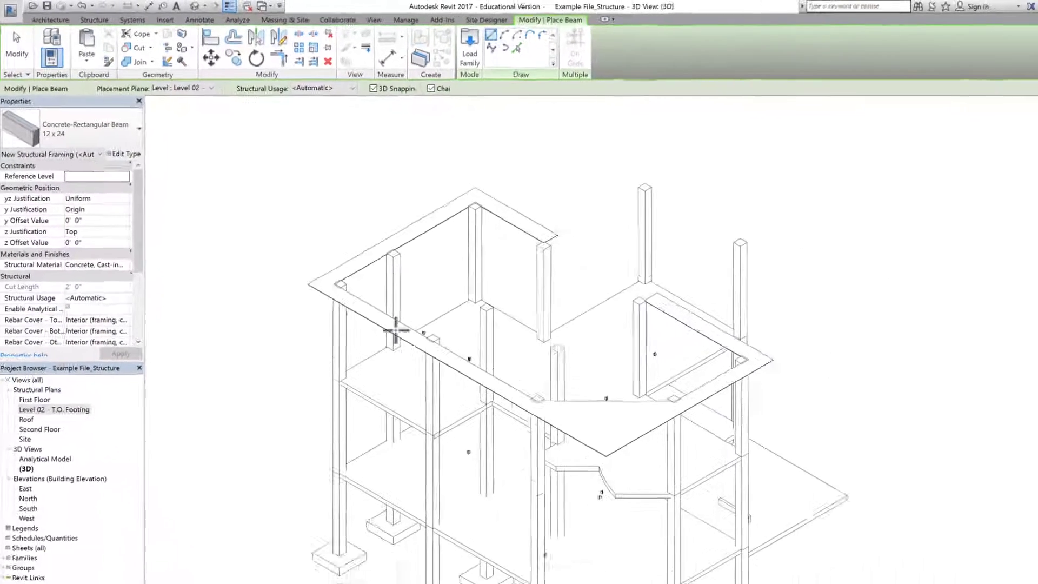
click(316, 264)
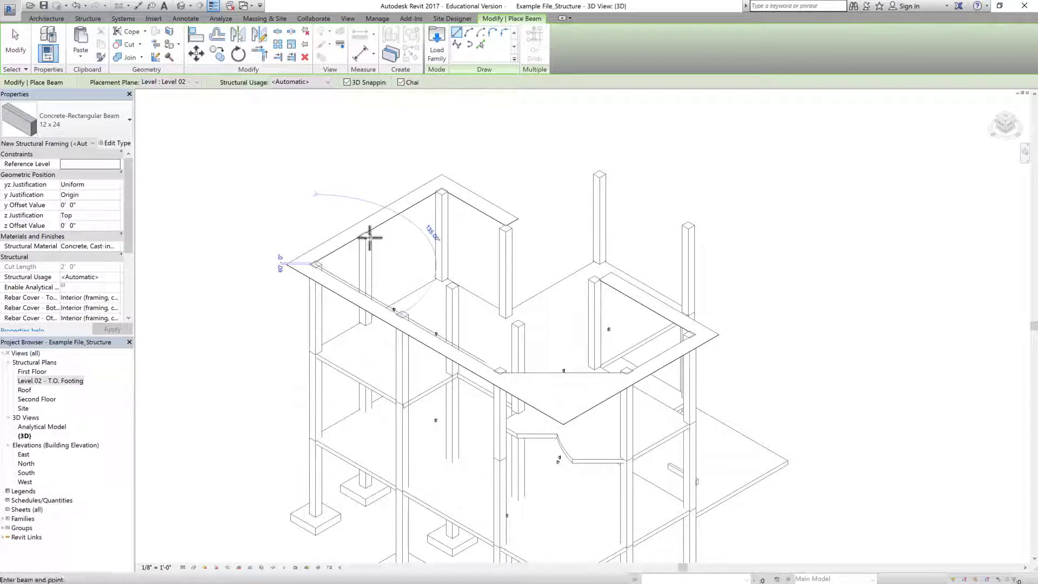
click(368, 233)
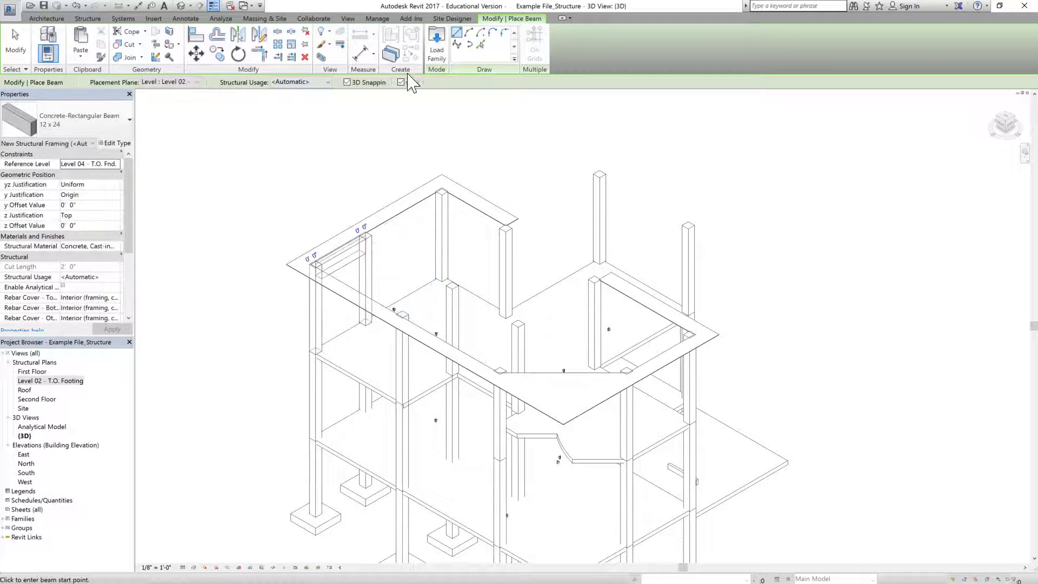
scroll(426, 141, up, 2)
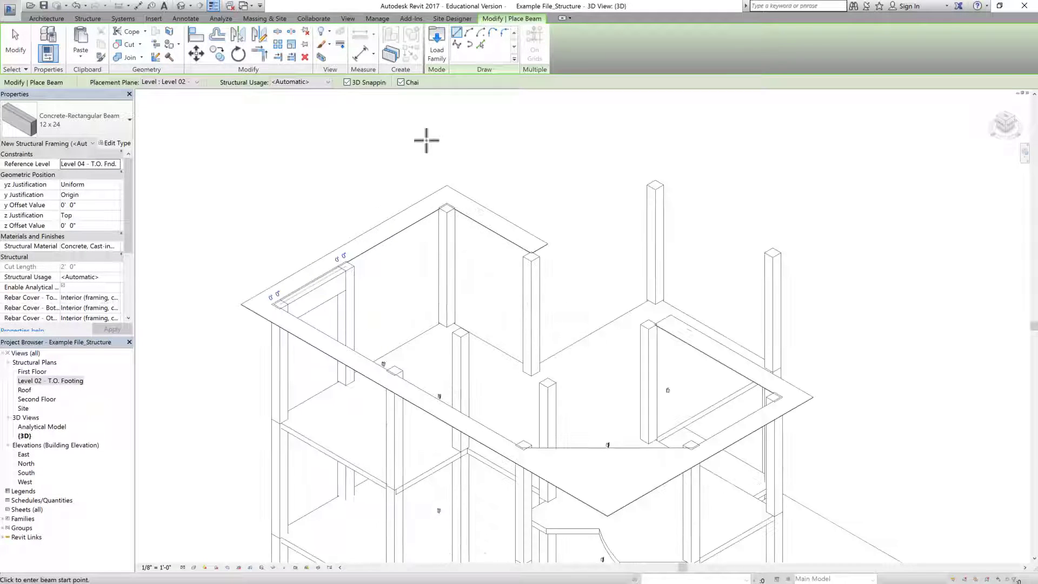
click(345, 265)
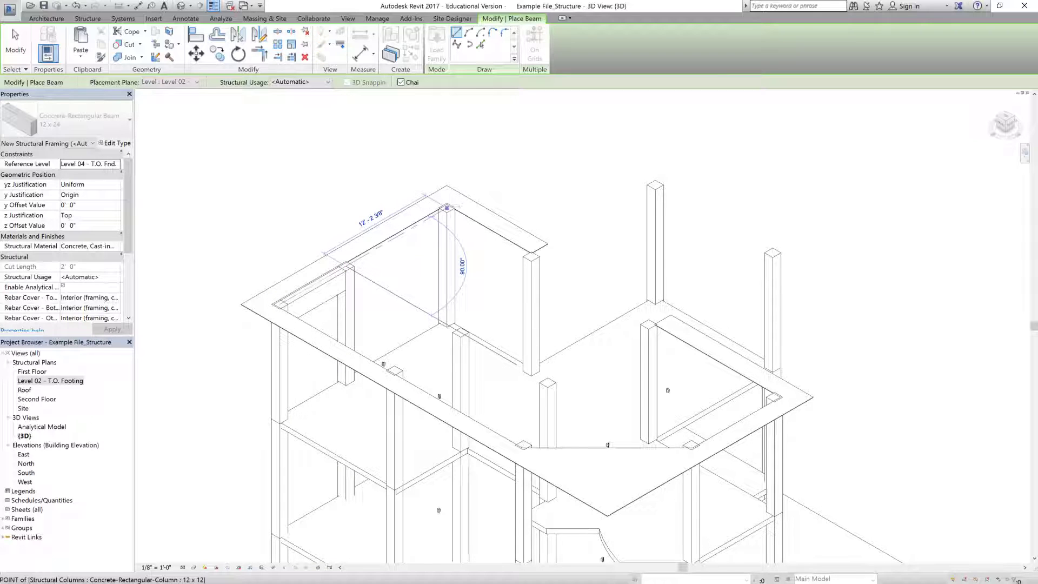
click(447, 206)
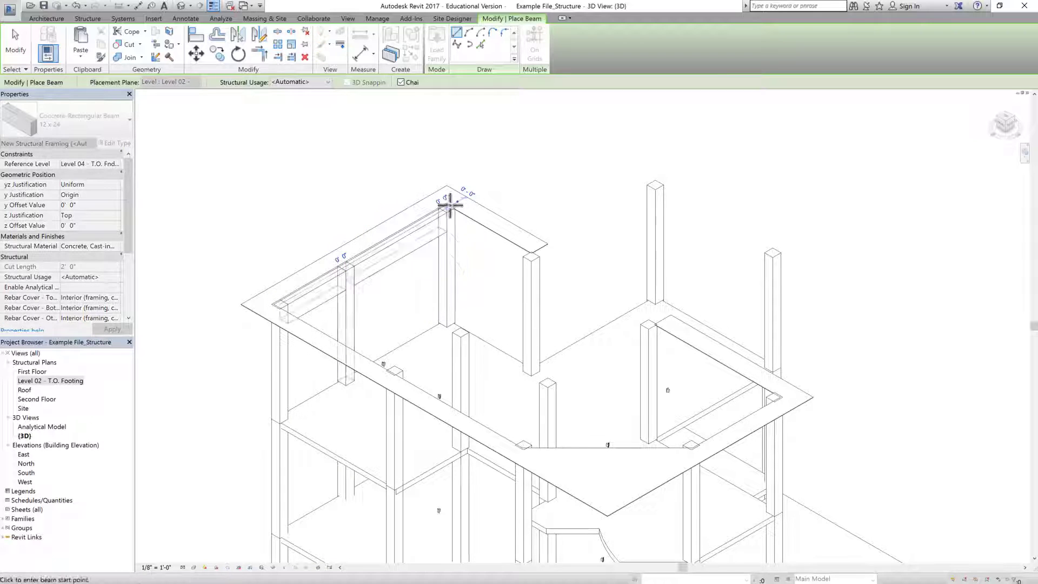
- Continue the 12 x 24 concrete beams from the rear corner column around the column tops of the projecting rear wing
click(541, 253)
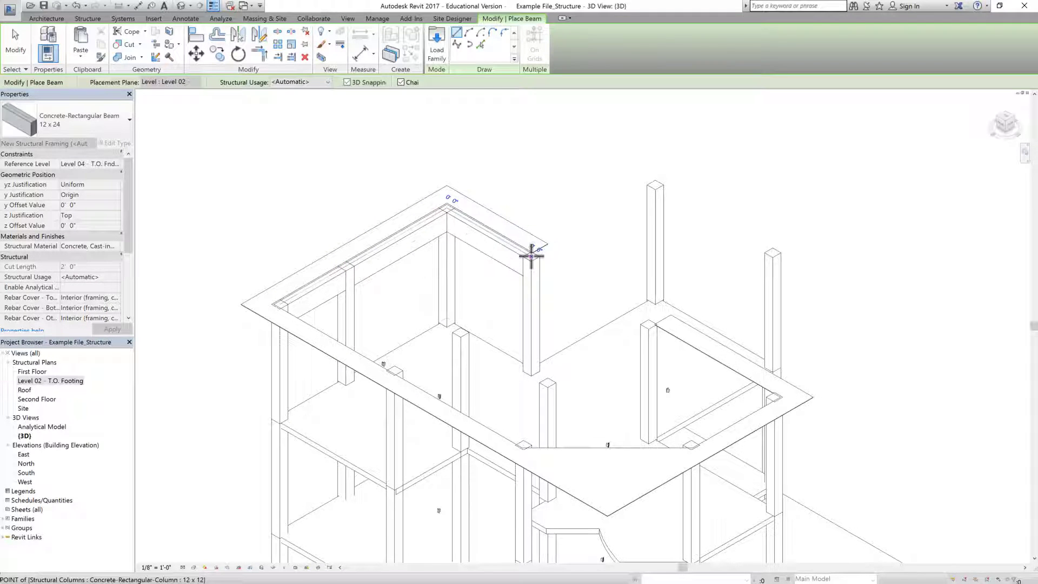
click(657, 184)
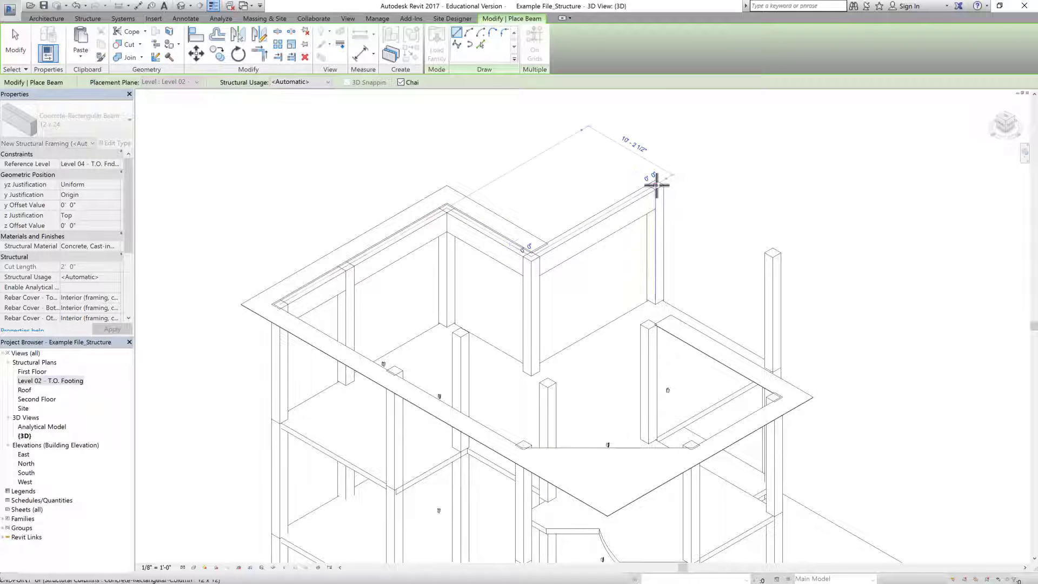
click(774, 252)
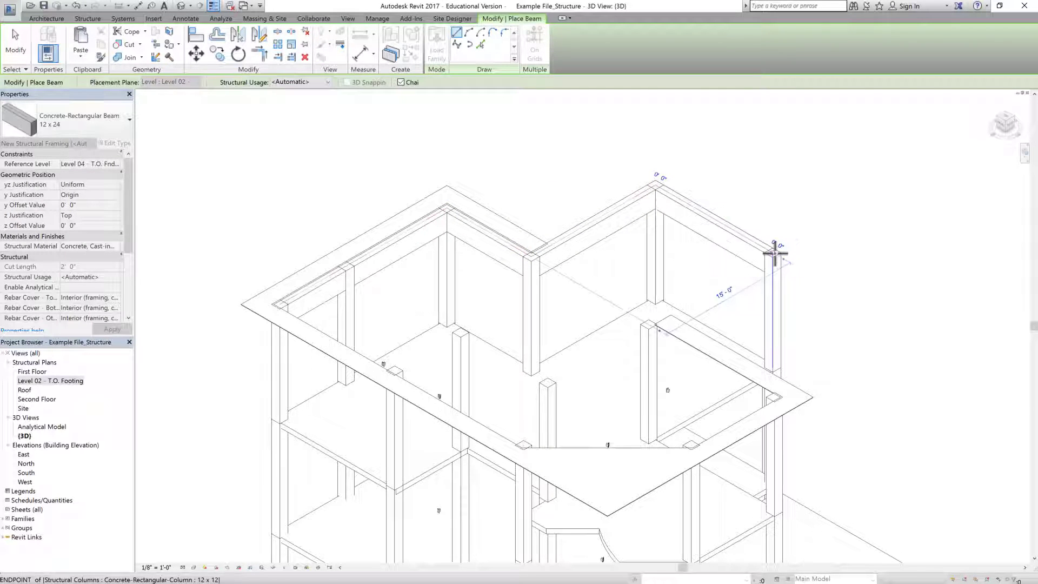
click(651, 322)
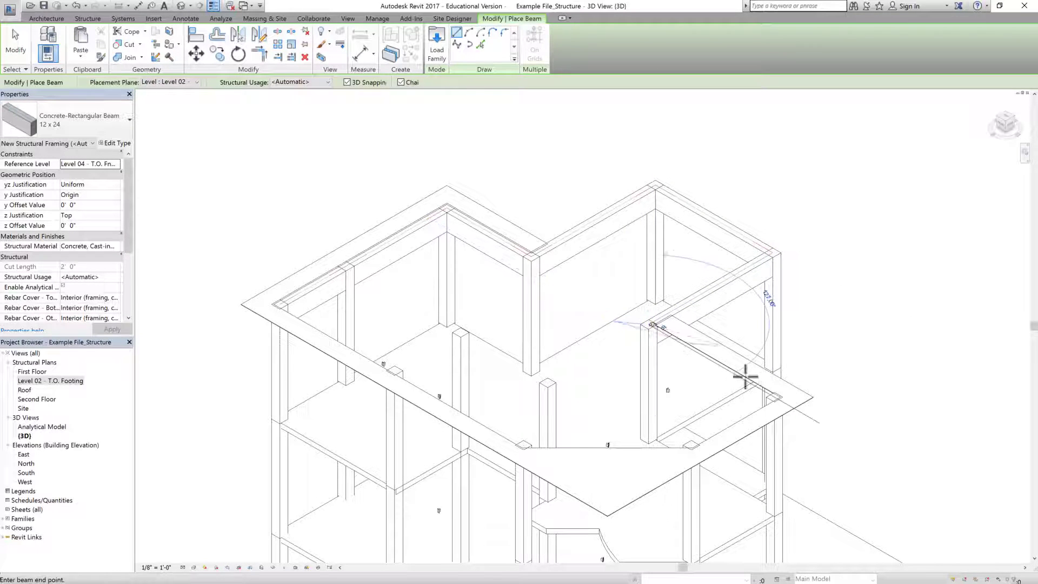
- Place 12 x 24 concrete beams from the wing's inner column to the outer corner column, the next edge column and across the angled side
click(773, 397)
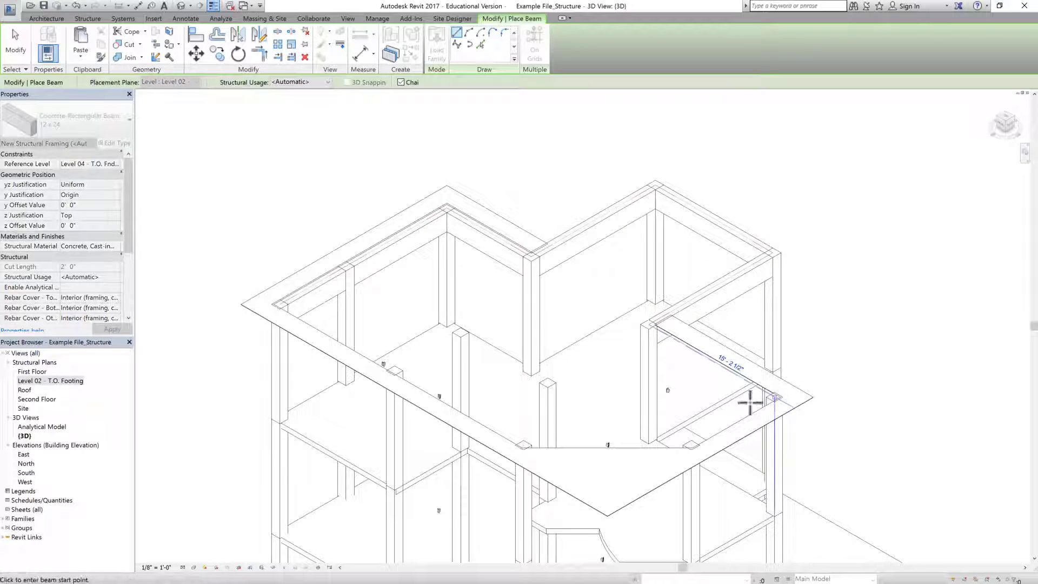
click(775, 398)
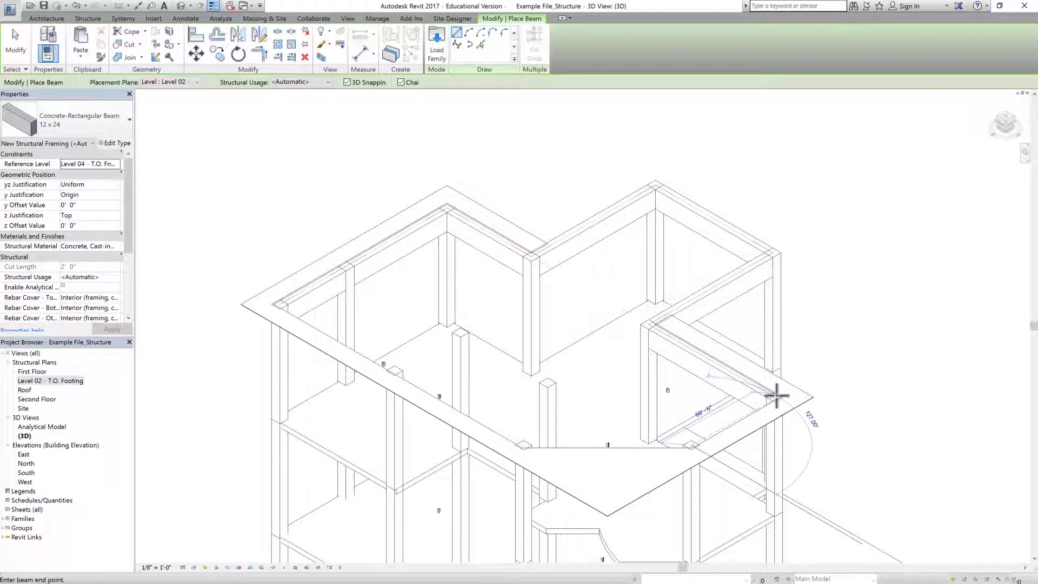
click(691, 445)
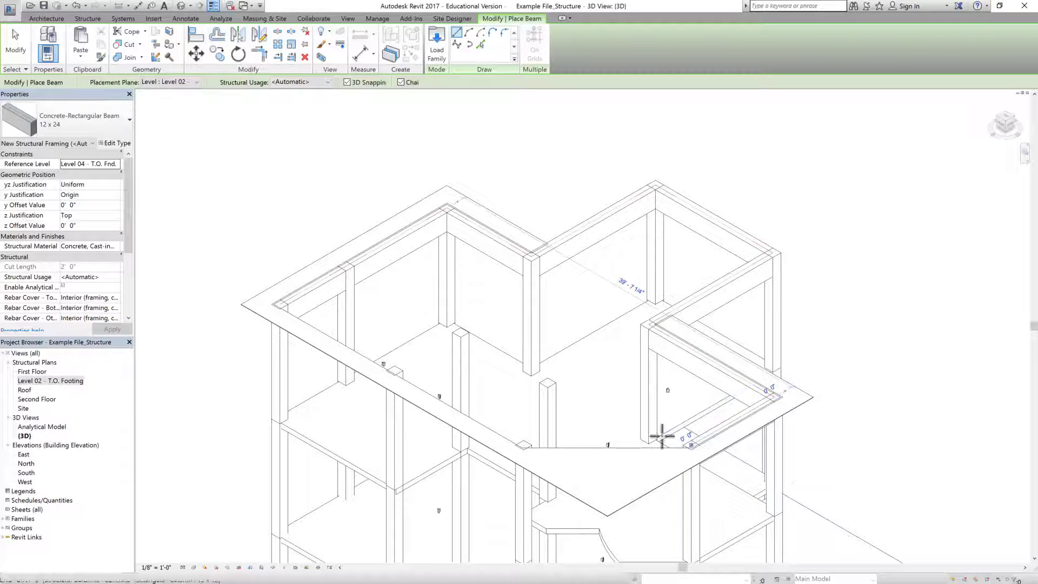
click(521, 445)
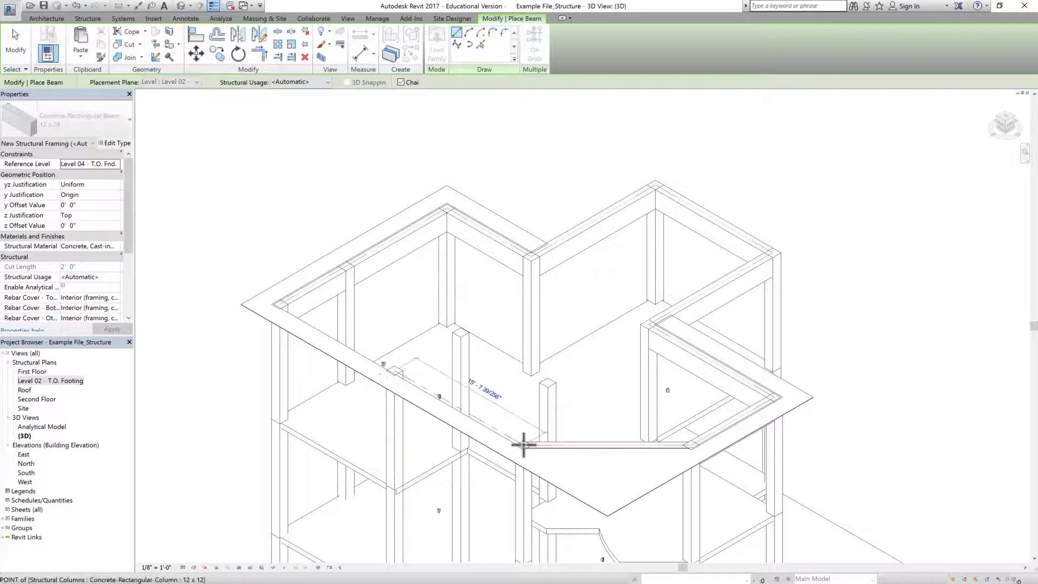
- Close the roof perimeter with two 12 x 24 concrete beams meeting at the middle column of the long front edge
click(394, 371)
key(Escape)
click(278, 302)
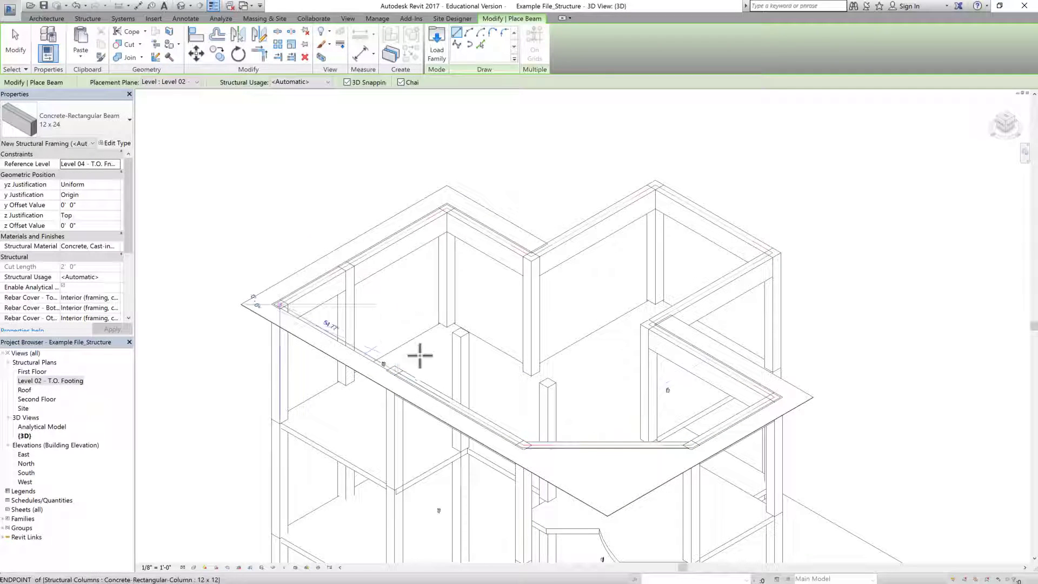
click(394, 371)
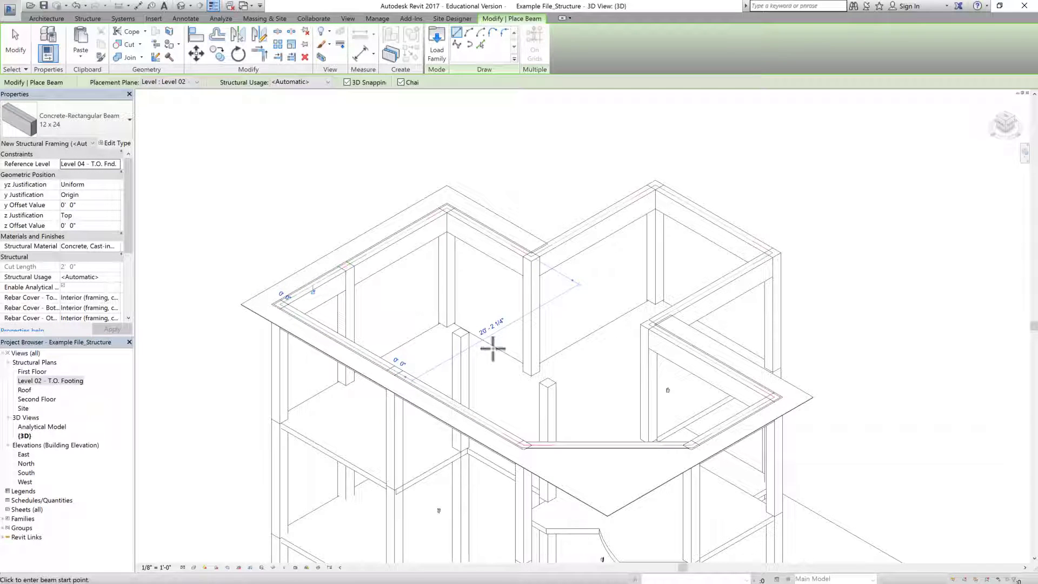
- Place two 12 x 24 concrete beams along the interior column row, starting from the middle column of the side edge
click(346, 266)
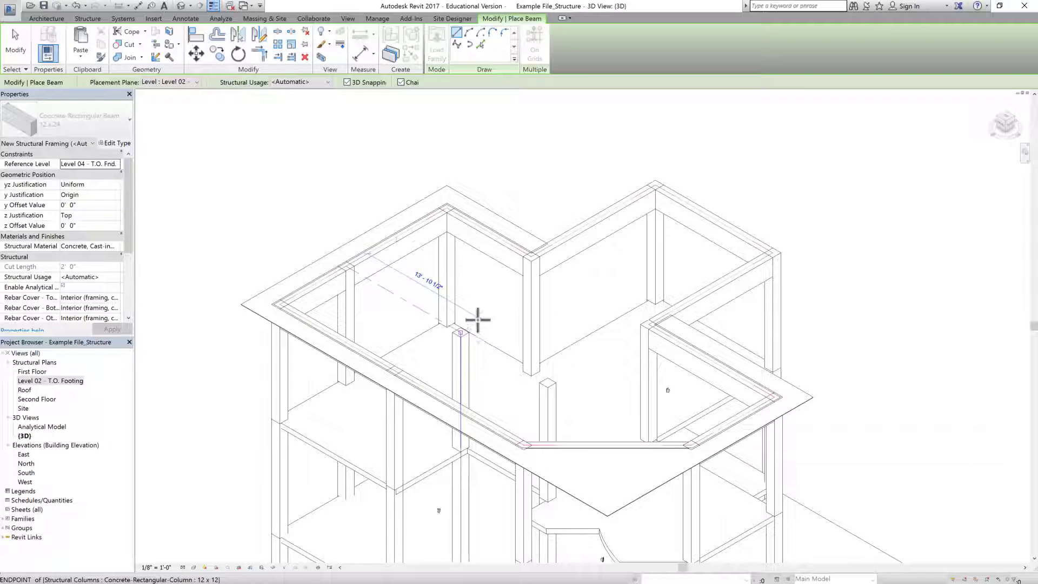
click(463, 328)
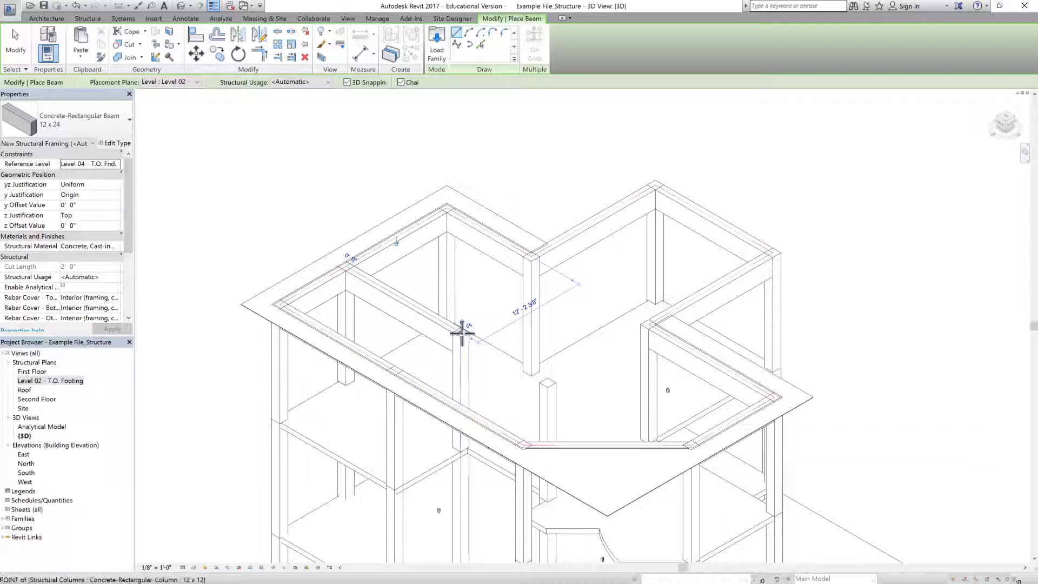
click(550, 385)
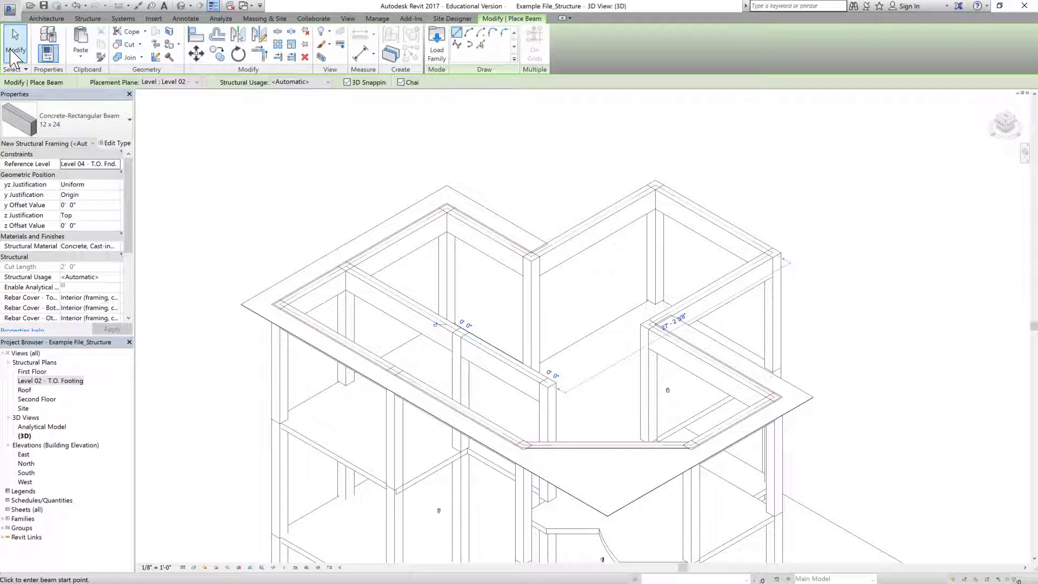
click(11, 54)
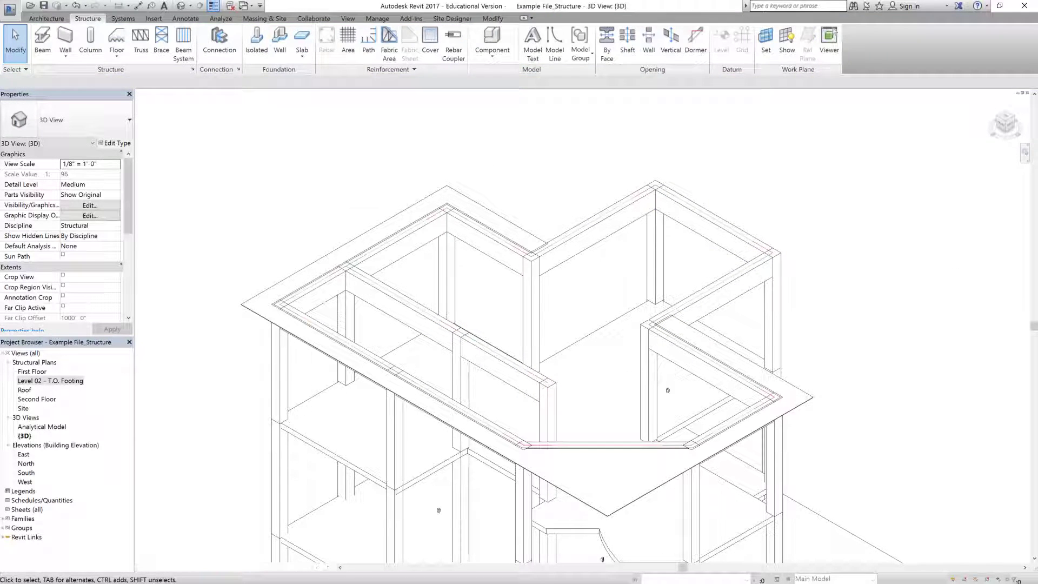
- Switch to AutoCAD, examine the column and grid layout in Individual Project_MEP.dwg, and return to the Revit model
key(alt+Tab)
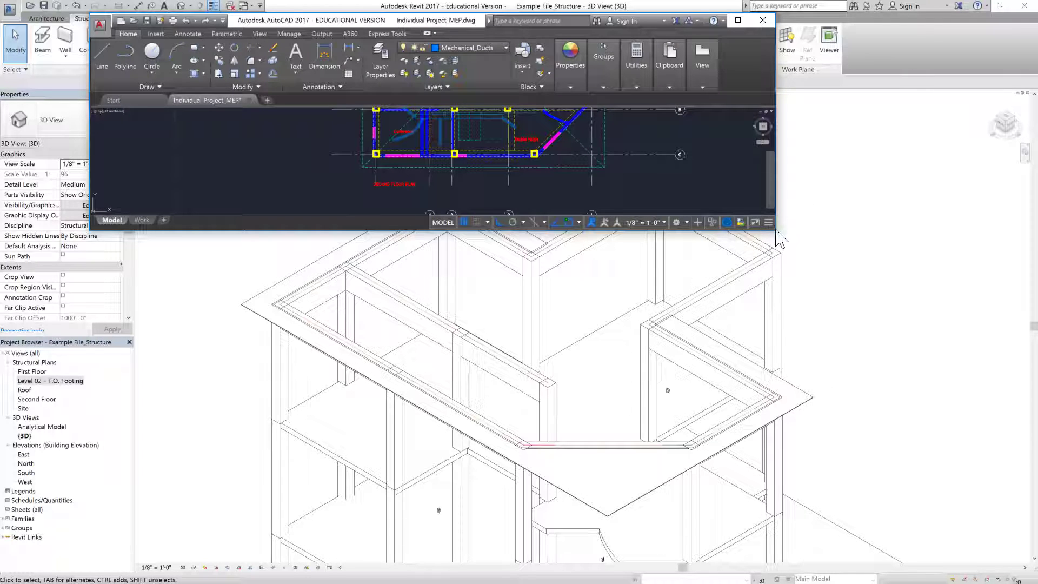
mouse_move(771, 227)
mouse_down()
mouse_move(955, 549)
mouse_move(956, 487)
mouse_up()
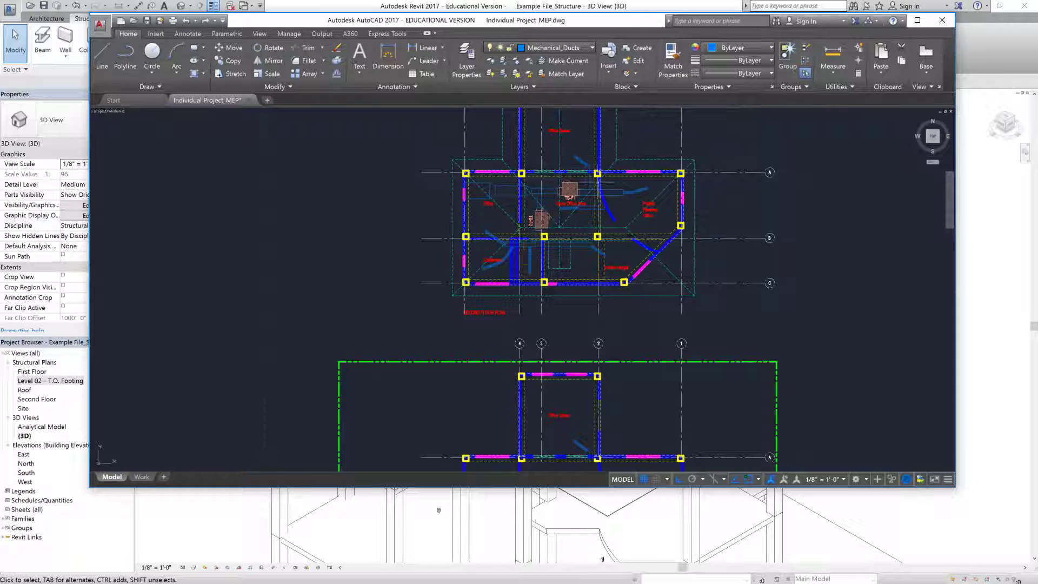
click(993, 63)
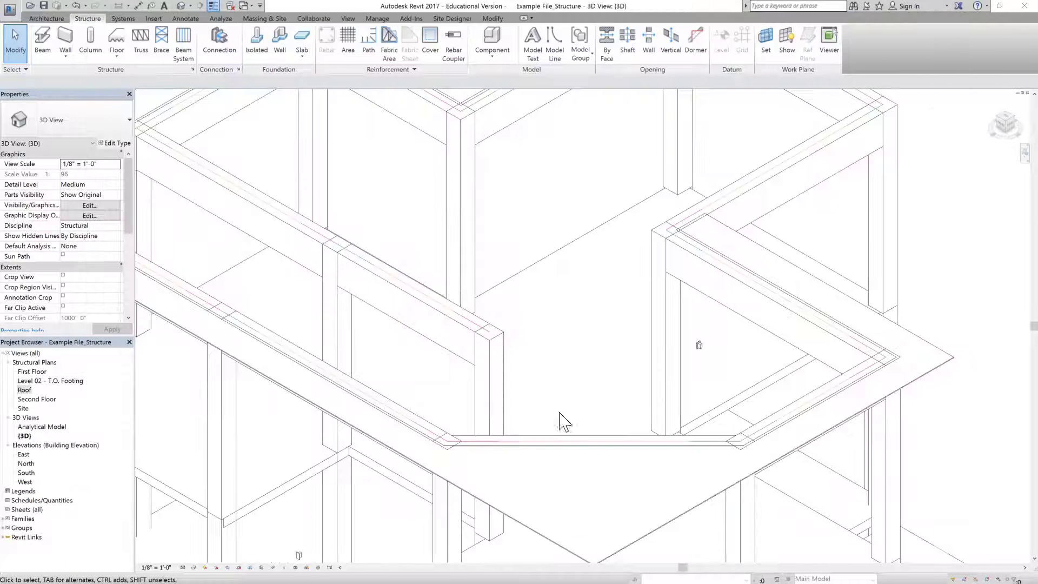
- Place a 12 x 24 concrete beam between the two inner columns where the rear wing meets the main block
scroll(557, 440, up, 3)
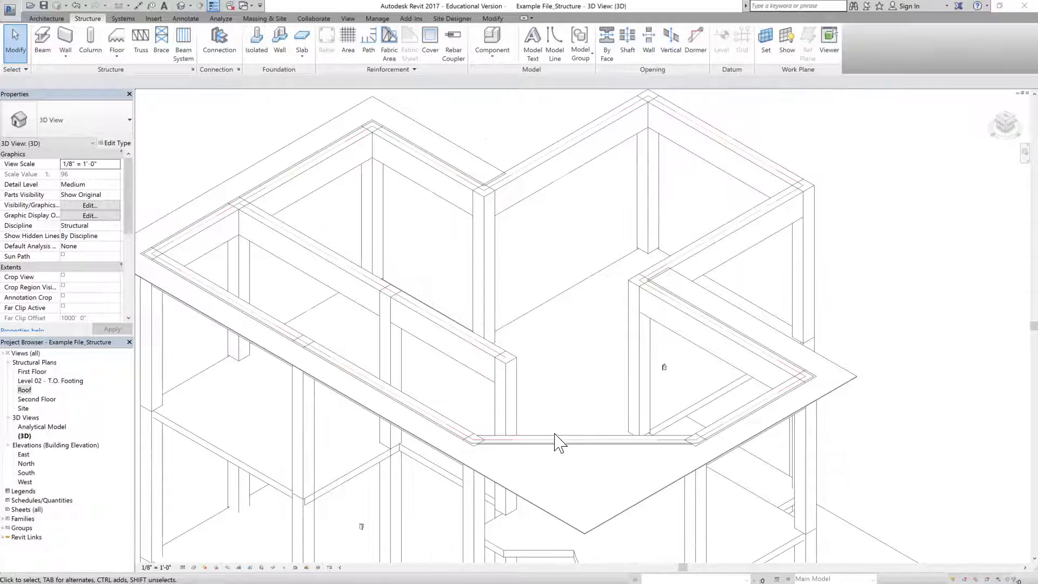
click(42, 42)
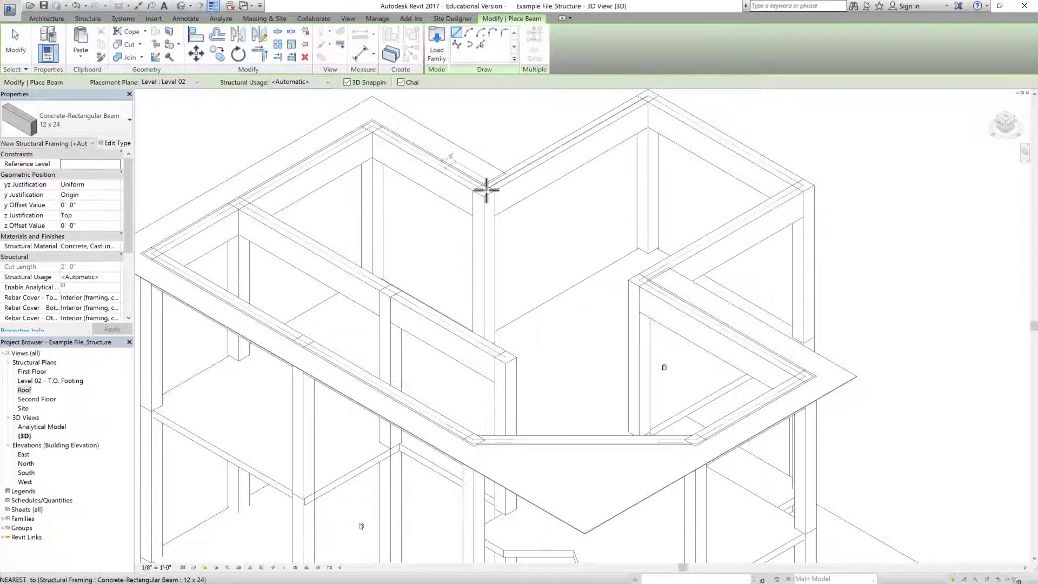
click(487, 189)
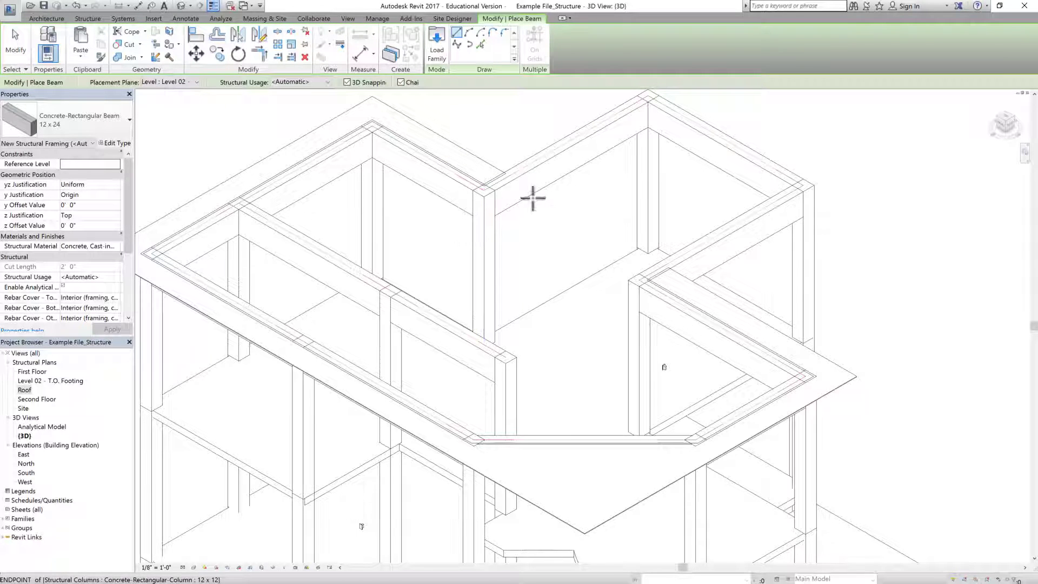
click(658, 287)
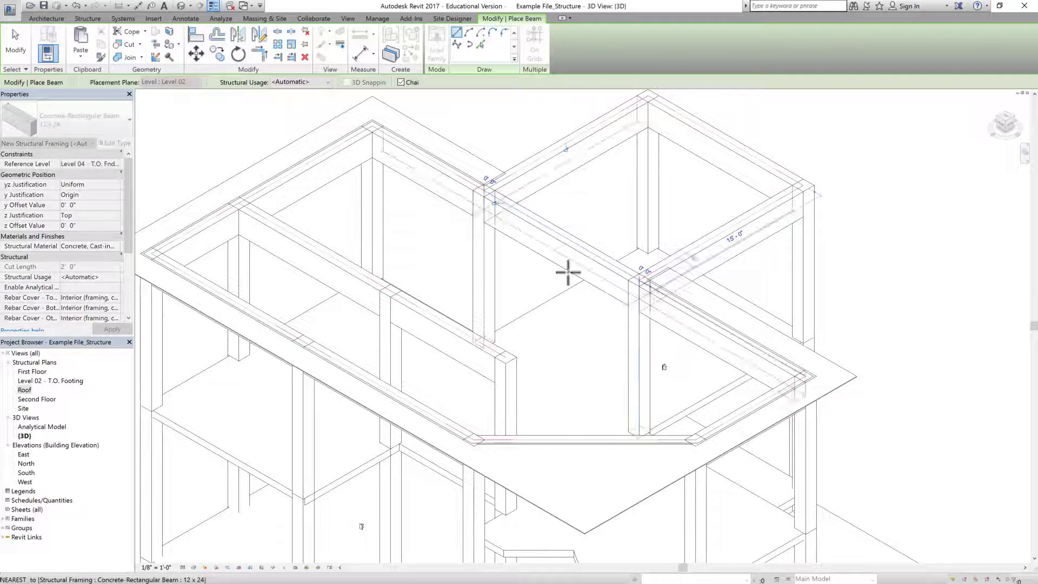
- Place two 12 x 24 concrete cross beams from those inner columns, one to the interior beam row and one to its end column
click(463, 199)
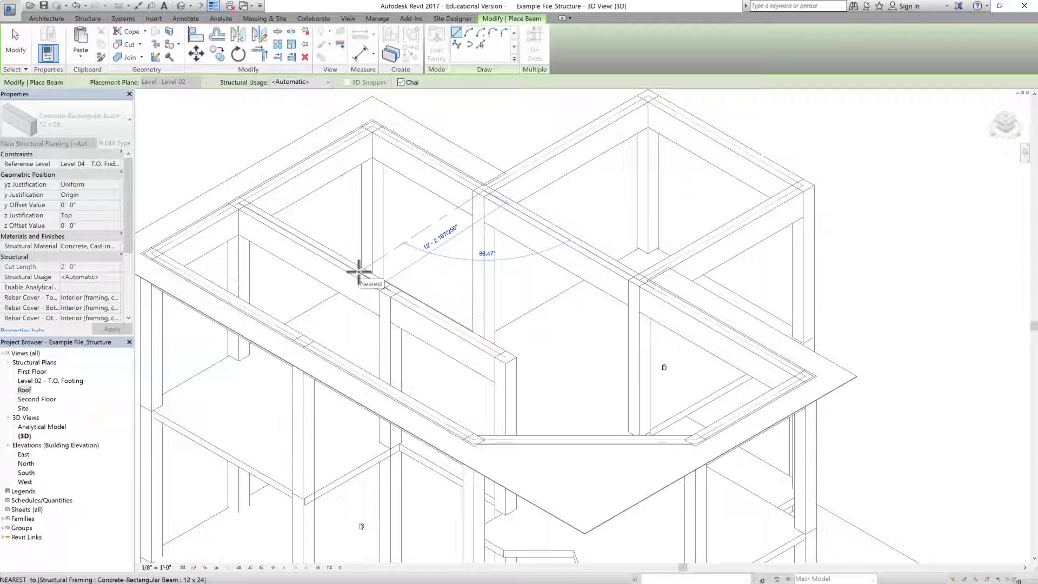
click(468, 303)
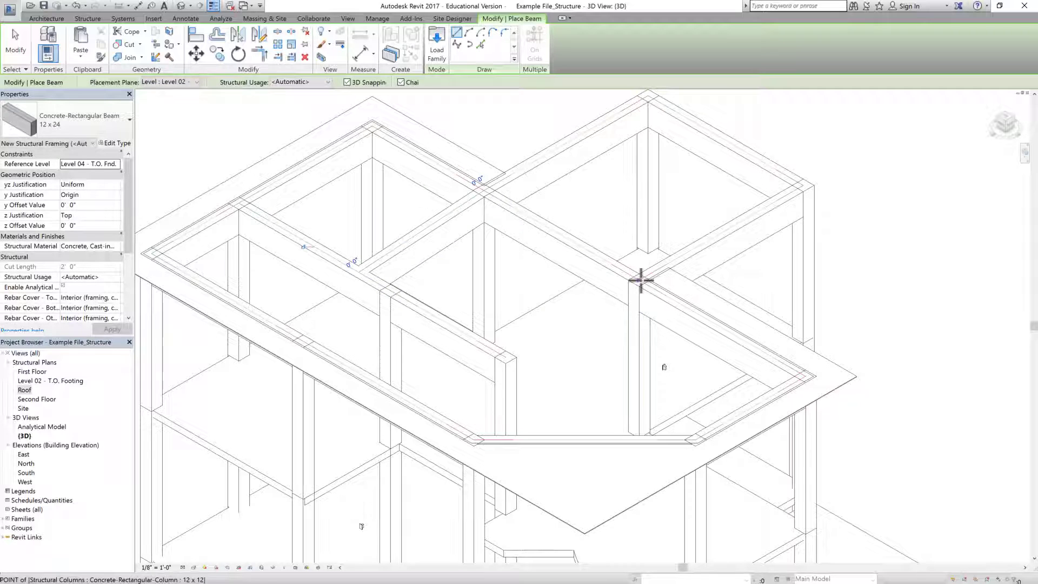
click(506, 357)
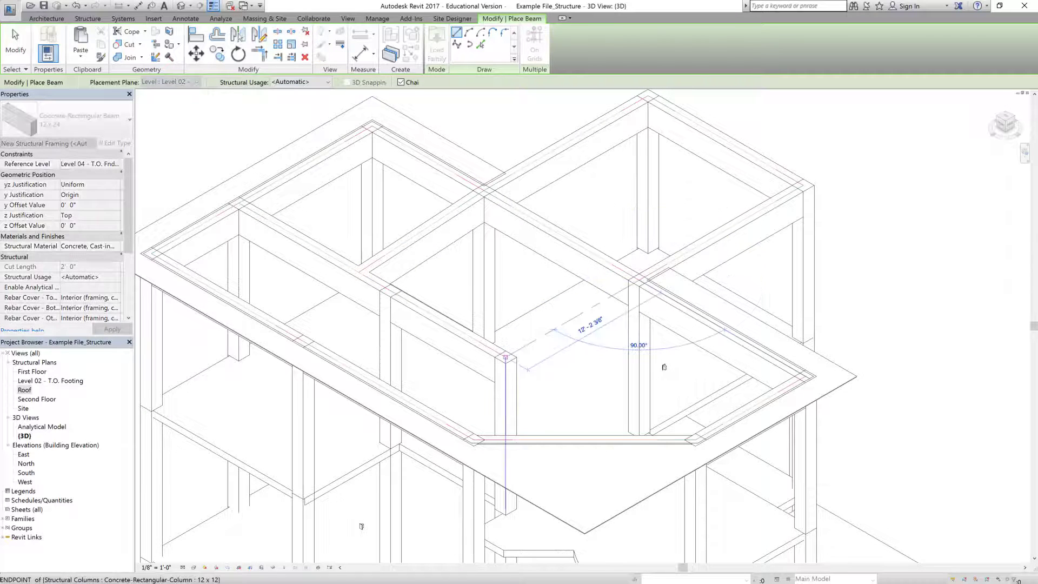
click(900, 265)
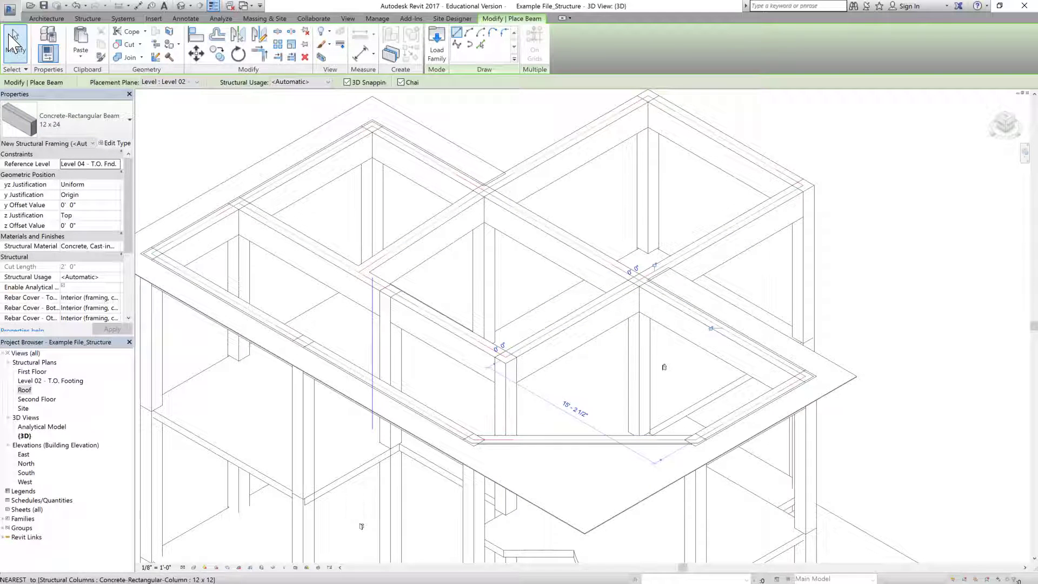
click(10, 36)
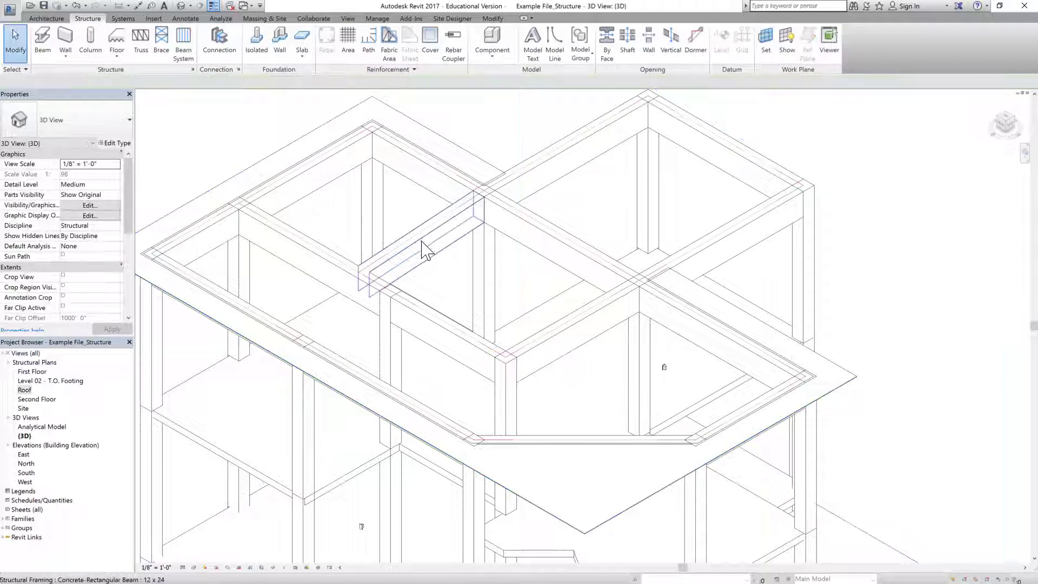
- Delete the skewed cross beam and redraw it in the Roof plan as a 12 x 24 concrete beam along grid 2 from grid B to C
click(464, 219)
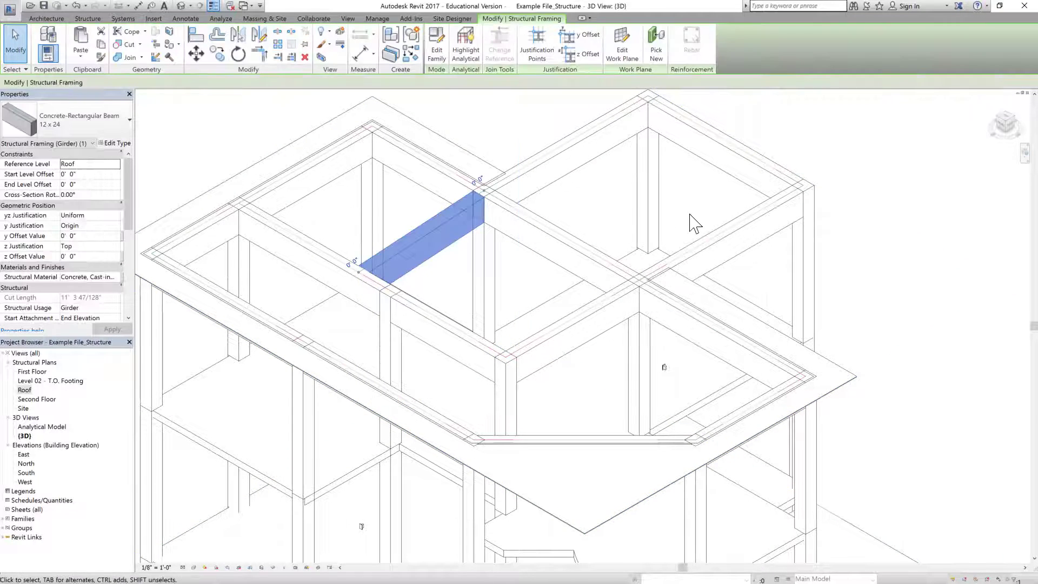
click(690, 215)
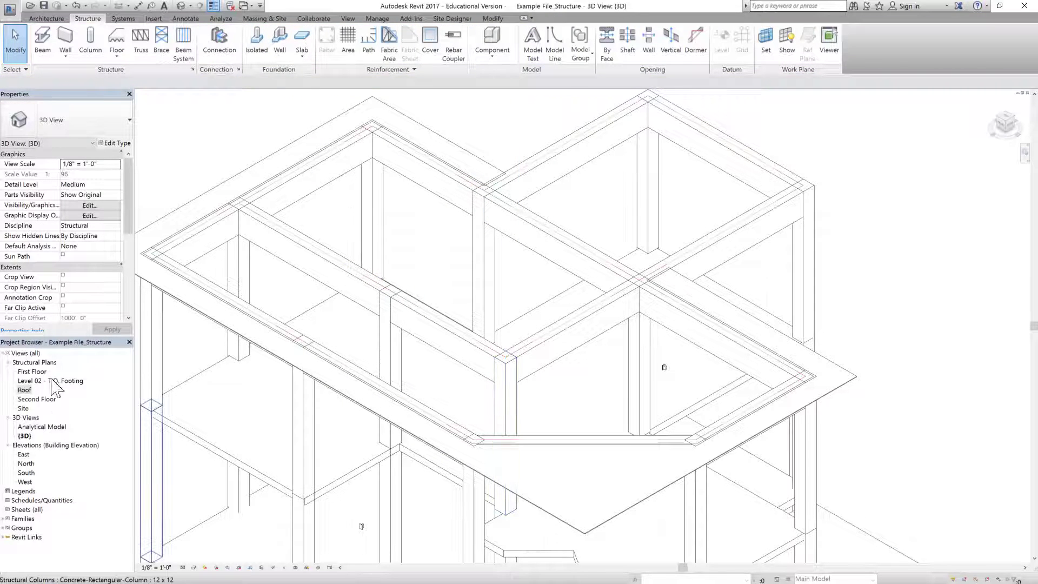
double_click(24, 390)
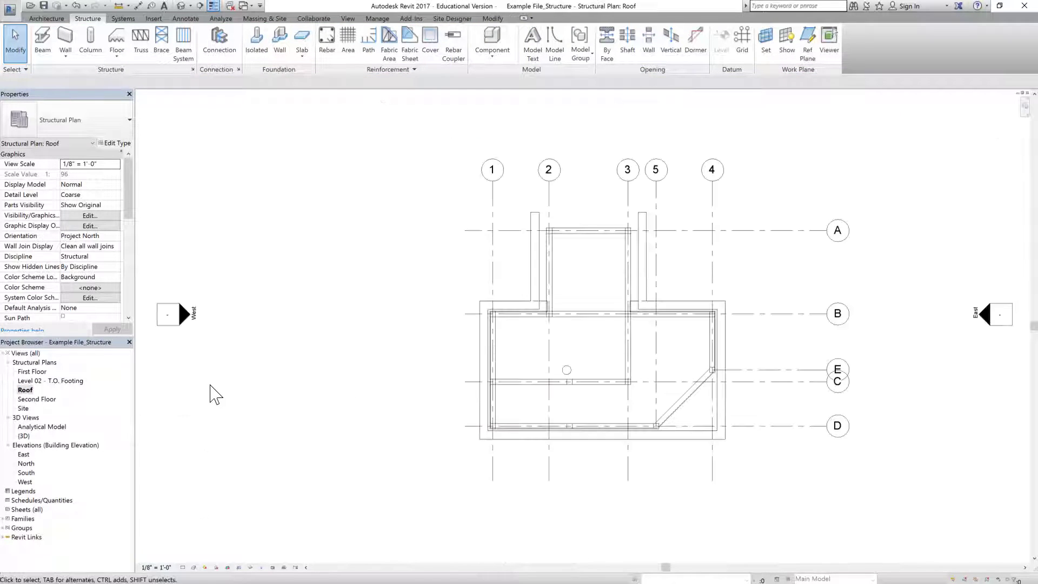
scroll(568, 339, up, 4)
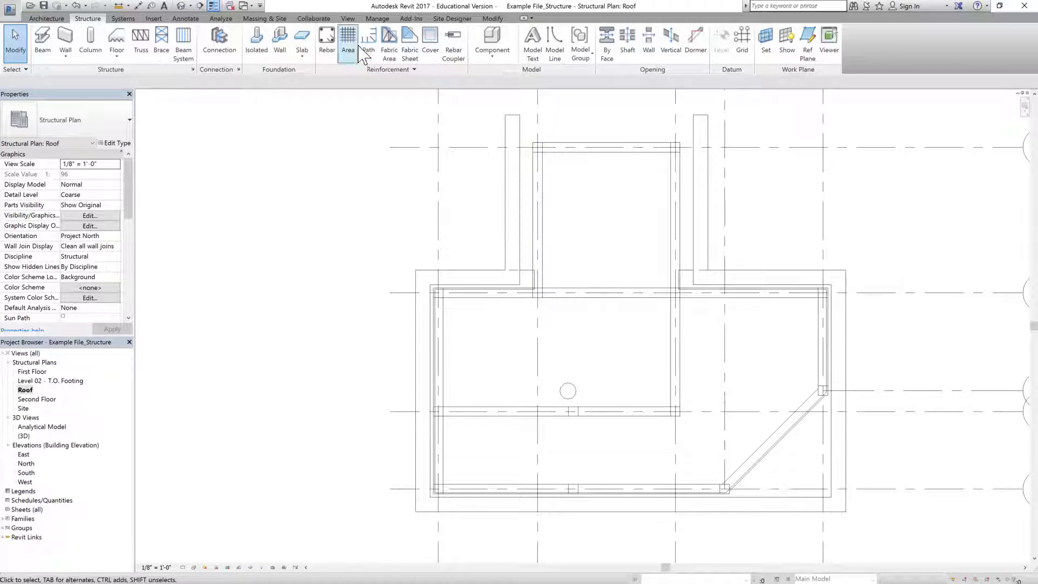
click(42, 41)
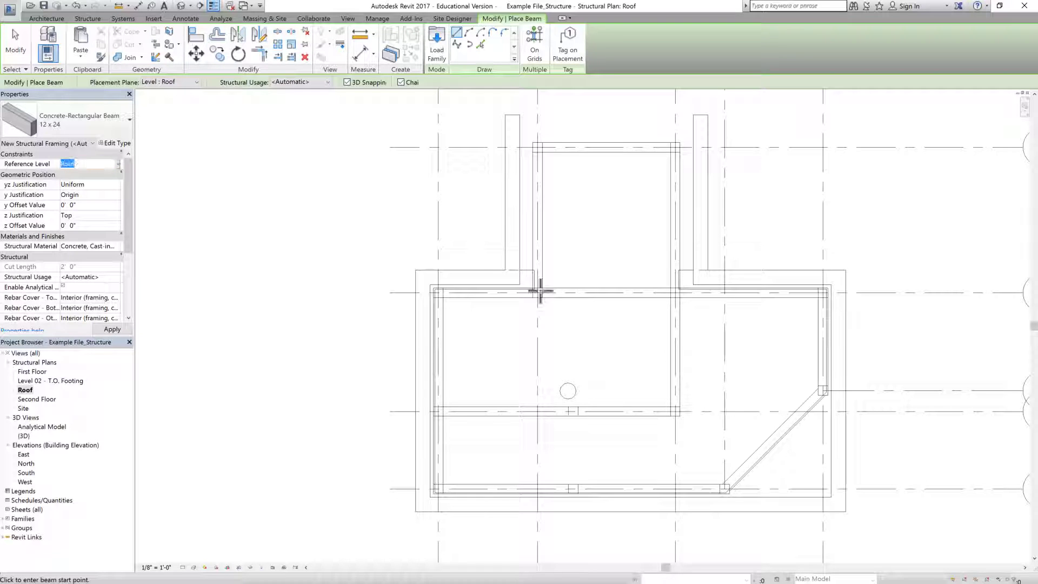
click(62, 127)
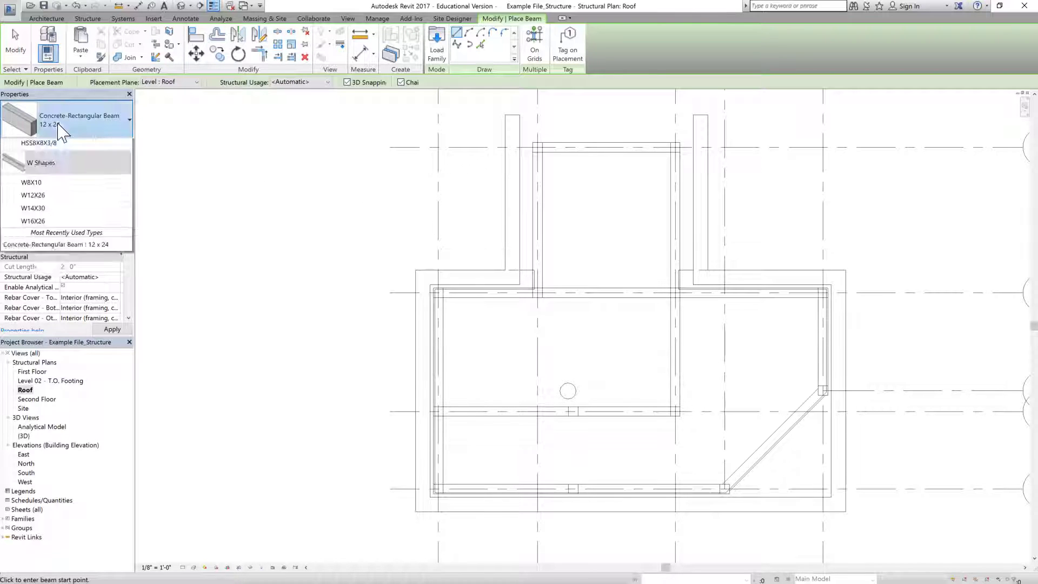
key(Escape)
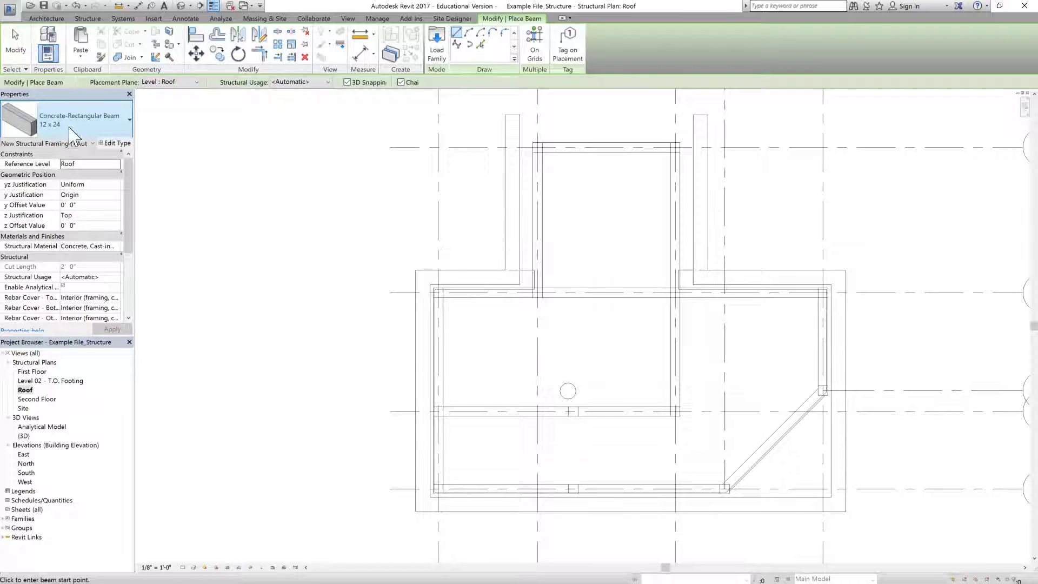
click(531, 292)
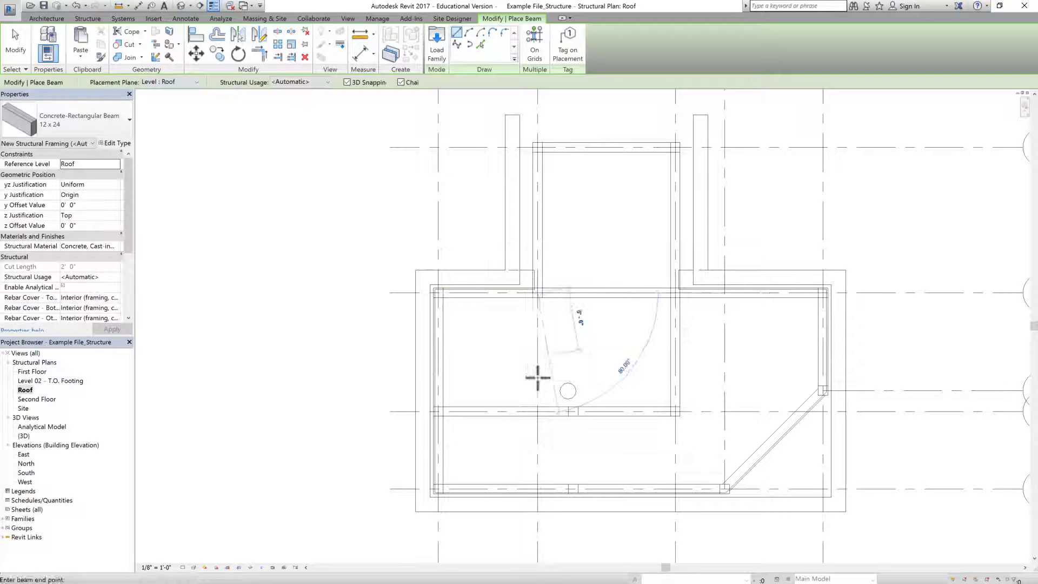
click(538, 412)
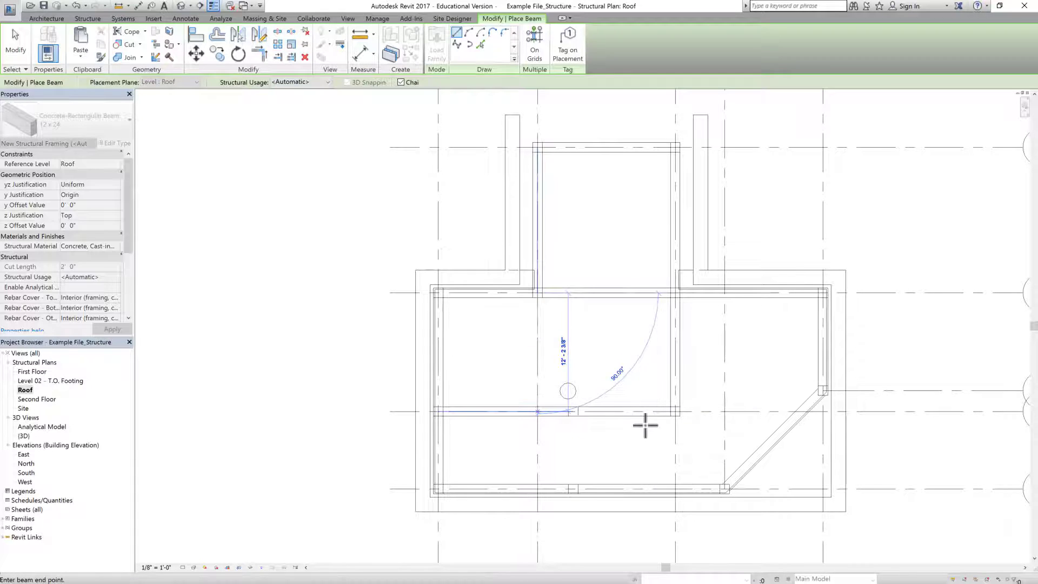
- Place a 12 x 24 concrete beam along grid C from grid 3 to the angled edge beam, and check it in 3D
click(676, 412)
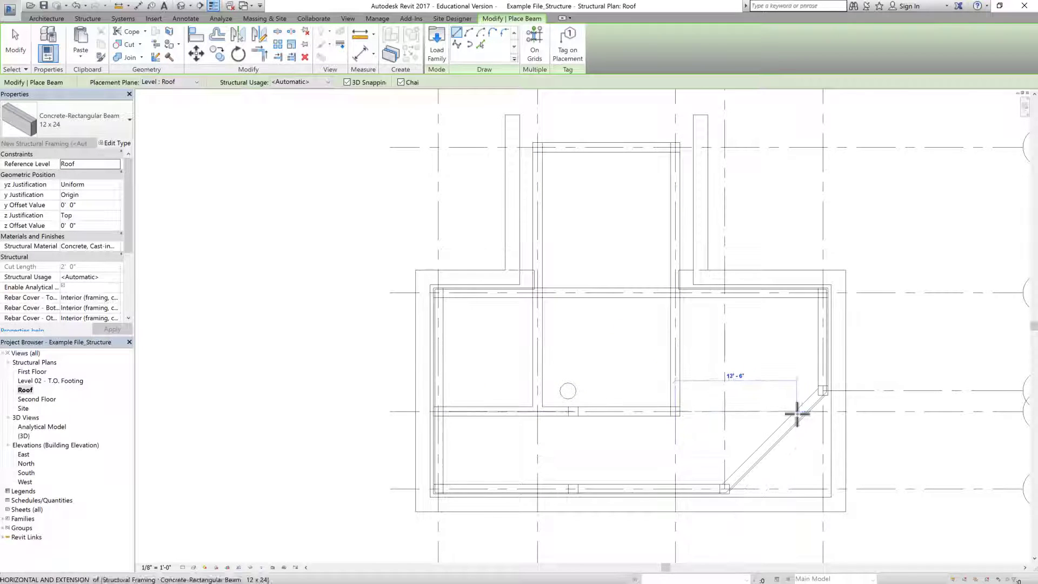
scroll(797, 414, up, 4)
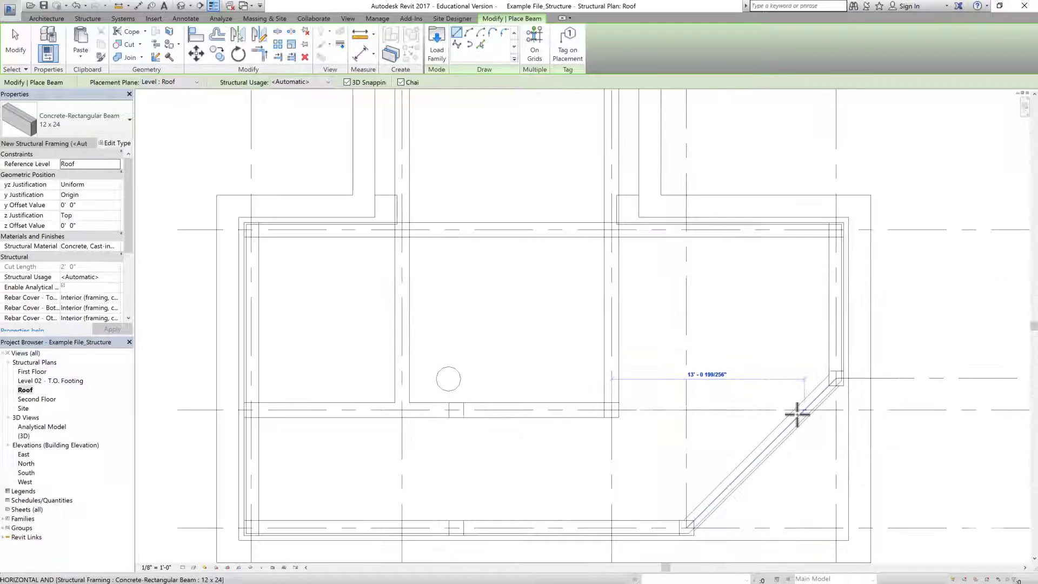
click(822, 430)
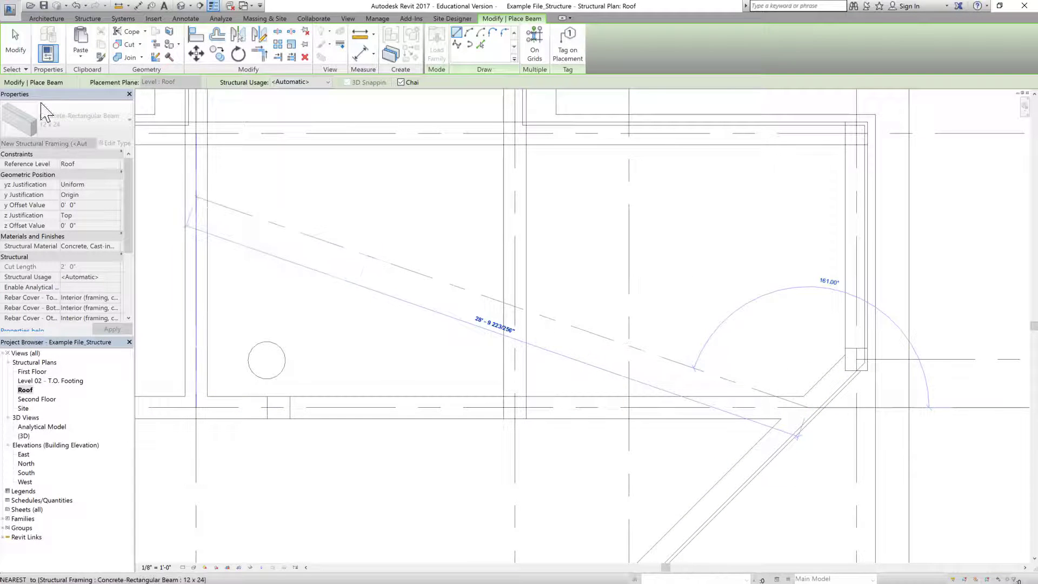
click(15, 40)
scroll(630, 276, down, 3)
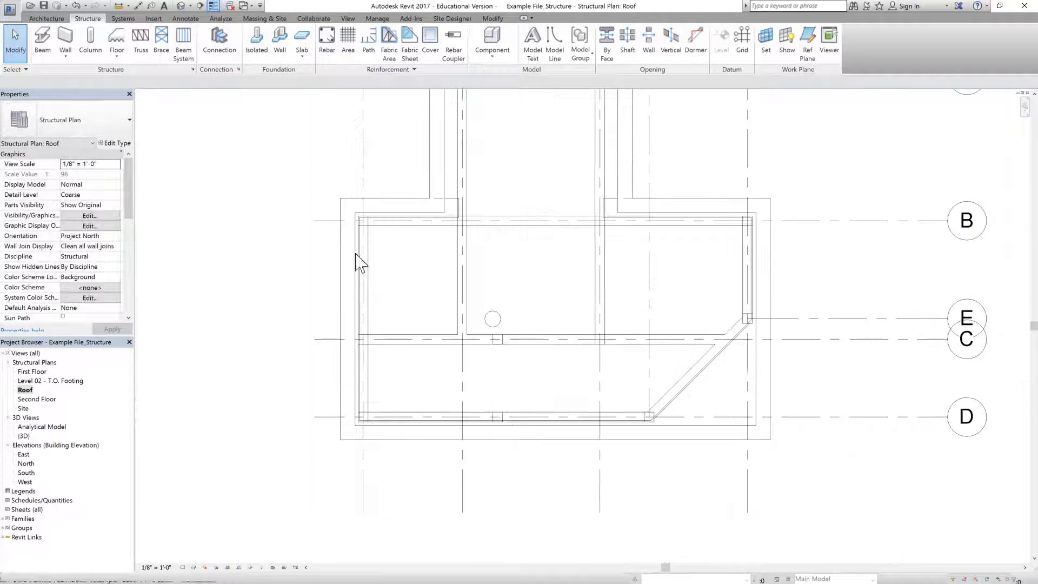
scroll(428, 402, down, 2)
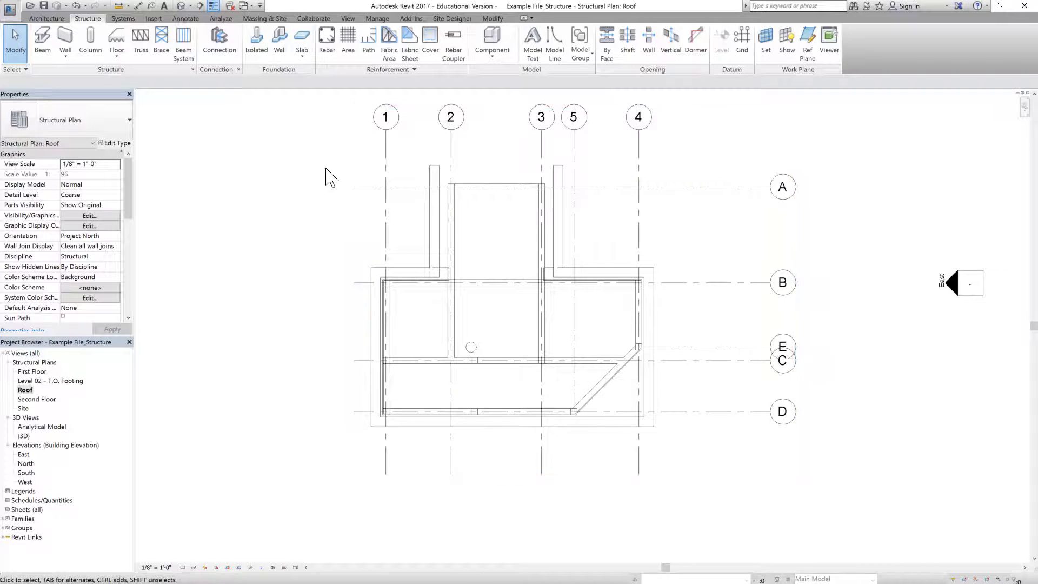
click(181, 6)
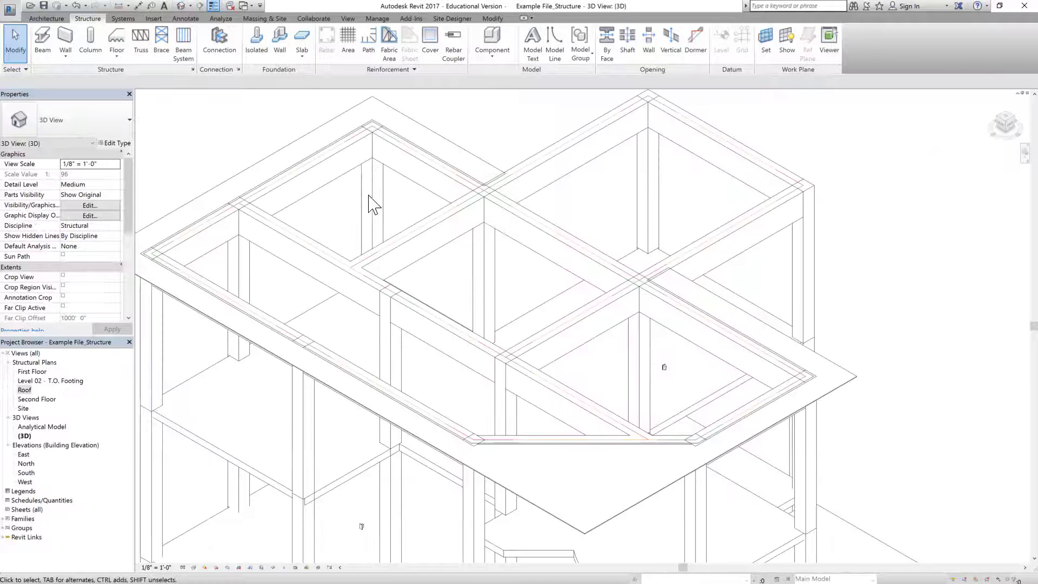
- Select all 12 x 24 concrete beams in the Roof plan and paste copies of them aligned to the Second Floor level
double_click(31, 391)
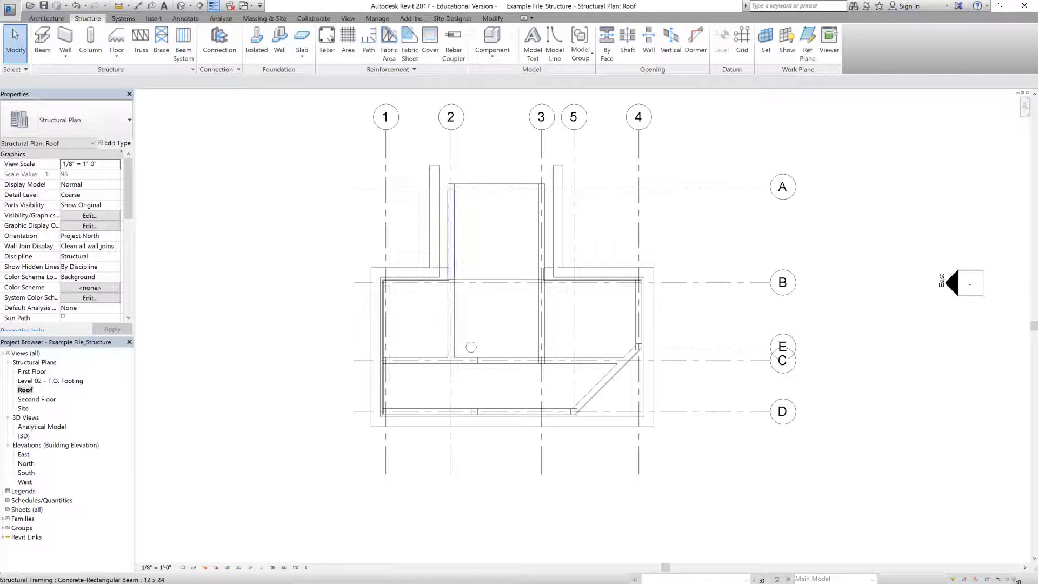
click(459, 256)
right_click(453, 248)
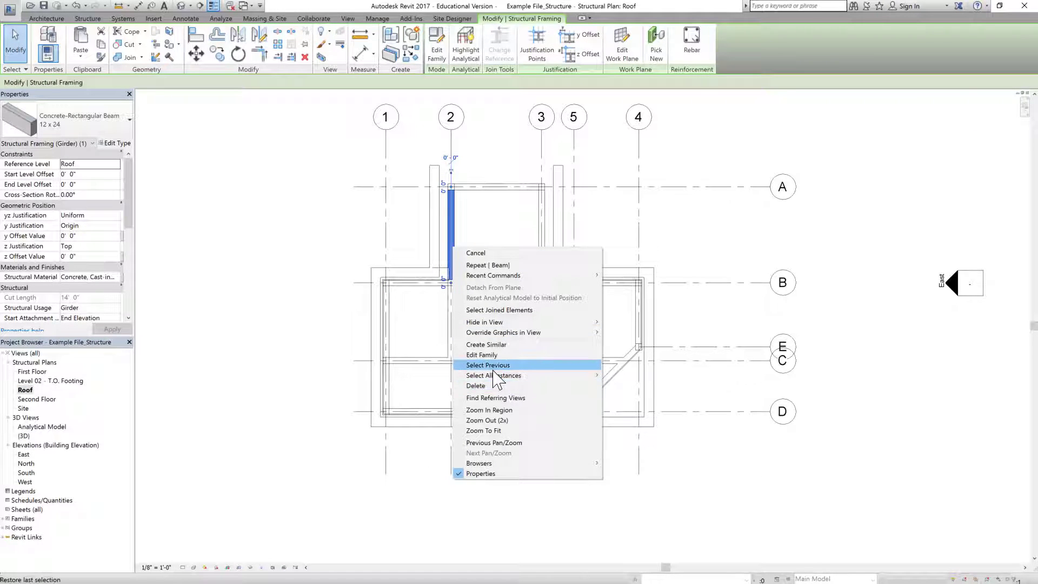
click(636, 375)
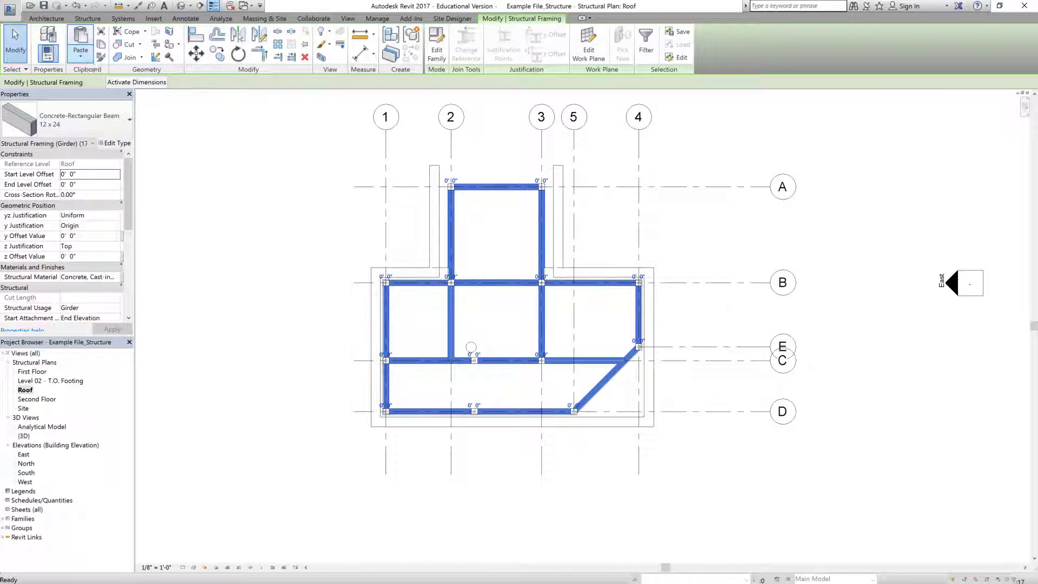
click(81, 54)
click(111, 97)
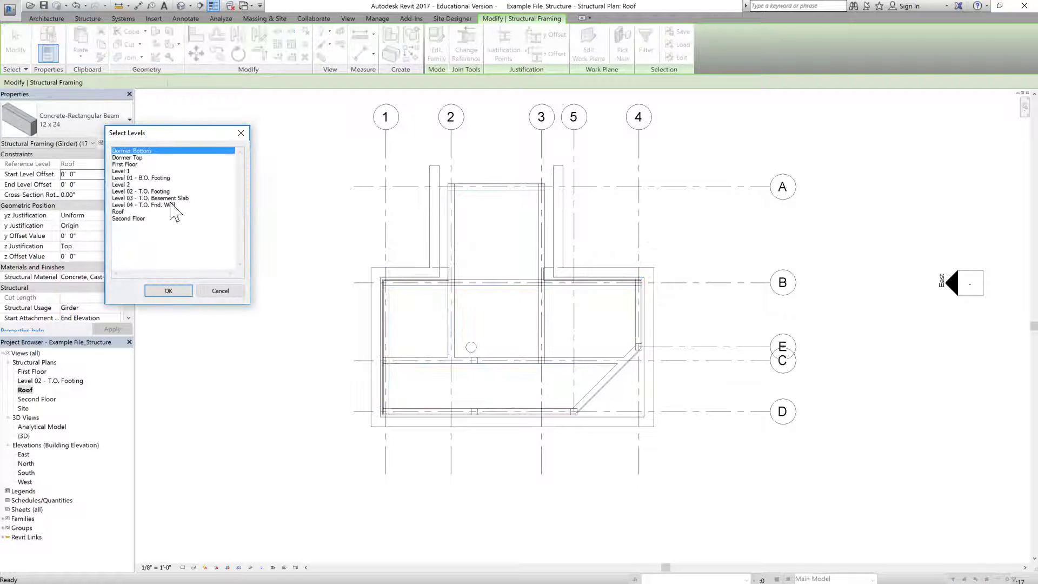
click(151, 218)
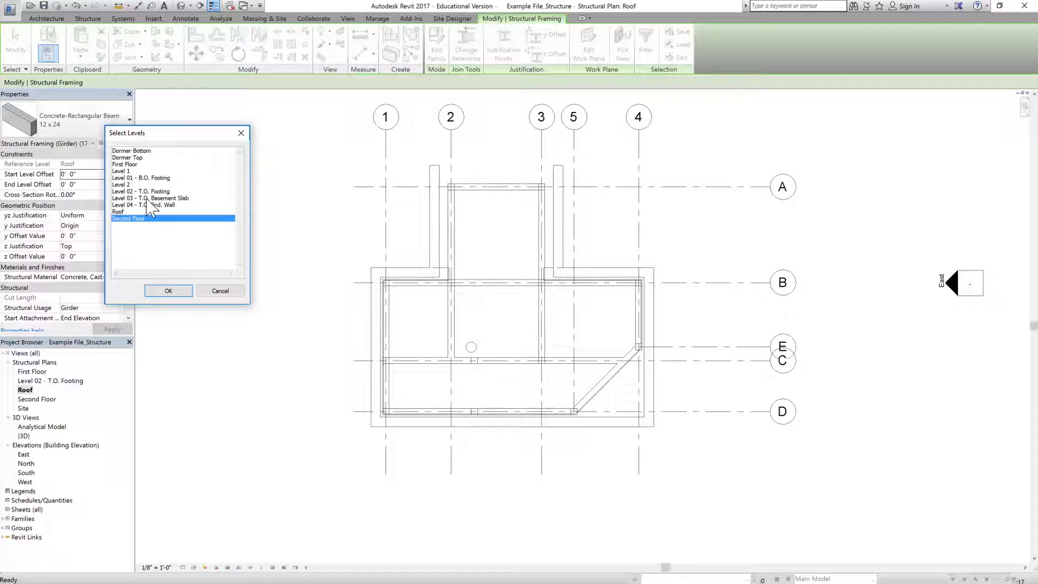
click(168, 291)
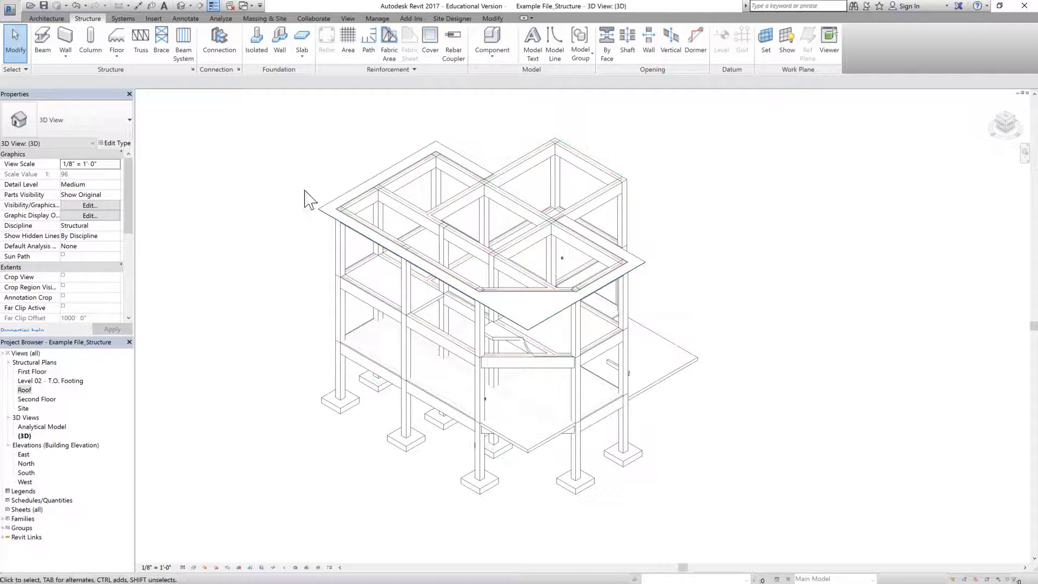
- Set the 3D view to the Shaded visual style and examine the structural frame from a higher angle
click(194, 567)
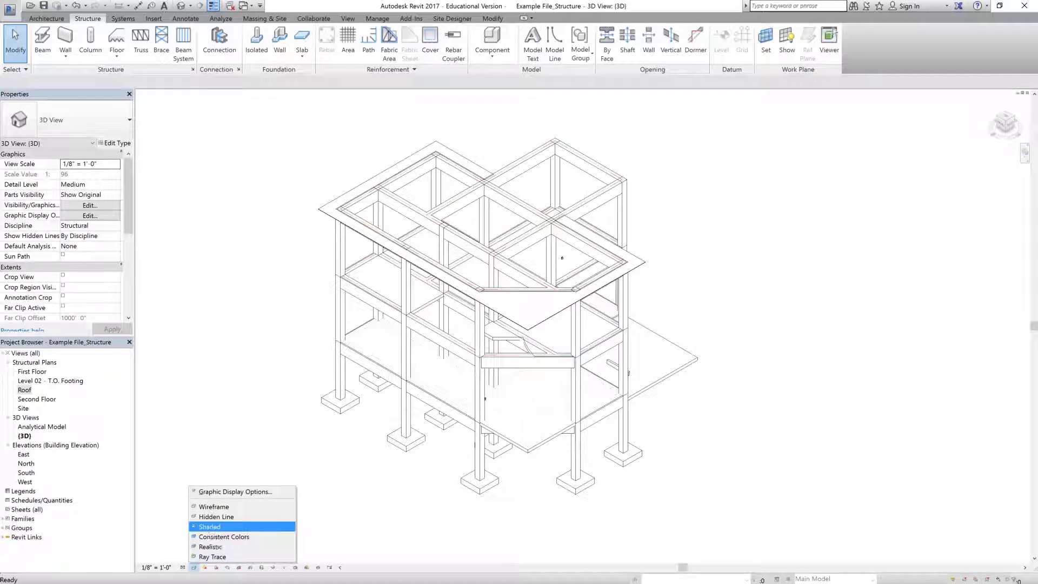
click(216, 528)
click(1025, 154)
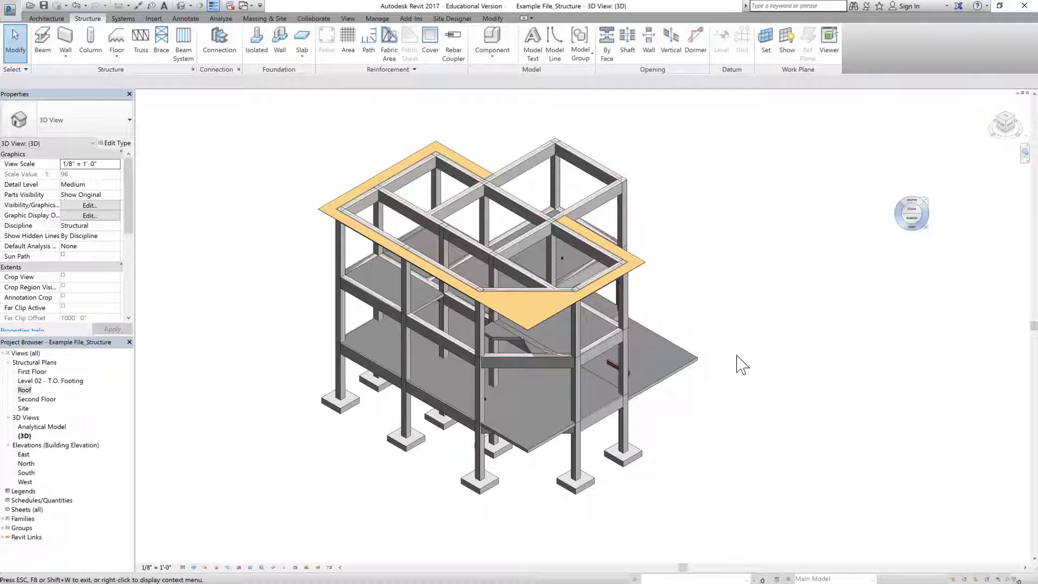
mouse_move(737, 362)
mouse_down()
mouse_move(714, 224)
mouse_move(779, 429)
mouse_move(732, 424)
mouse_move(735, 412)
mouse_up()
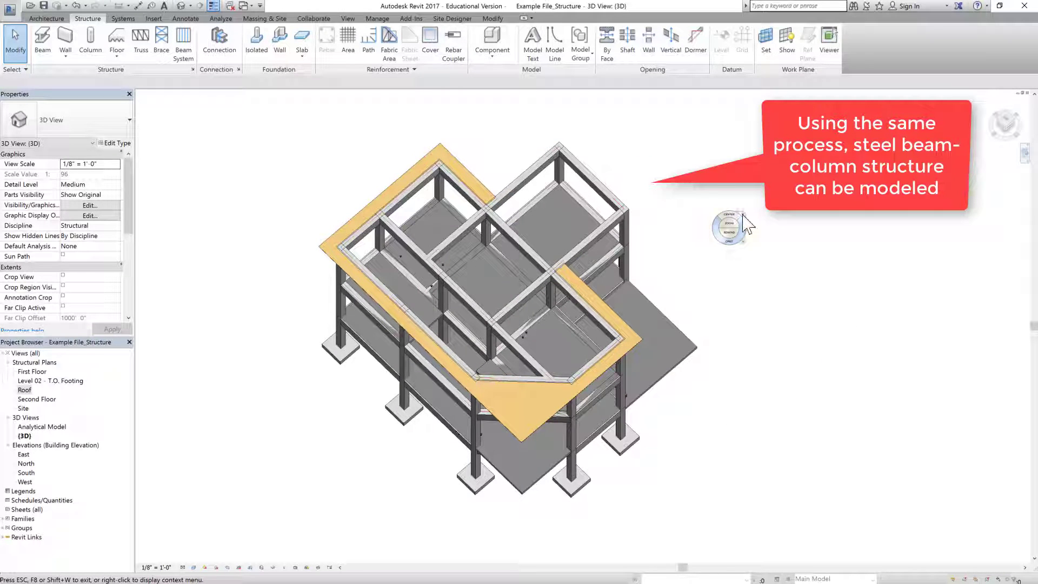
key(Escape)
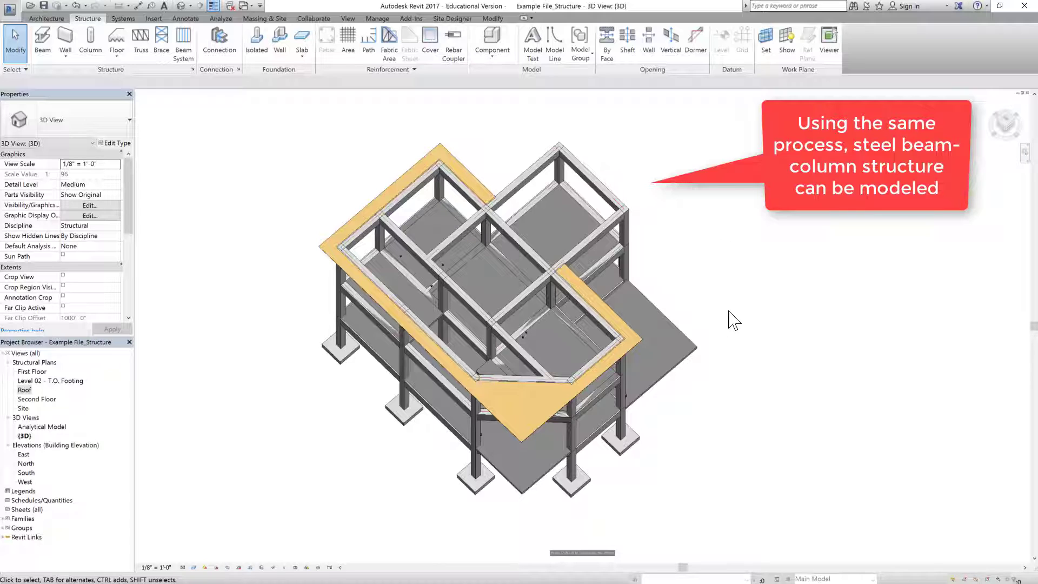